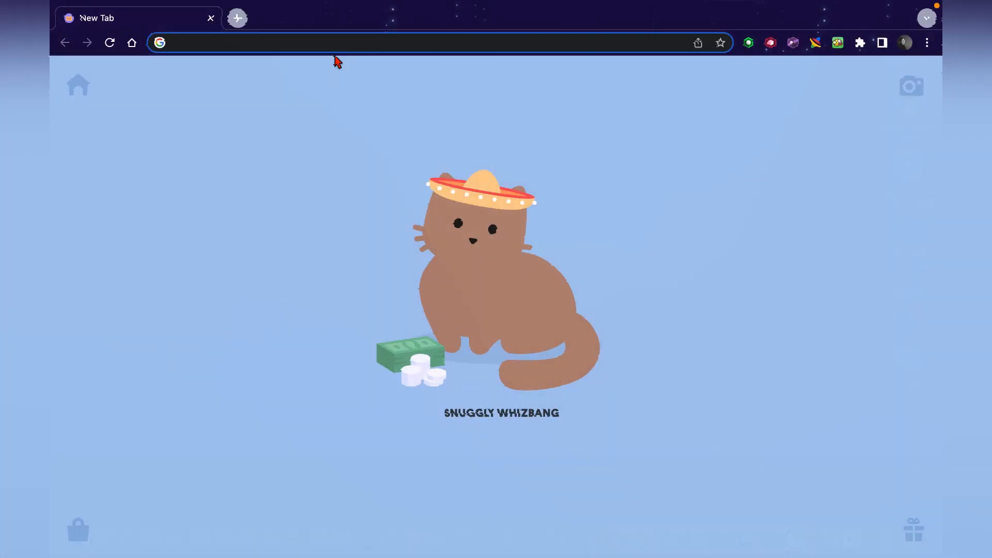
Search the web for Editor X and open the official Editor X website from the results.
text(Editor )
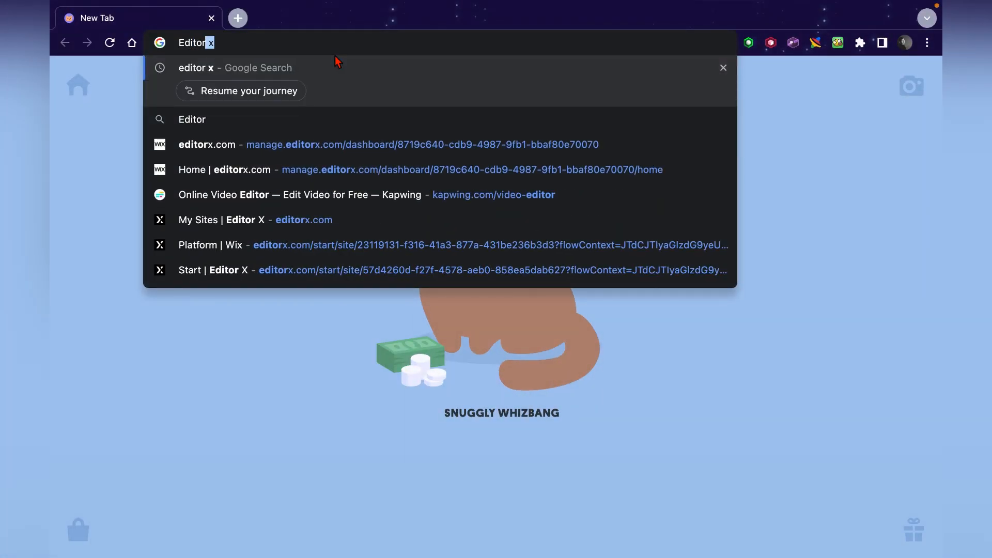
text(X)
key(Return)
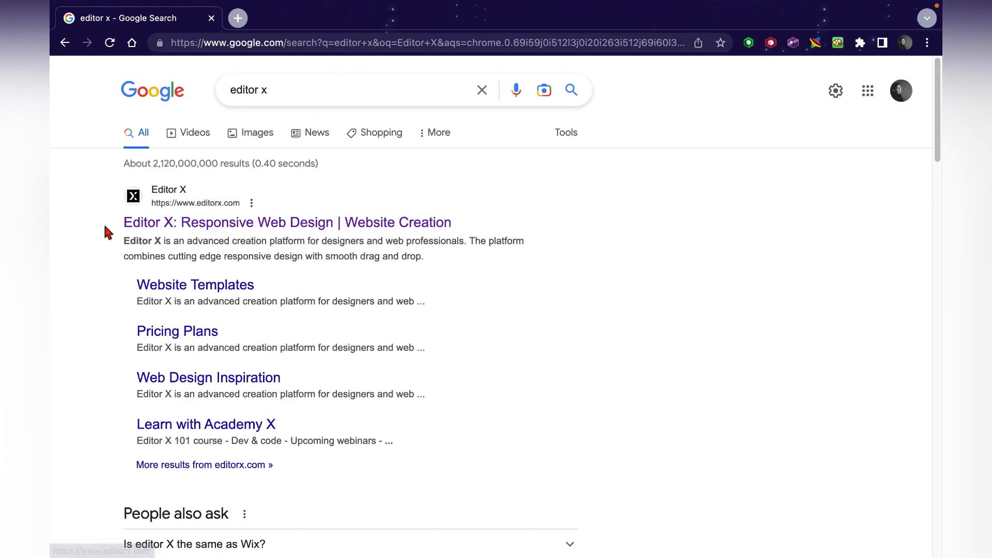
scroll(105, 227, down, 7)
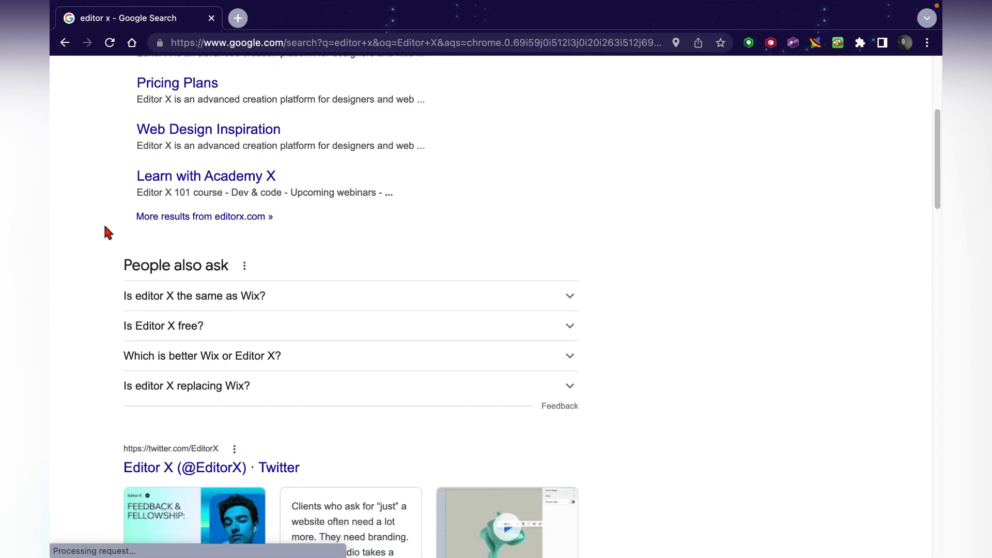
scroll(105, 230, up, 7)
click(226, 222)
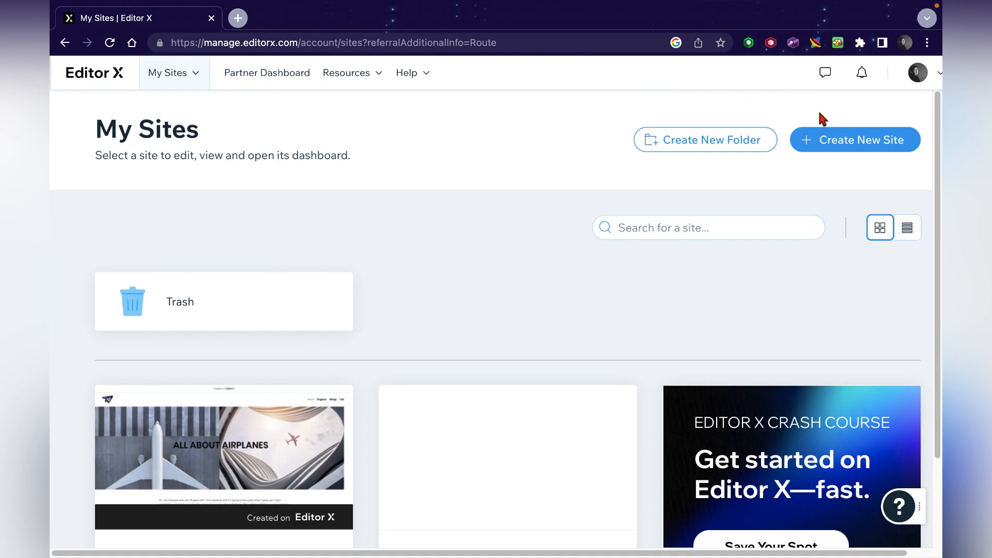
Switch from the Editor X site list to the Wix one and start creating a new site.
click(106, 77)
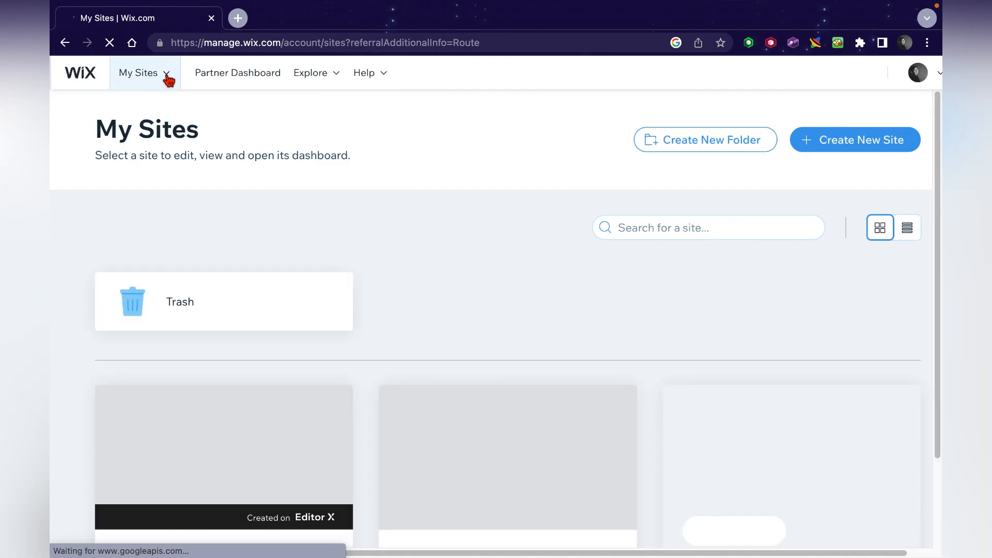
click(166, 74)
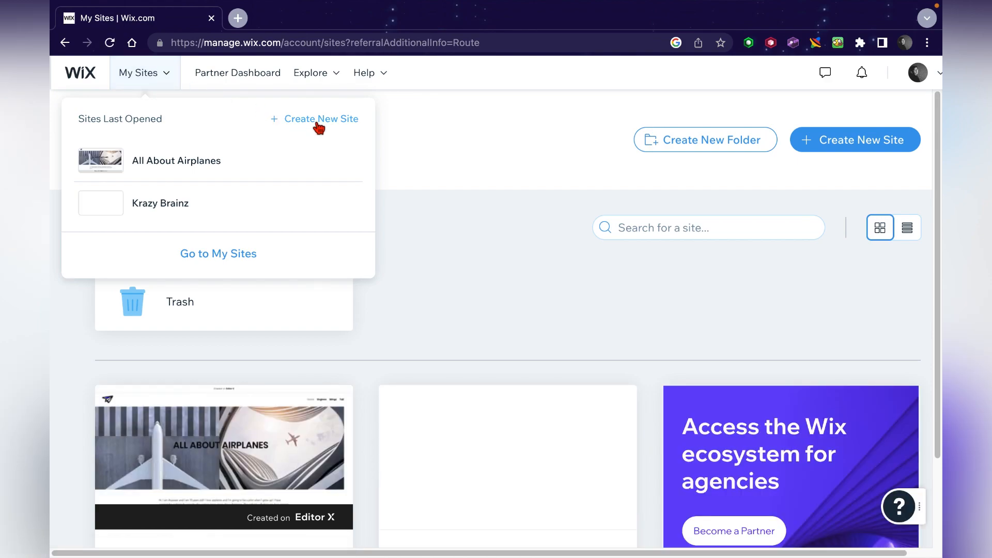
click(439, 132)
click(827, 148)
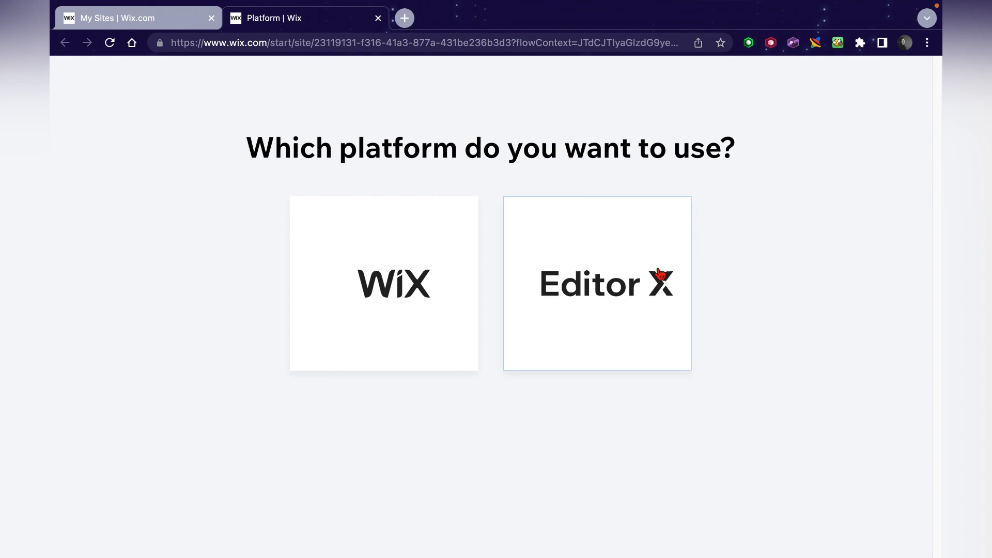
Choose Editor X as the platform for the new site.
double_click(734, 150)
click(733, 150)
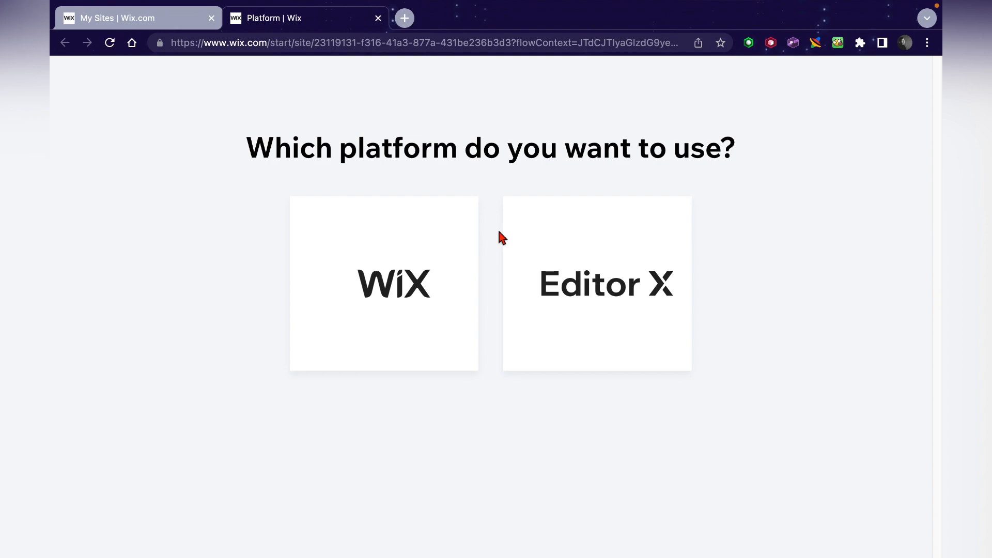
drag(436, 148, 527, 148)
click(527, 147)
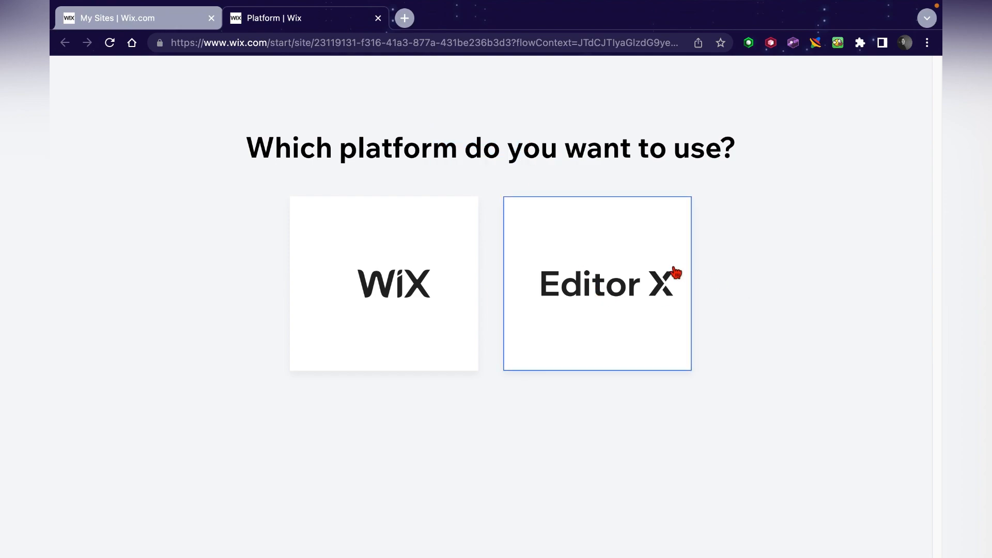
click(675, 273)
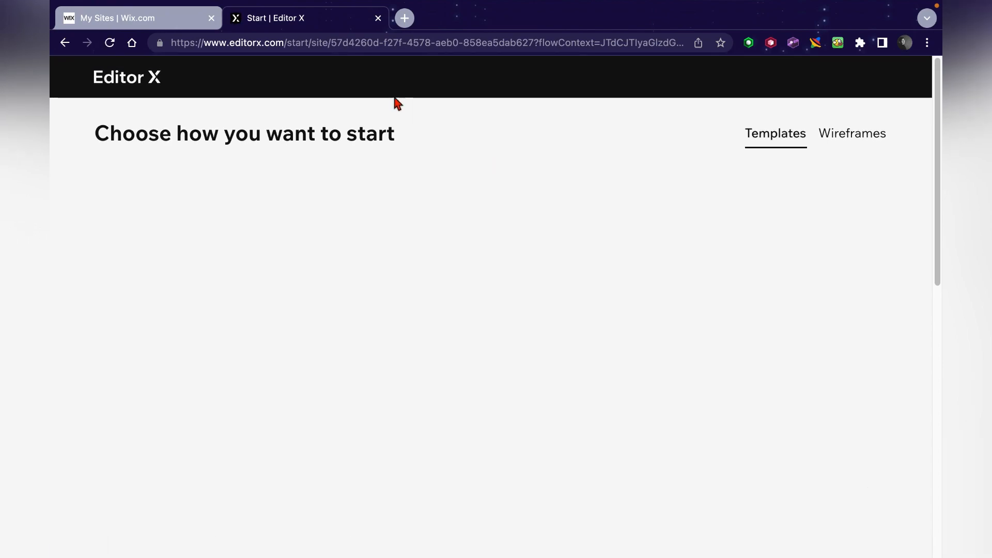
Browse the Editor X website templates to compare the available starting designs.
scroll(394, 100, down, 3)
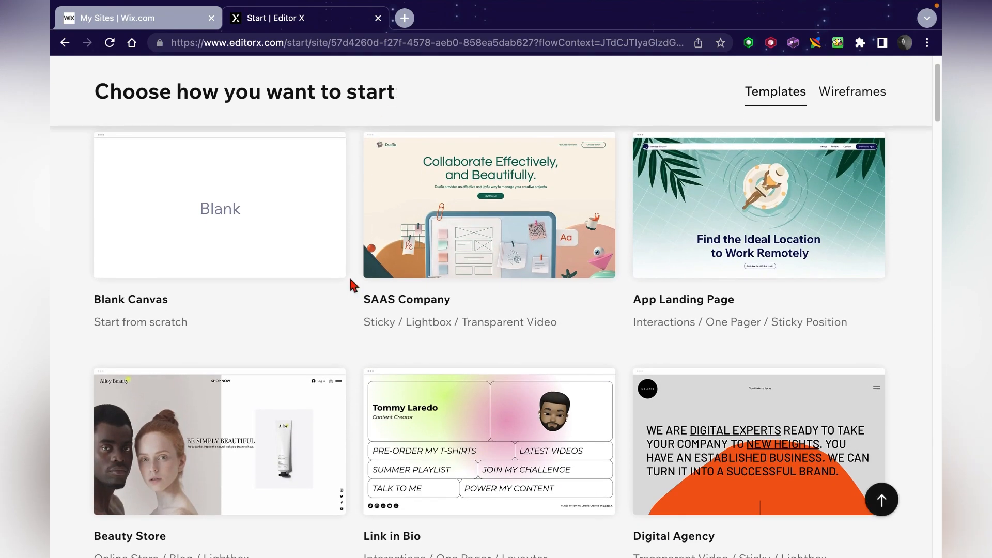
scroll(341, 308, up, 3)
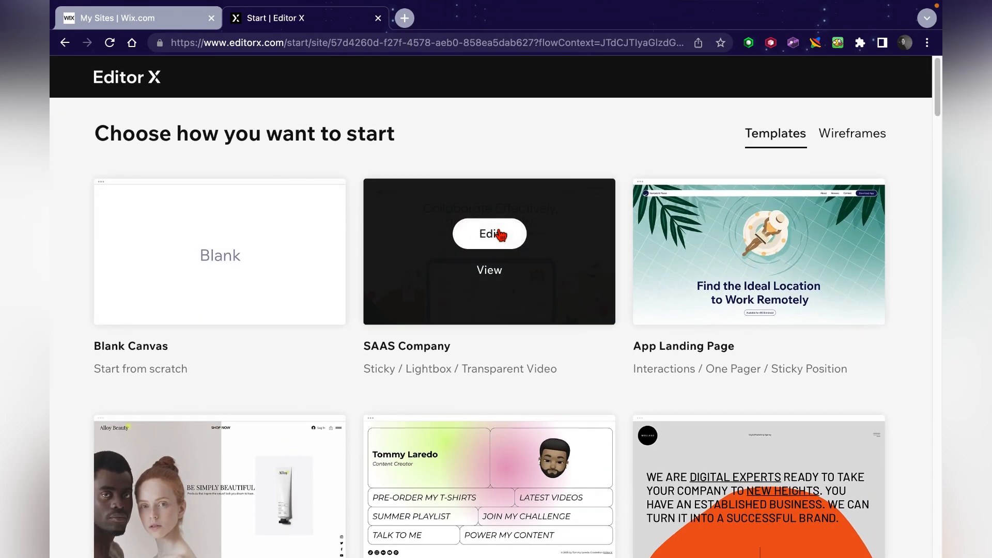
scroll(516, 152, down, 7)
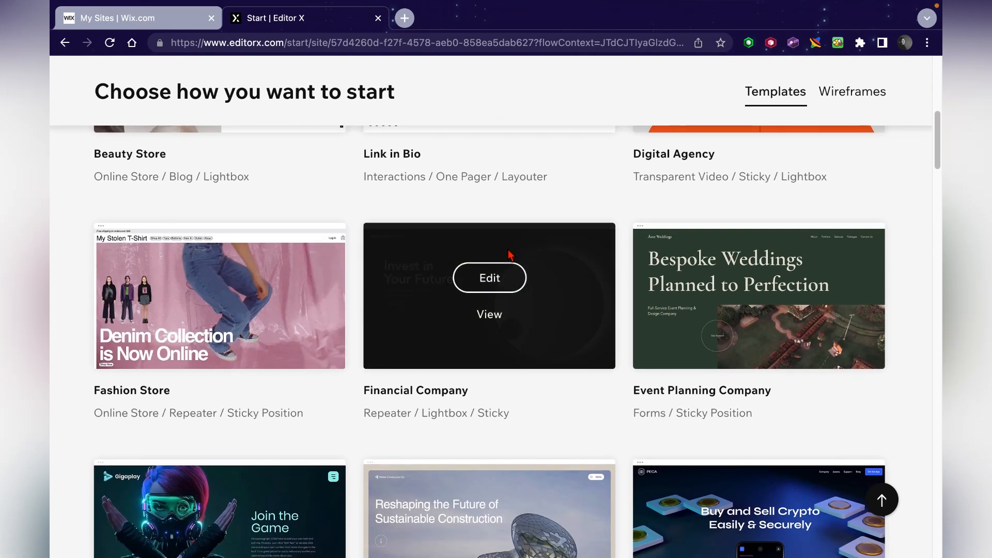
scroll(510, 248, down, 10)
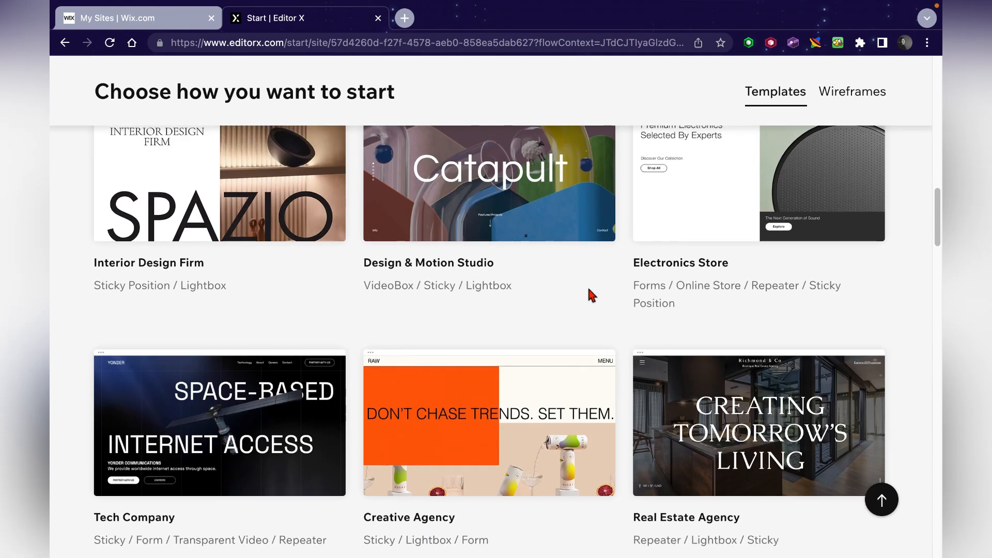
scroll(418, 310, down, 3)
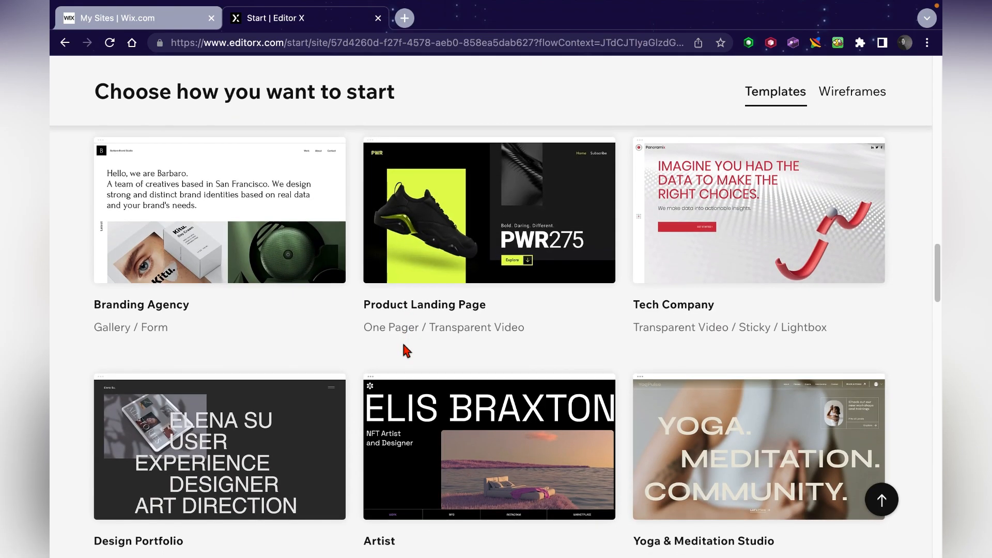
scroll(404, 350, down, 7)
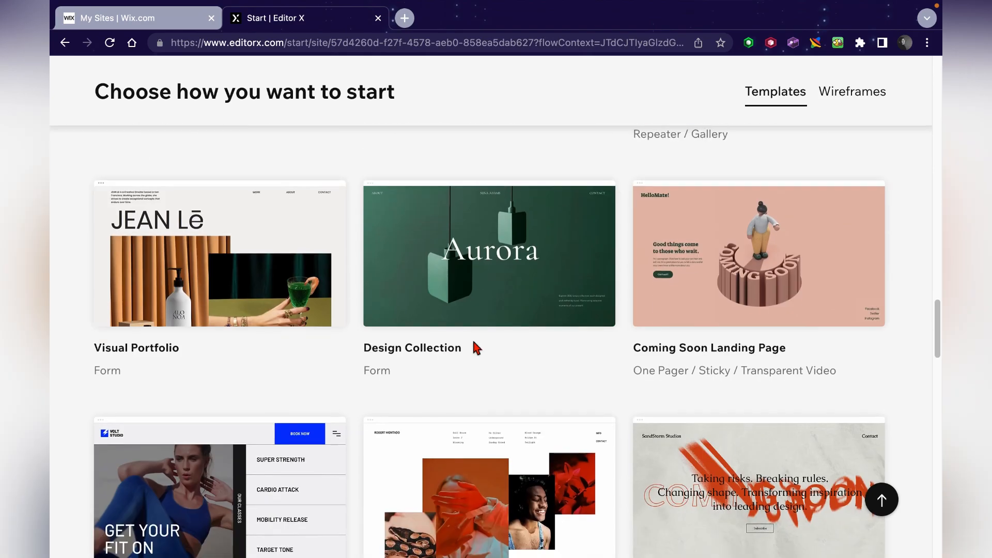
scroll(430, 376, up, 20)
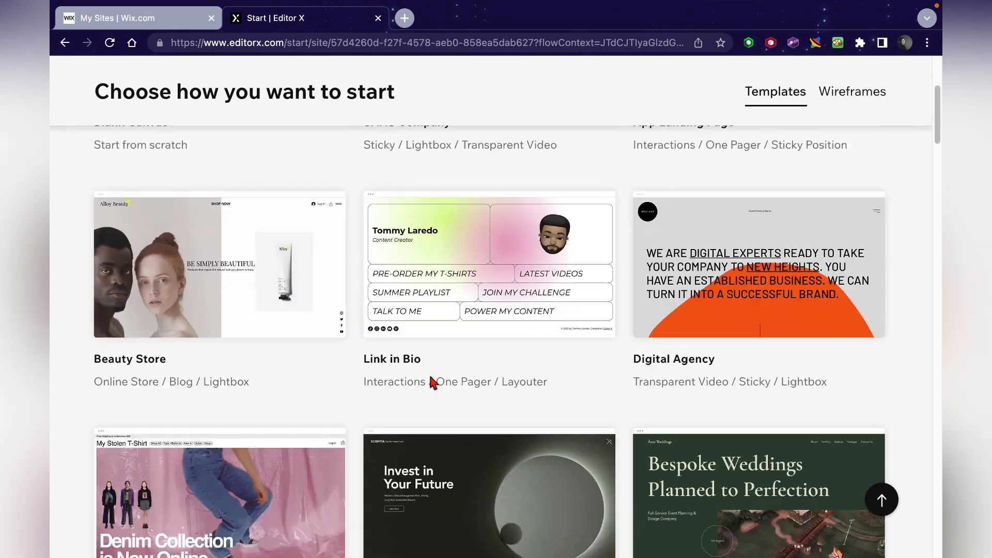
scroll(429, 377, down, 10)
scroll(429, 372, up, 3)
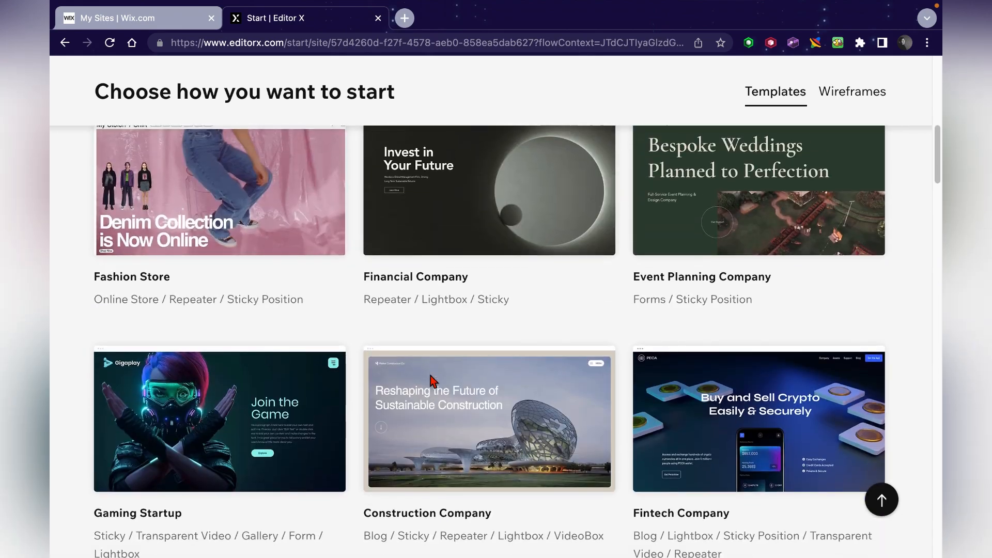
scroll(429, 372, down, 8)
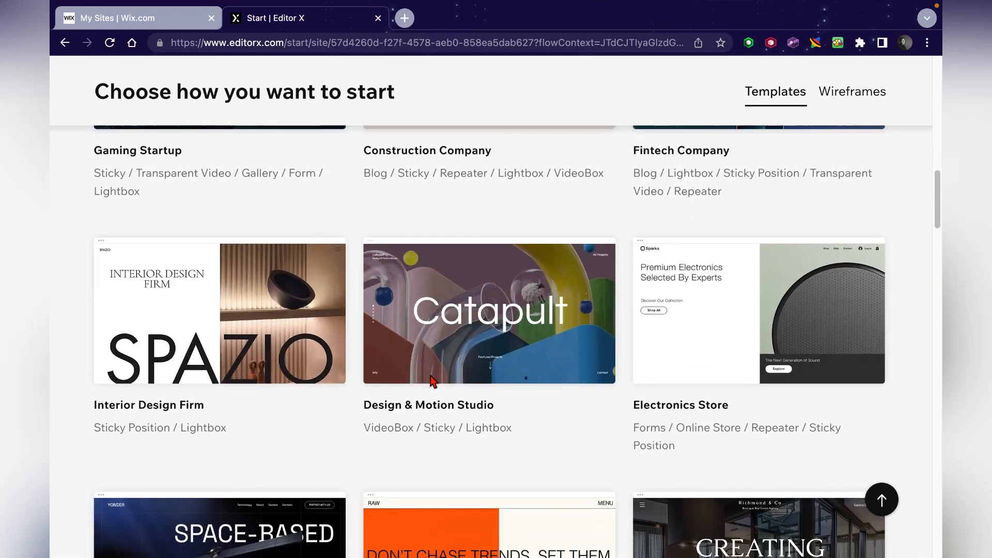
scroll(431, 375, up, 5)
scroll(430, 376, up, 8)
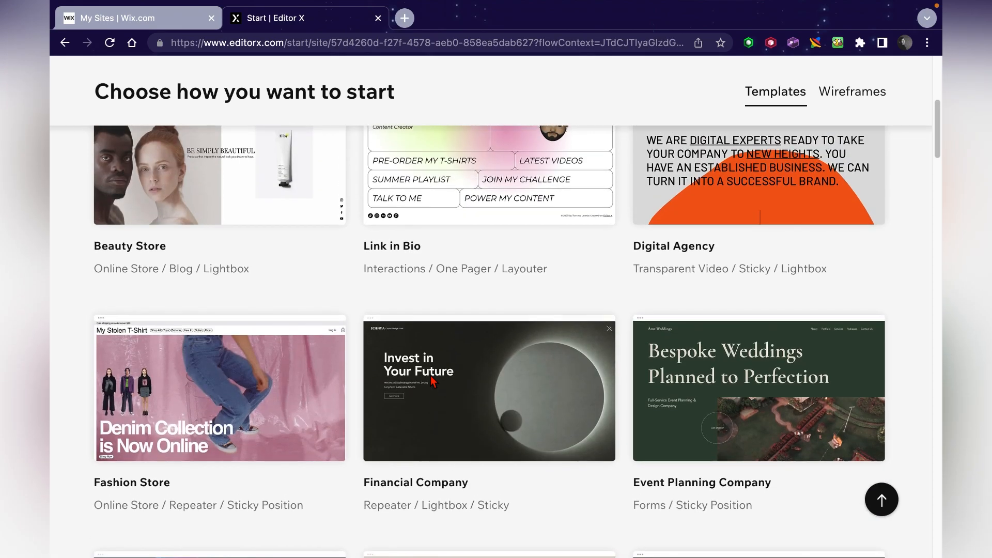
scroll(465, 372, up, 5)
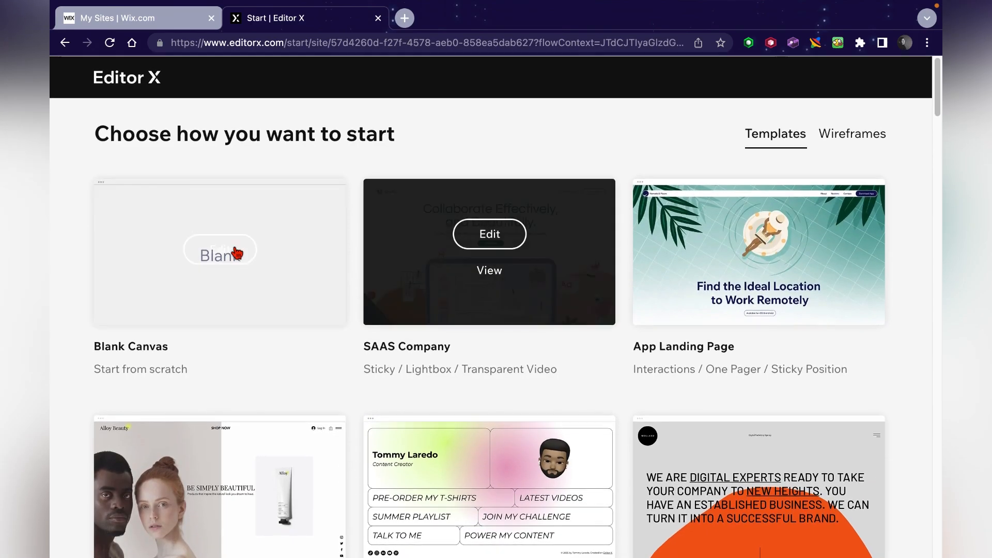
Start the site from the Blank Canvas template and look over the empty page down to its footer.
click(222, 255)
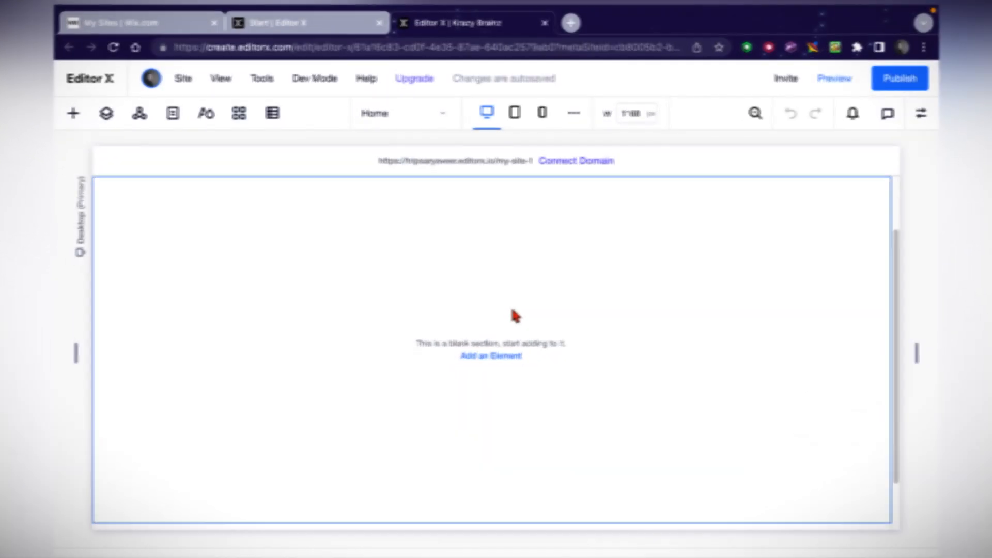
scroll(490, 359, down, 2)
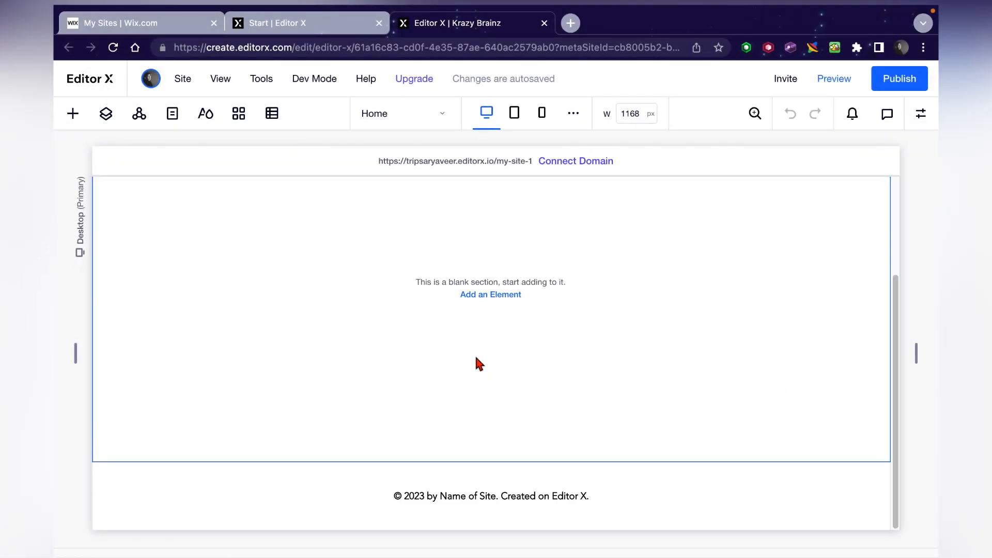
scroll(354, 364, up, 2)
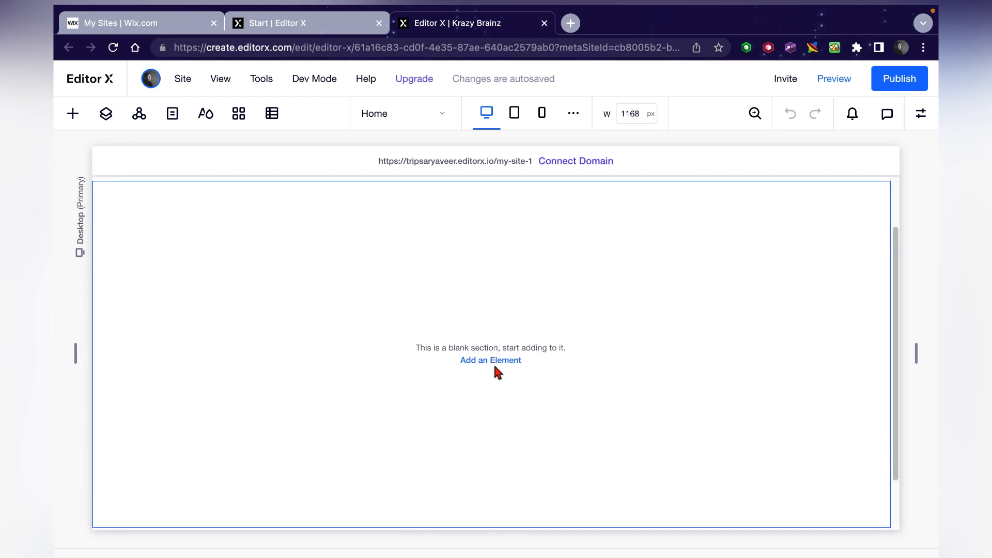
Look through the Quick Add elements and display the Home page's layers.
click(75, 116)
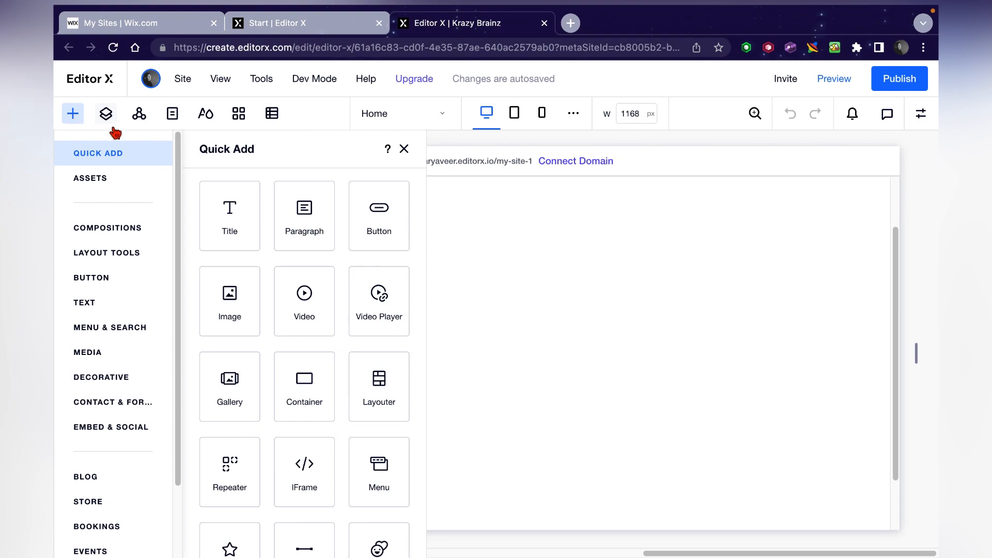
scroll(253, 225, down, 2)
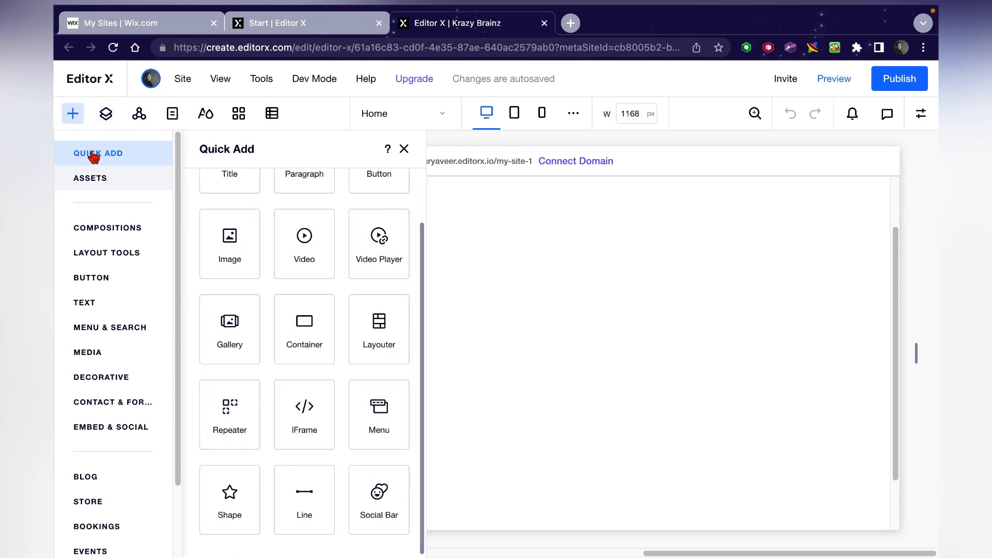
click(115, 117)
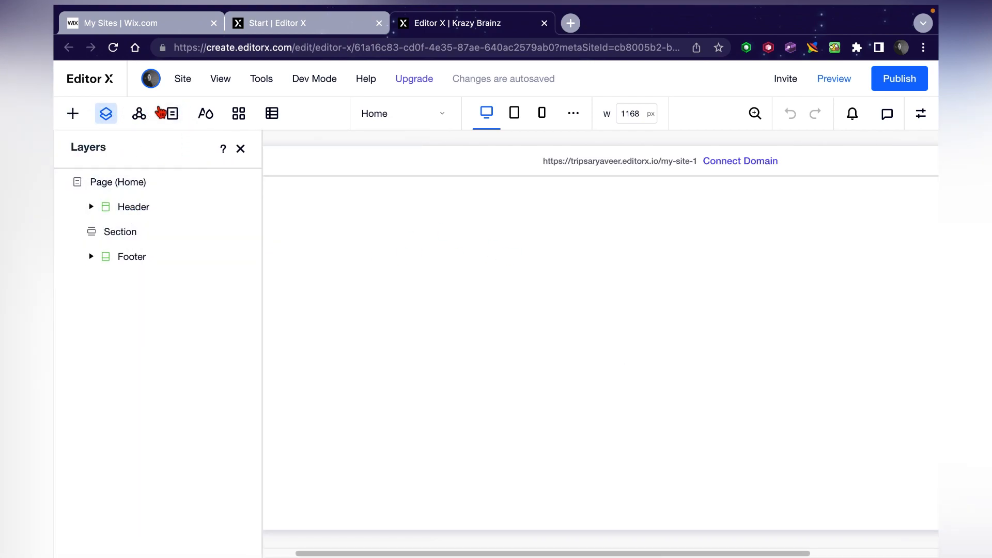
Show the Site Masters and examine the default header and footer on the page.
click(147, 118)
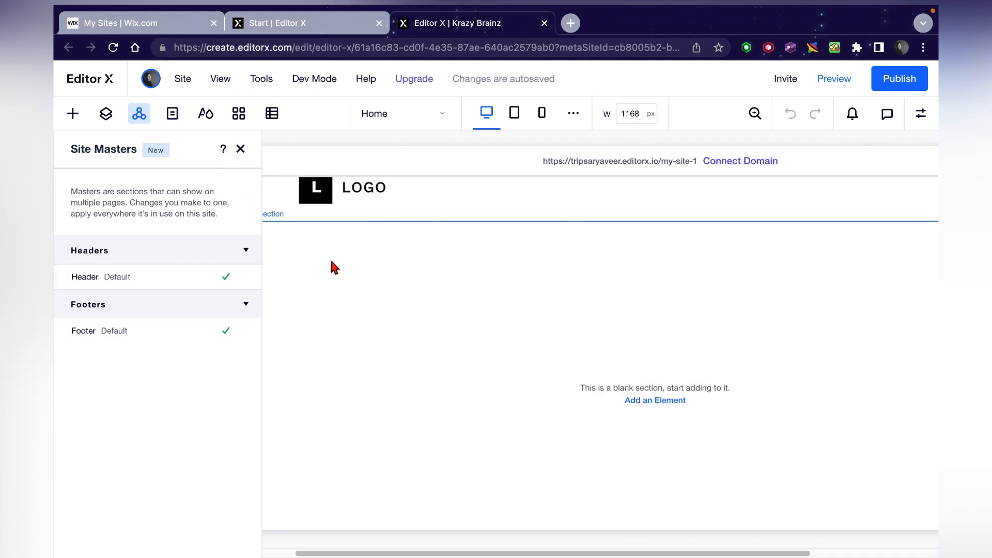
scroll(343, 485, down, 1)
scroll(345, 491, down, 1)
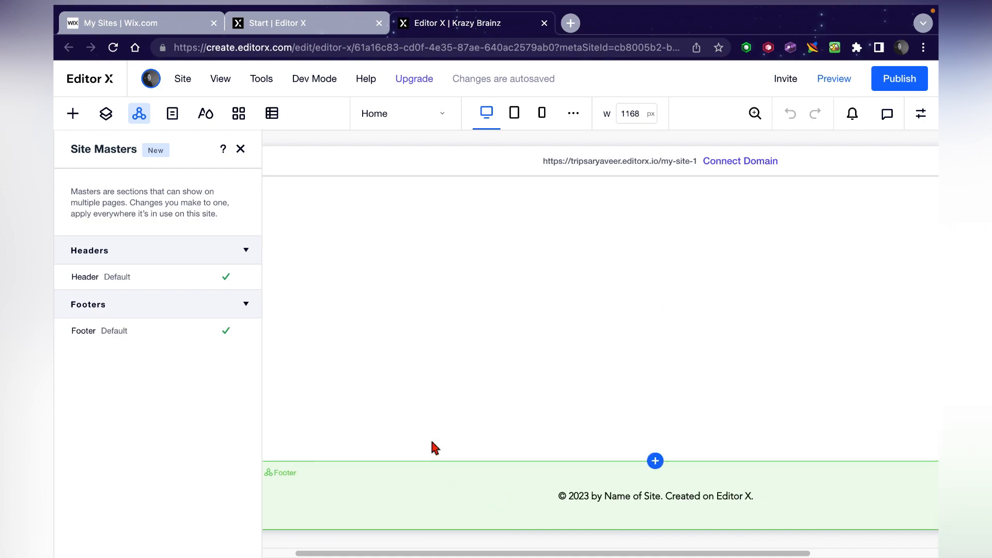
scroll(432, 447, up, 2)
View the site's page list and review the site typography styles for headings and paragraphs.
click(172, 113)
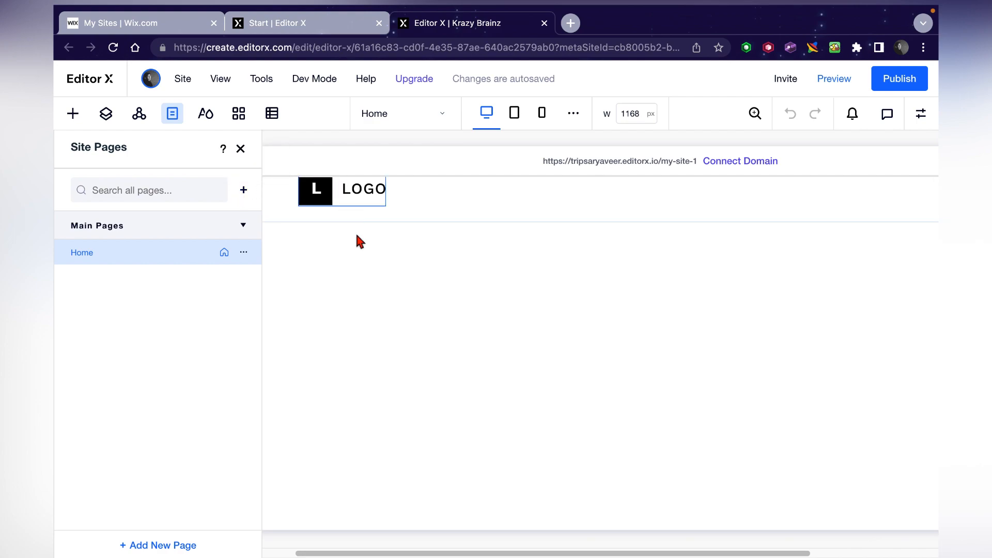
scroll(359, 239, up, 1)
click(209, 117)
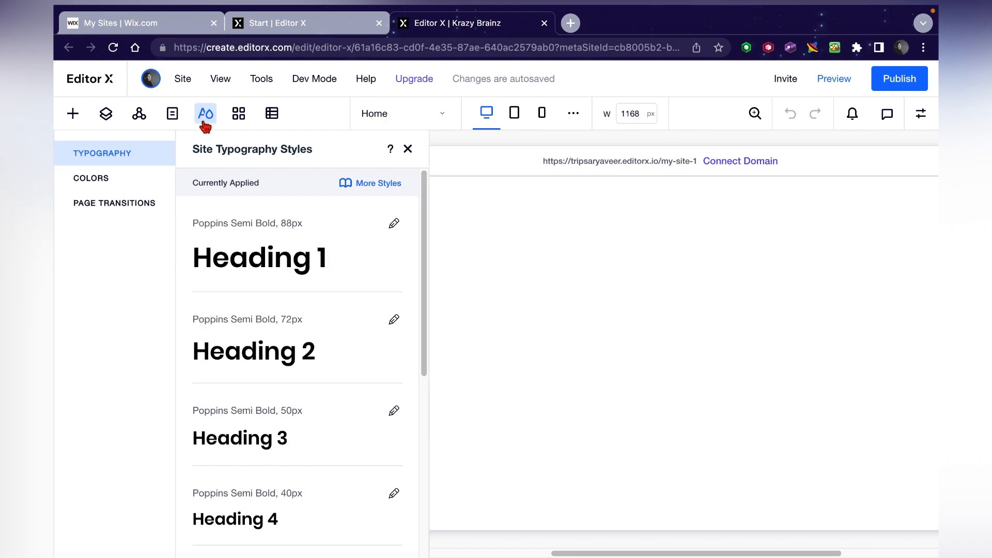
scroll(281, 219, down, 6)
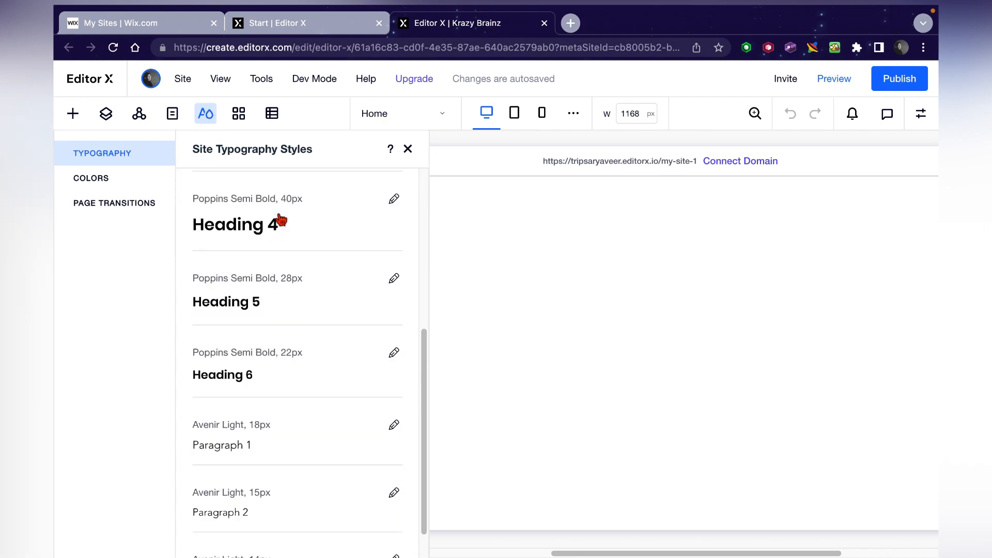
Open the App Market and browse the apps on its home page, including the Trending Now section.
click(239, 117)
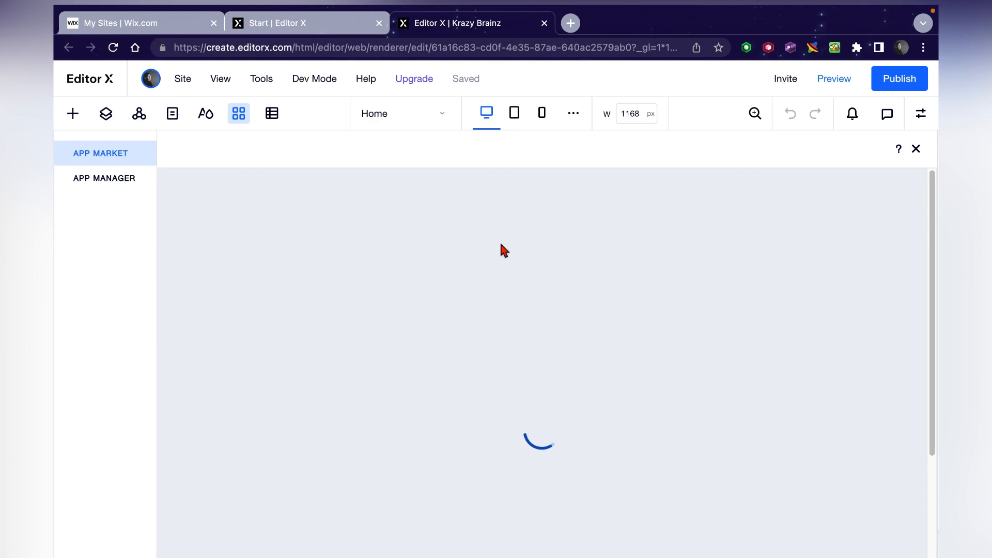
scroll(500, 241, down, 3)
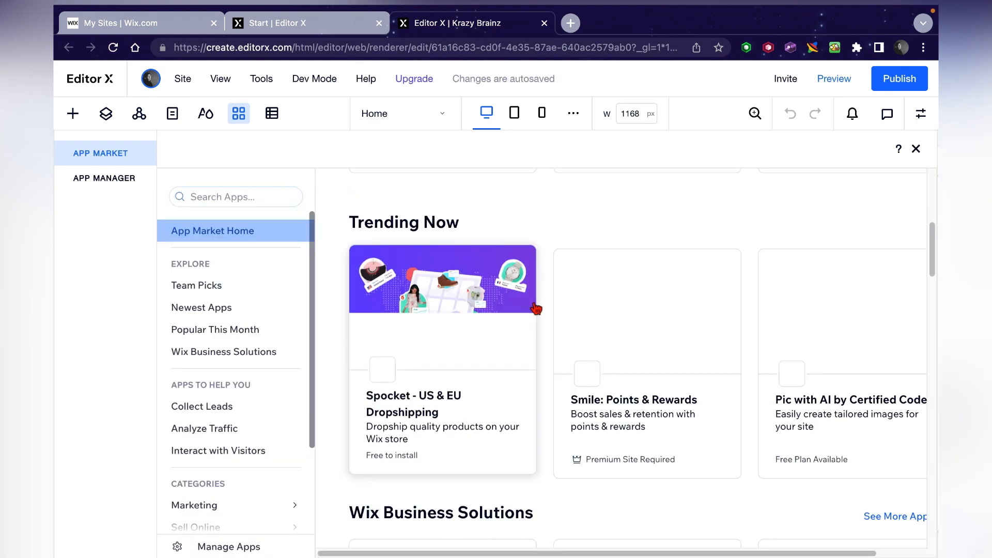
scroll(620, 258, down, 3)
scroll(675, 217, up, 2)
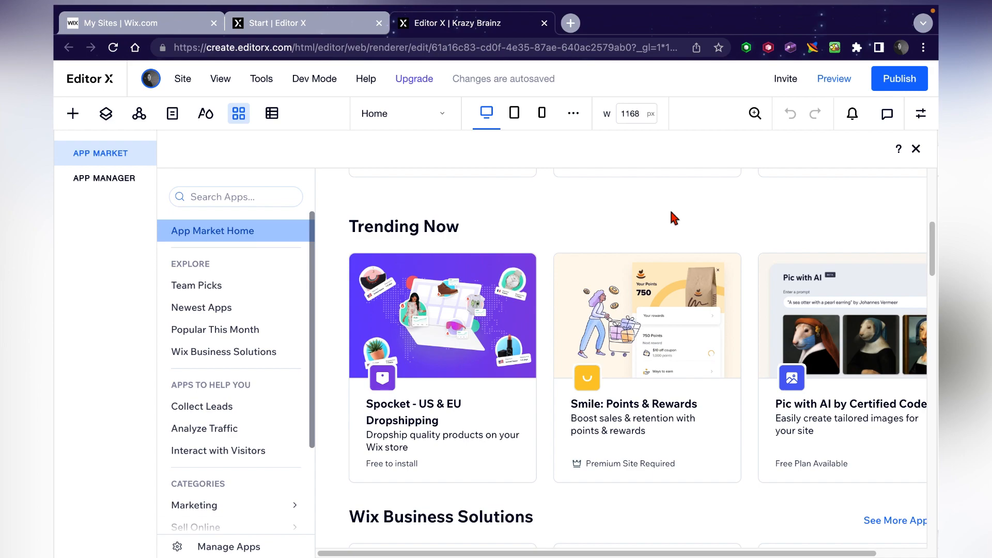
Browse the Wix Business Solutions apps, leave the App Market, and look at the Content Manager introduction.
scroll(674, 218, down, 5)
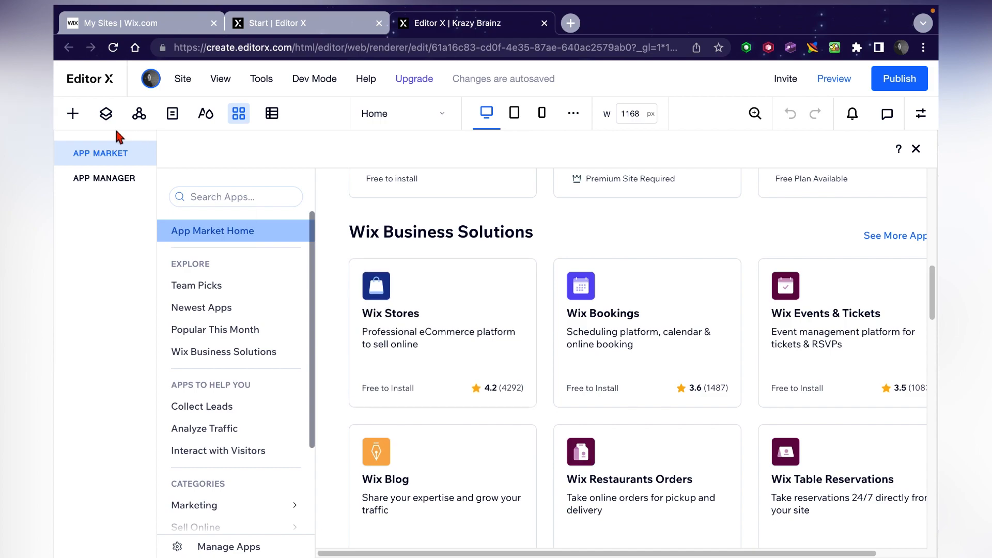
click(252, 123)
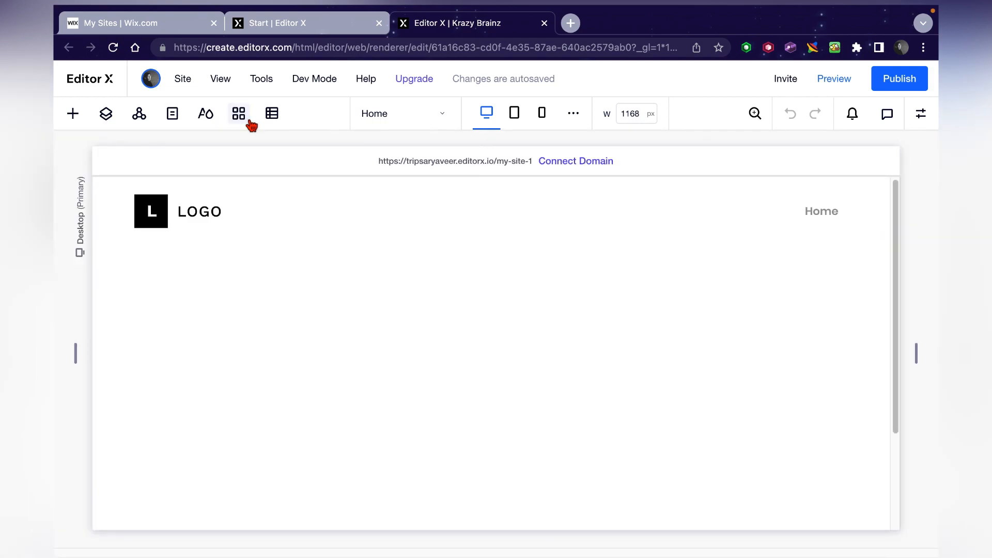
click(271, 121)
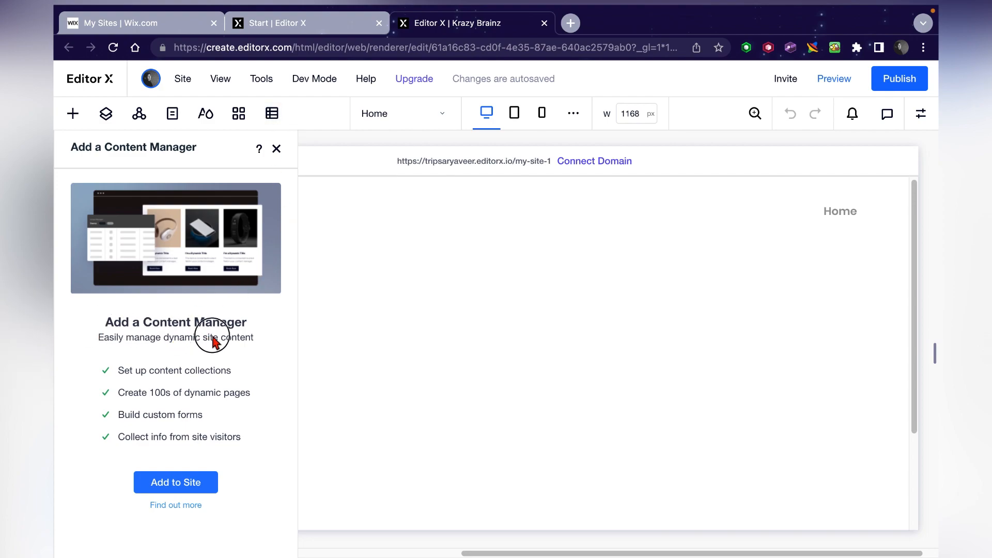
click(277, 150)
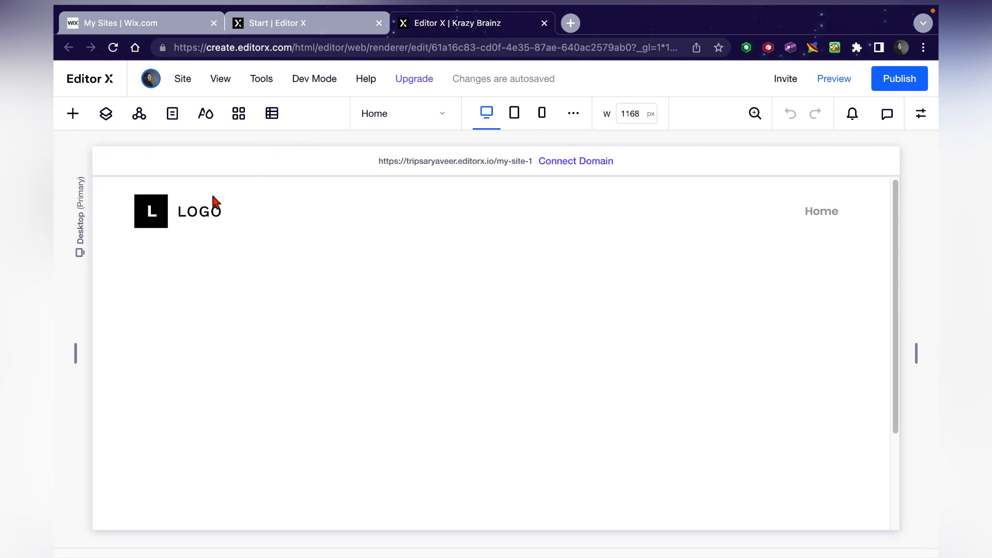
click(409, 125)
click(415, 127)
click(418, 126)
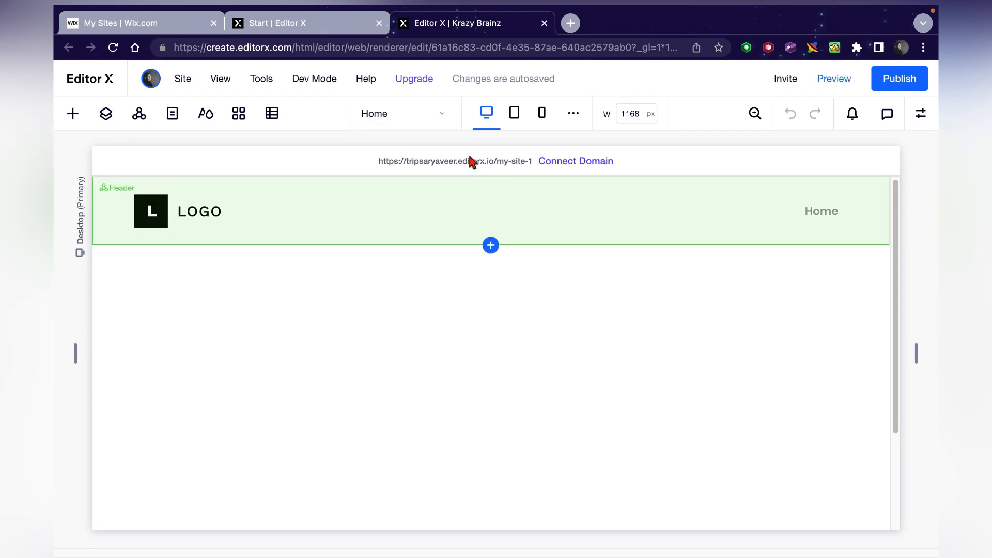
View the Home page at the tablet and mobile breakpoints.
click(513, 120)
scroll(505, 292, down, 1)
scroll(505, 292, up, 2)
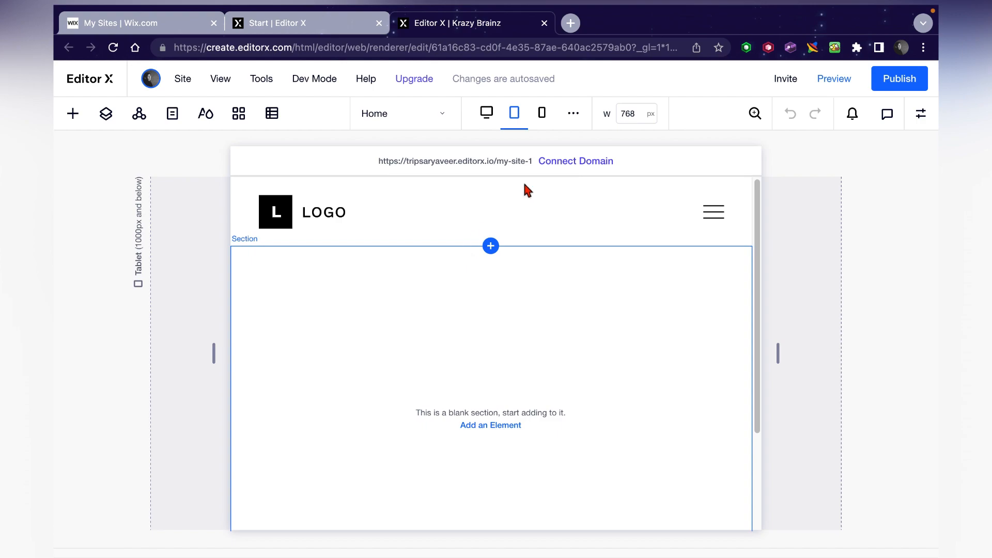
click(541, 120)
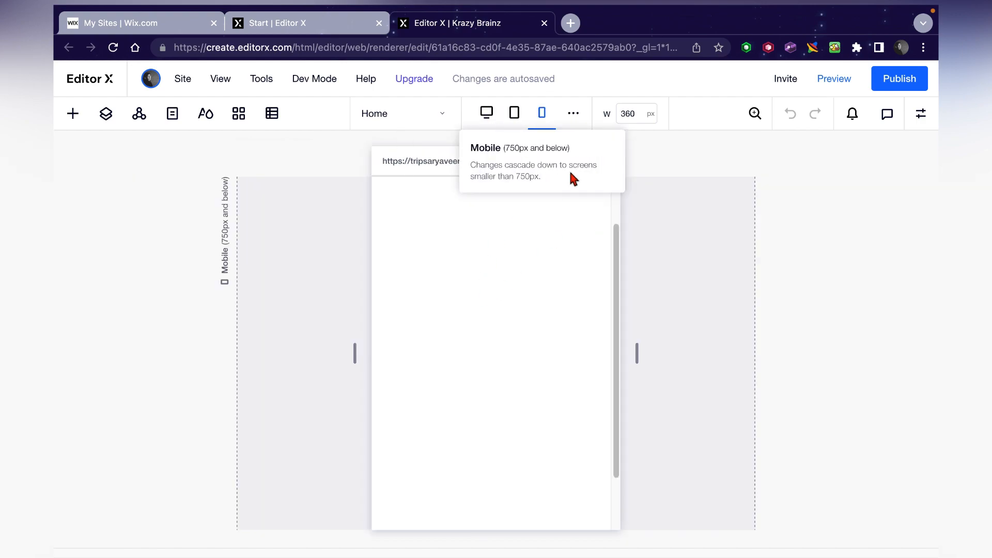
Try a mobile canvas width of 350 px and return it to 360 px.
click(638, 118)
text(350)
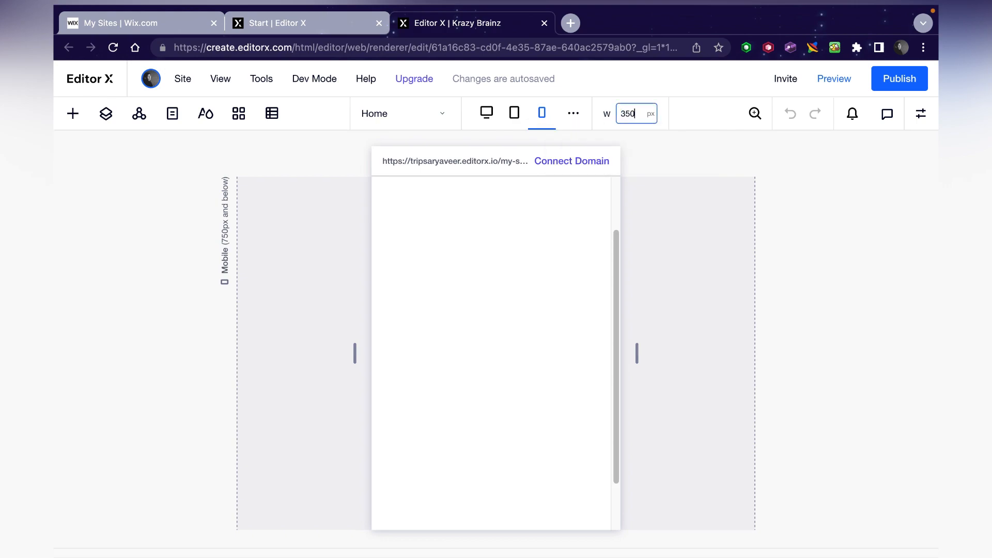
key(Return)
click(629, 115)
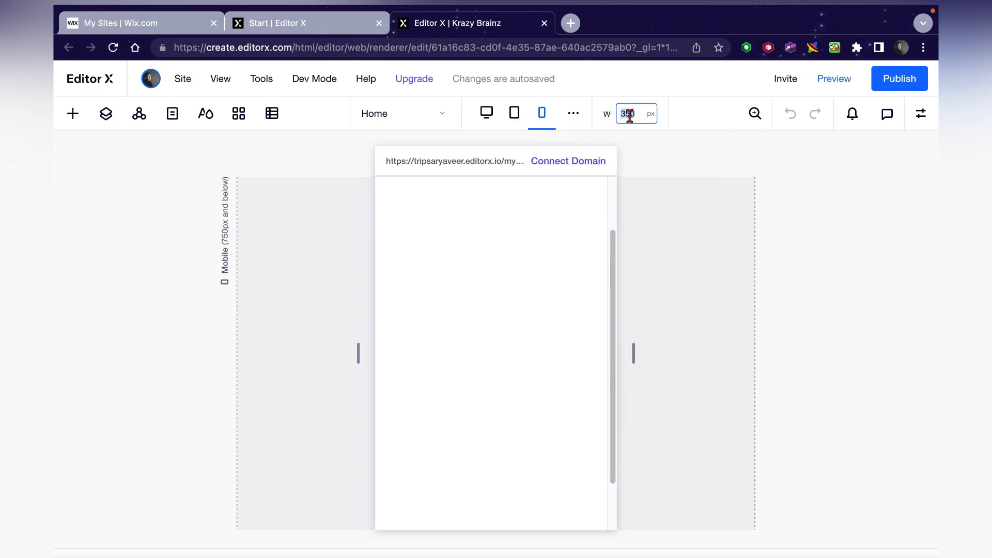
text(360)
key(Return)
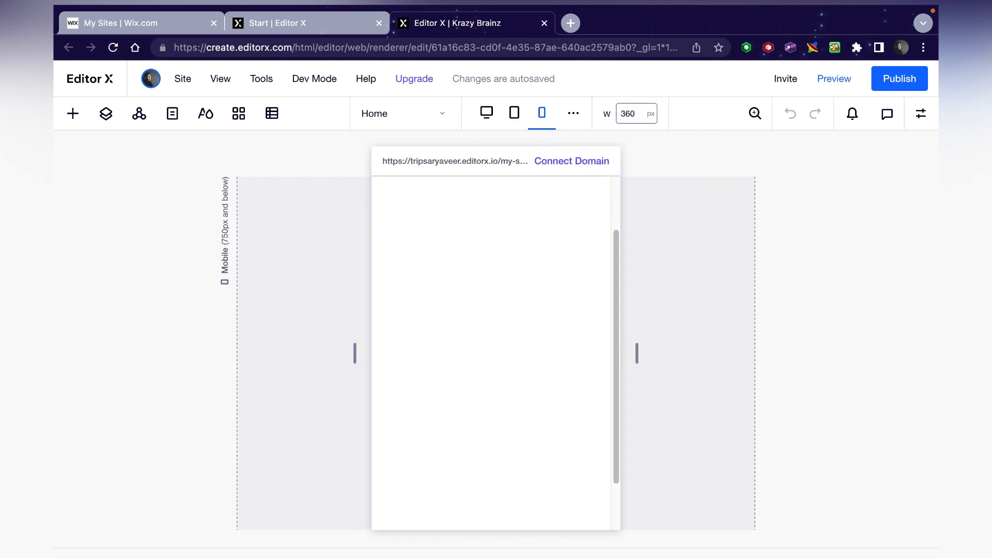
Try zooming the canvas in and out and reset the zoom level.
click(756, 115)
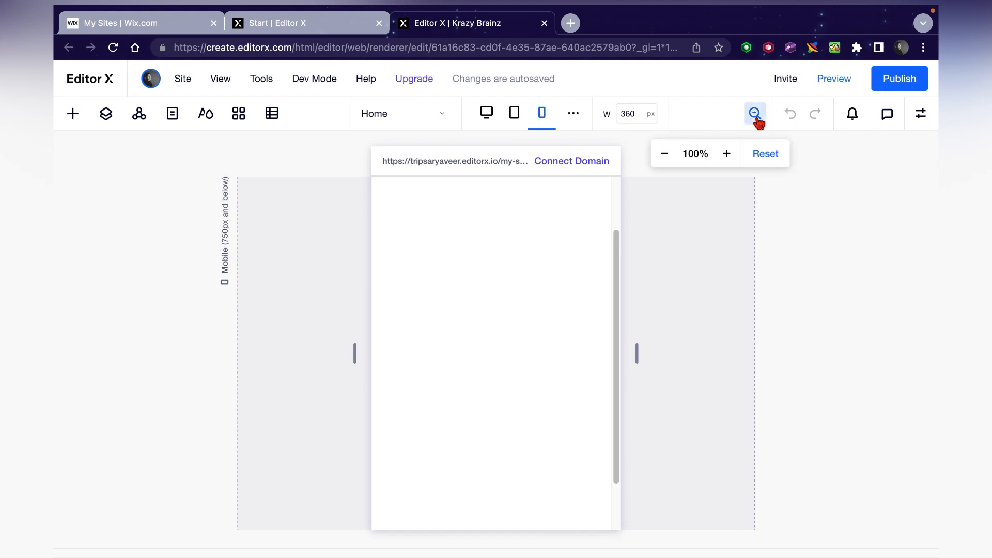
click(727, 154)
click(726, 154)
click(664, 154)
click(665, 154)
click(665, 154)
click(665, 154)
click(765, 154)
click(766, 154)
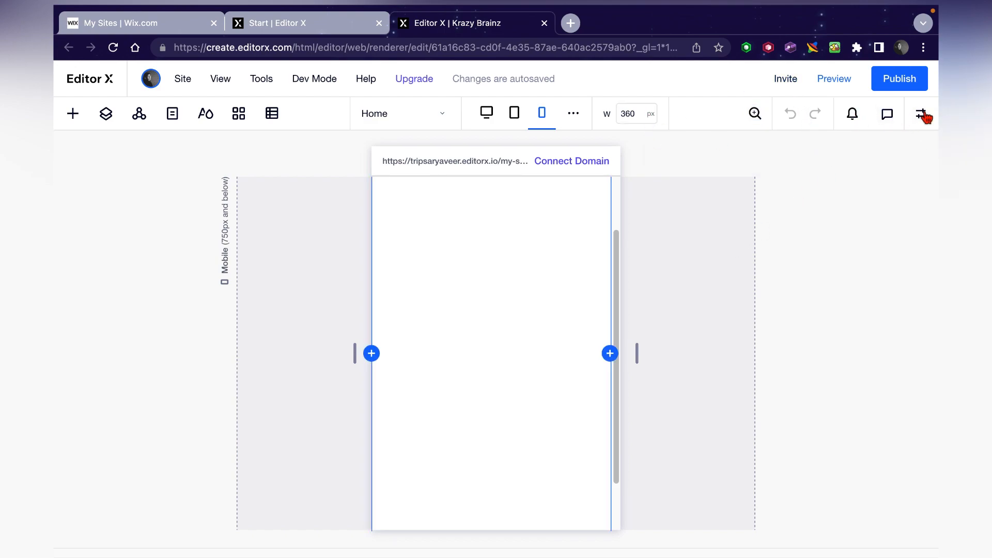
Return to the desktop breakpoint and select the logo vector art in the header.
click(486, 113)
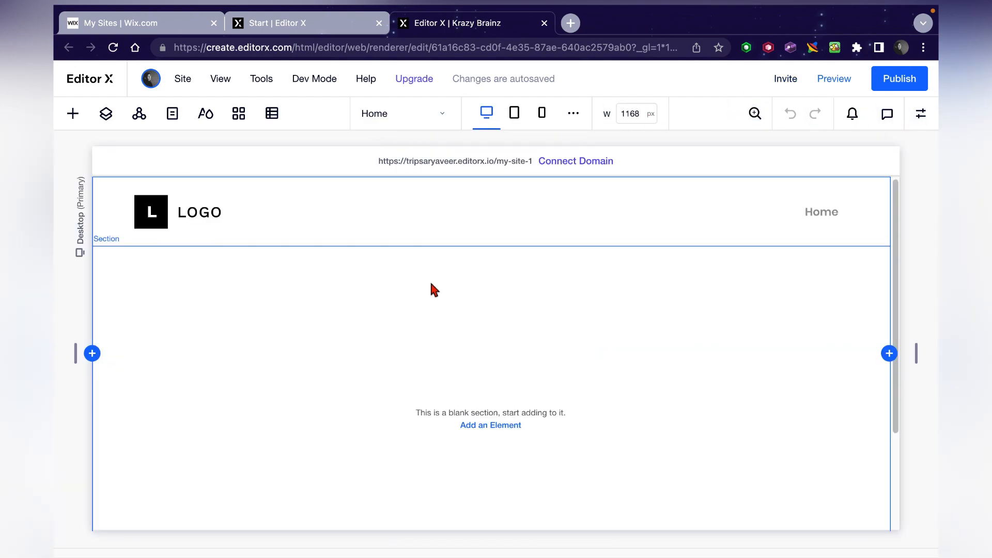
click(160, 214)
click(272, 181)
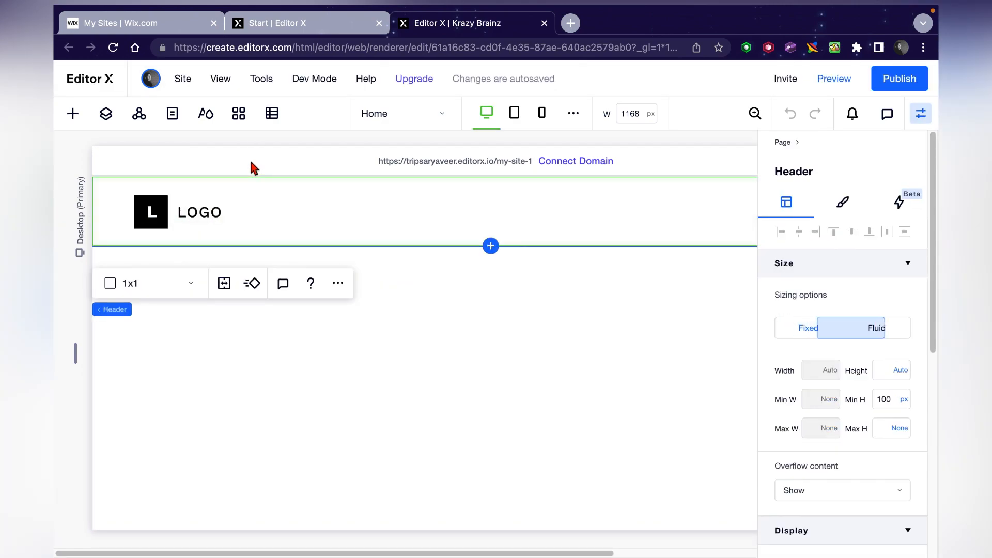
click(202, 214)
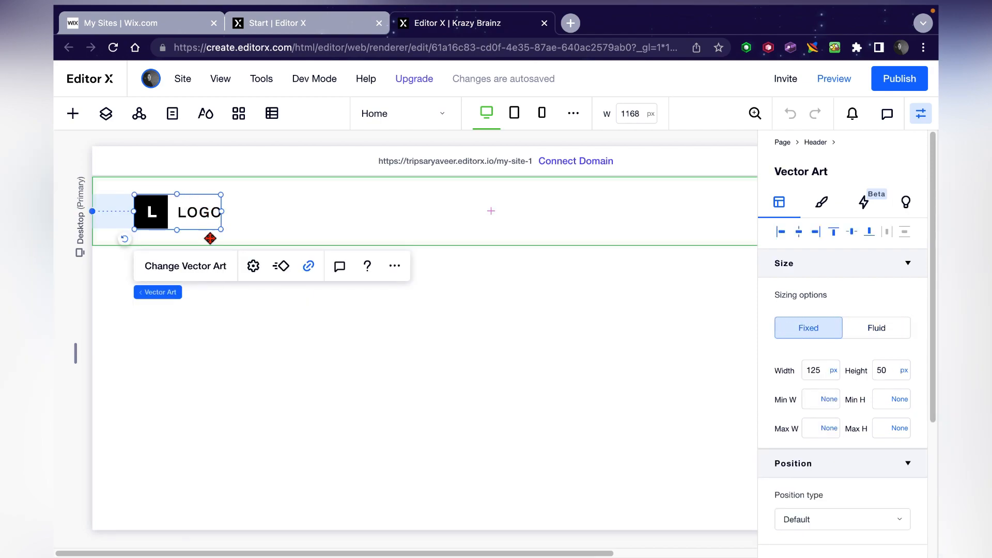
click(199, 213)
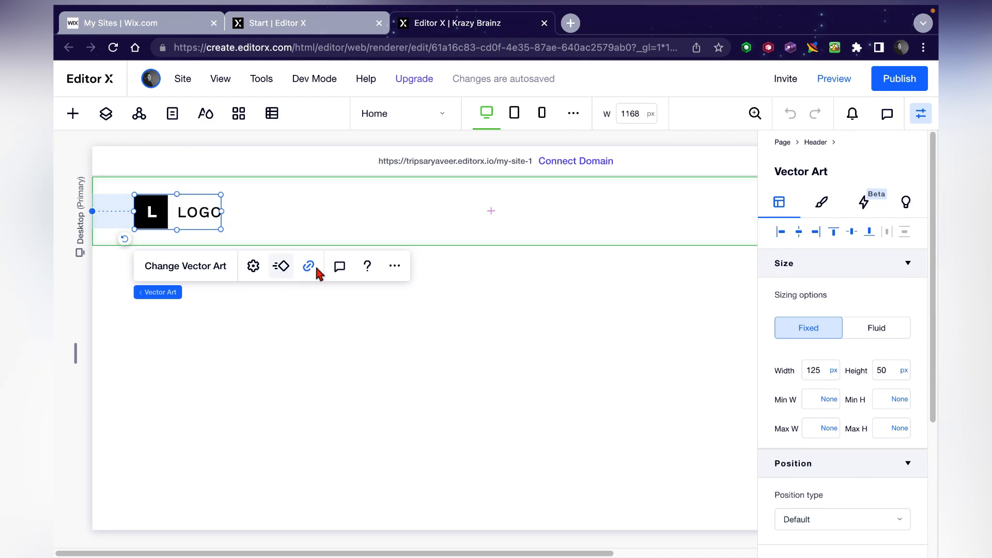
Cut the logo vector art from the header and undo the cut.
click(396, 278)
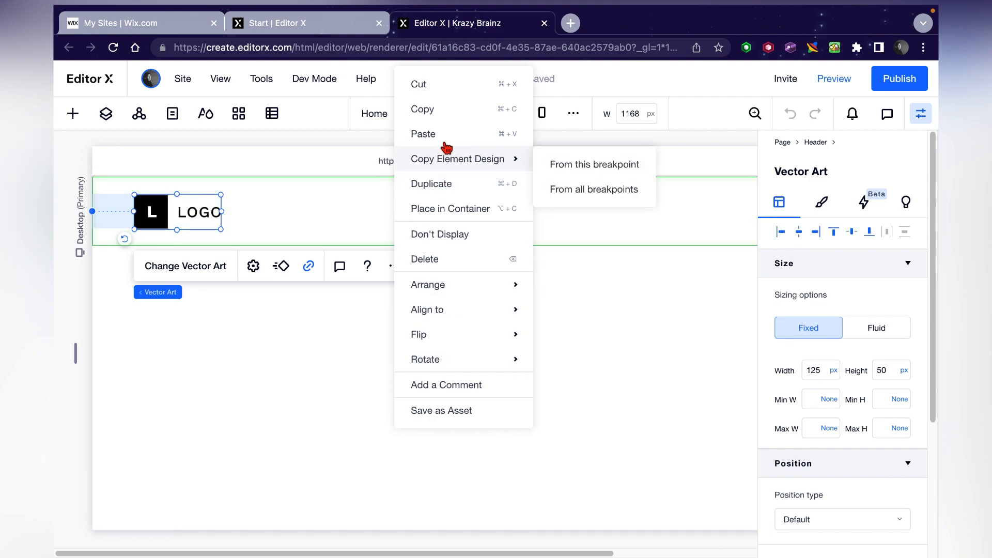
click(435, 89)
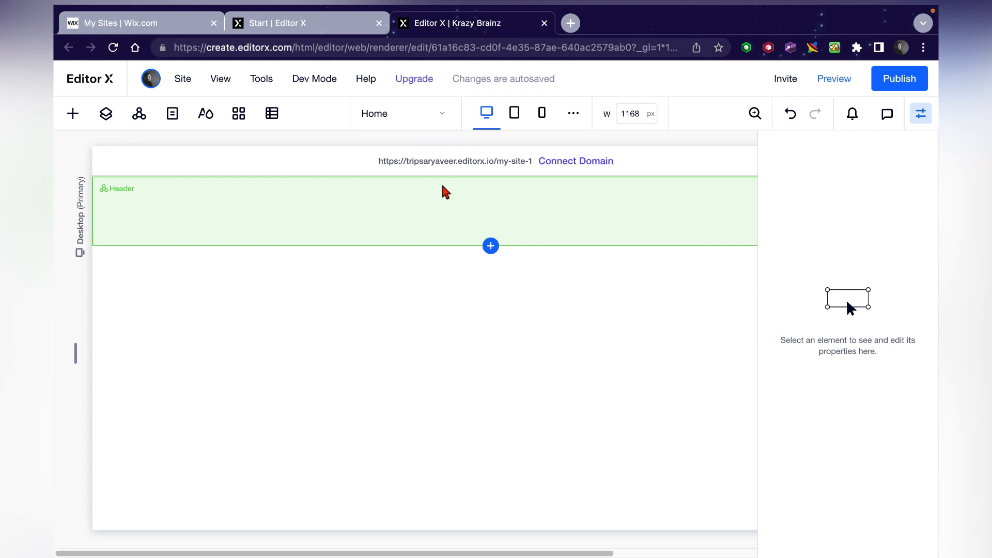
key(ctrl+z)
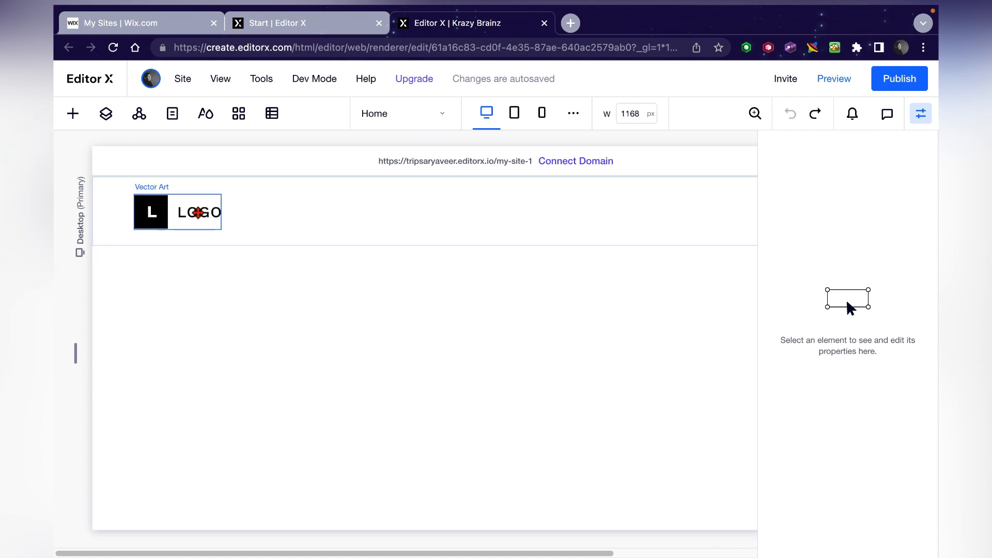
Start changing the header logo's vector art and browse the Media from Wix collection.
click(198, 213)
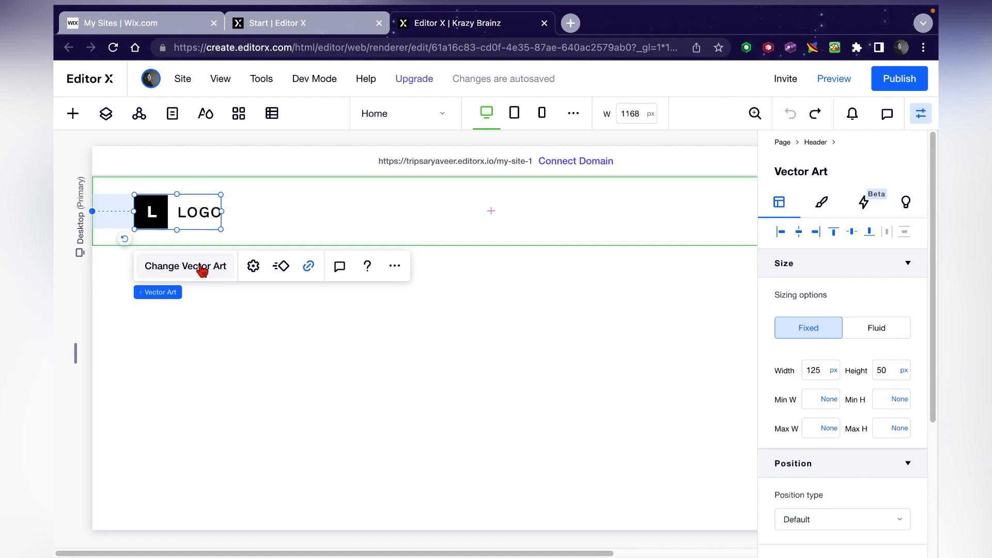
click(181, 269)
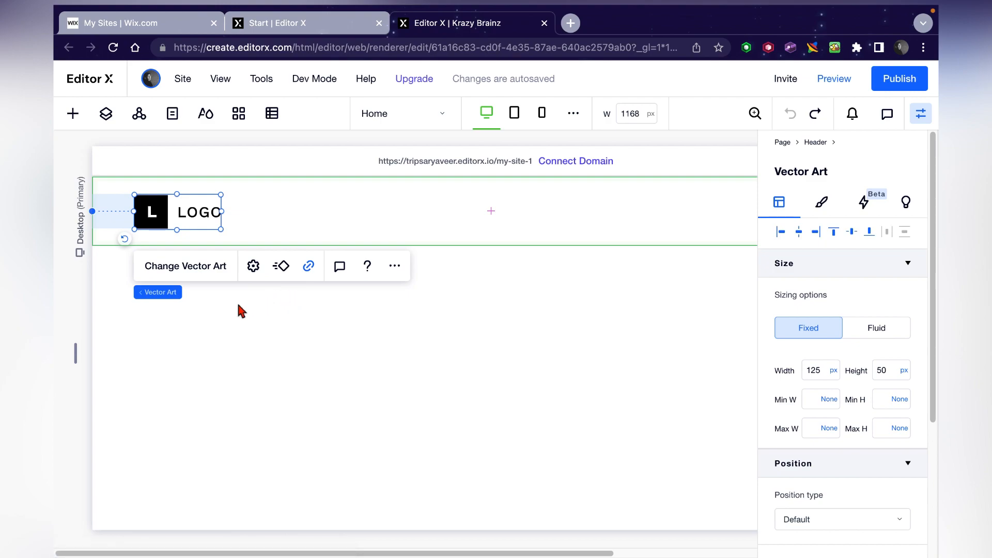
click(210, 272)
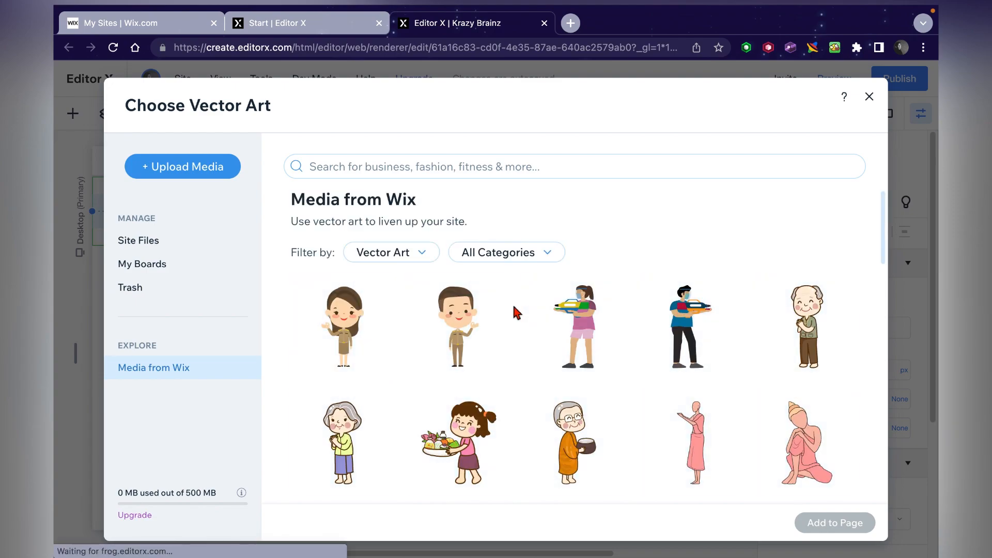
scroll(517, 311, down, 6)
scroll(516, 312, down, 10)
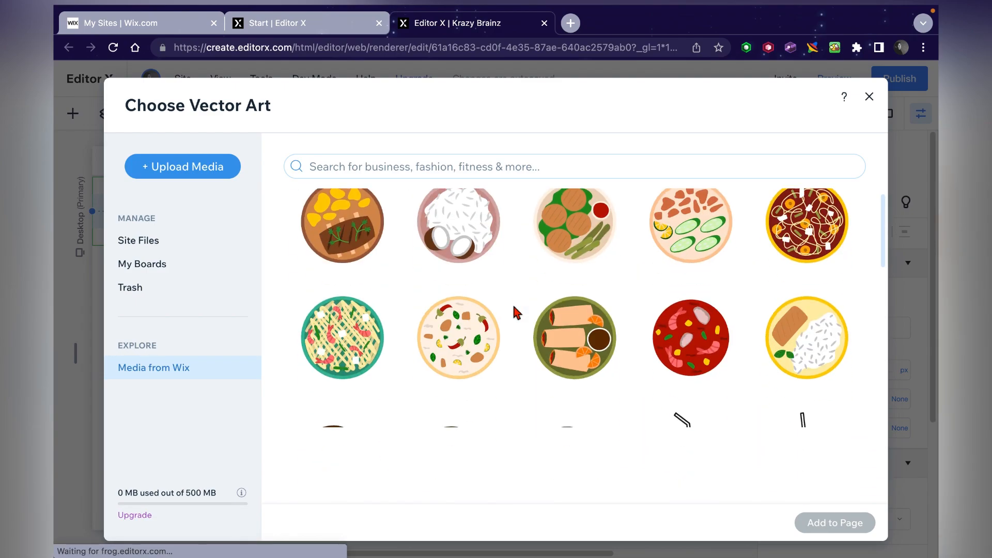
Search the vector art for "gaming" and replace the header logo with the Game Controller art.
click(439, 169)
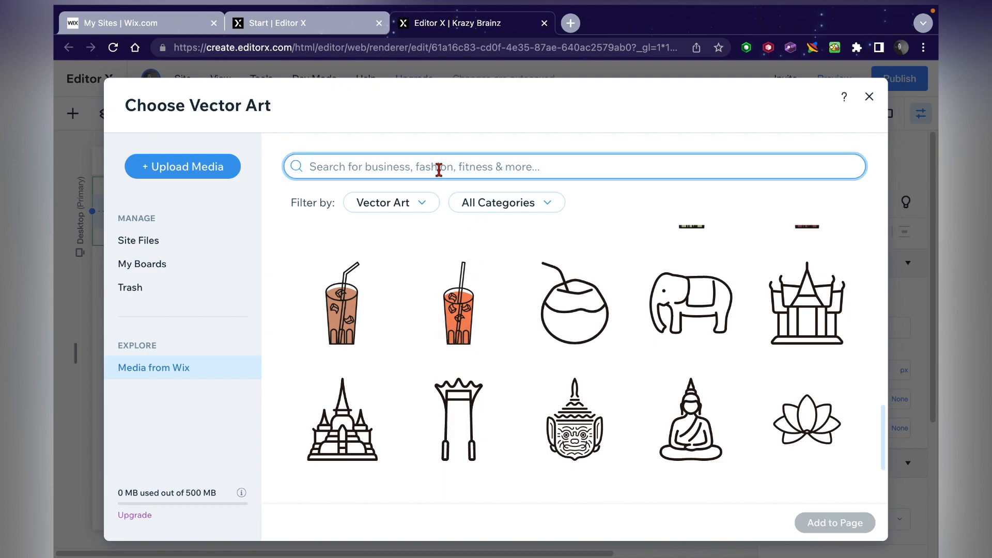
text(gaming)
key(Return)
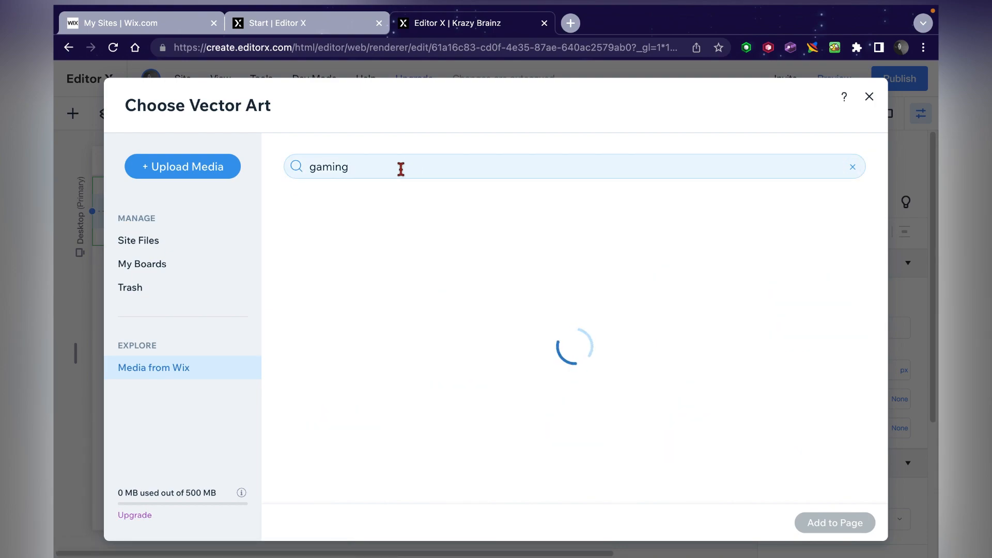
scroll(361, 321, down, 5)
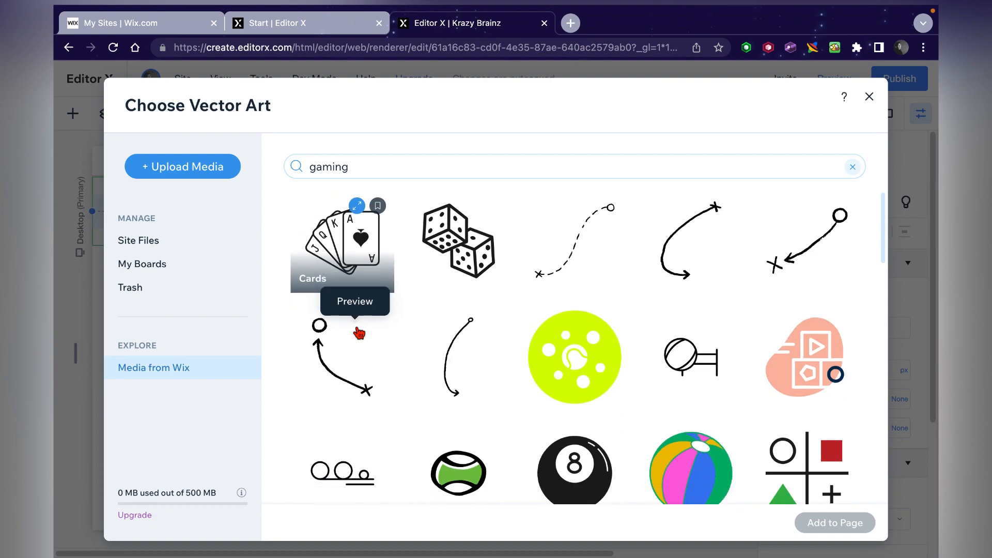
scroll(359, 333, down, 3)
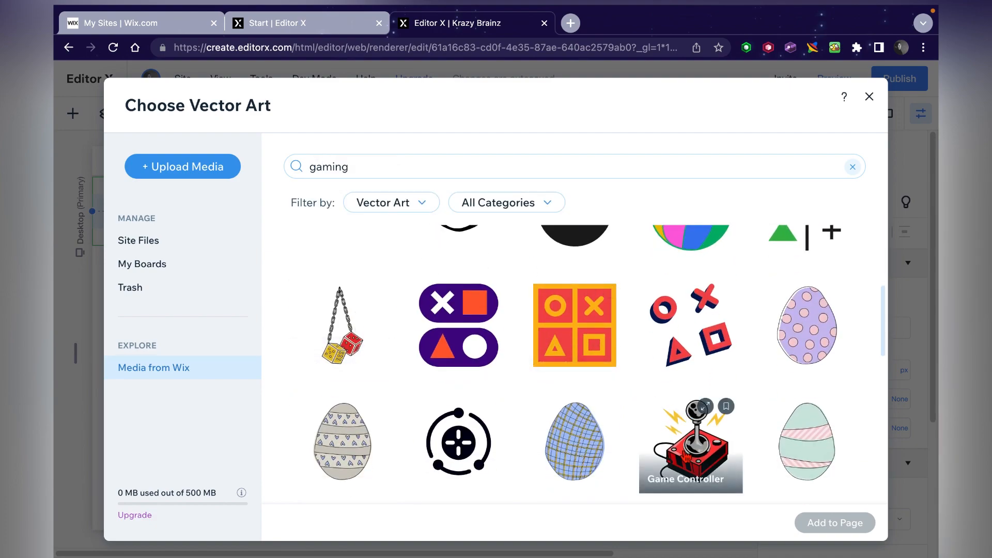
click(691, 451)
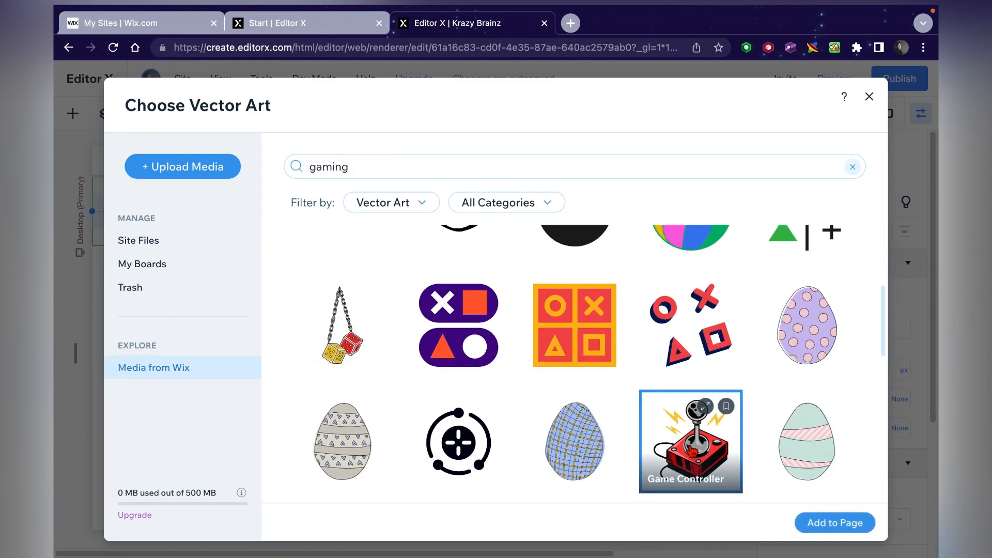
click(848, 524)
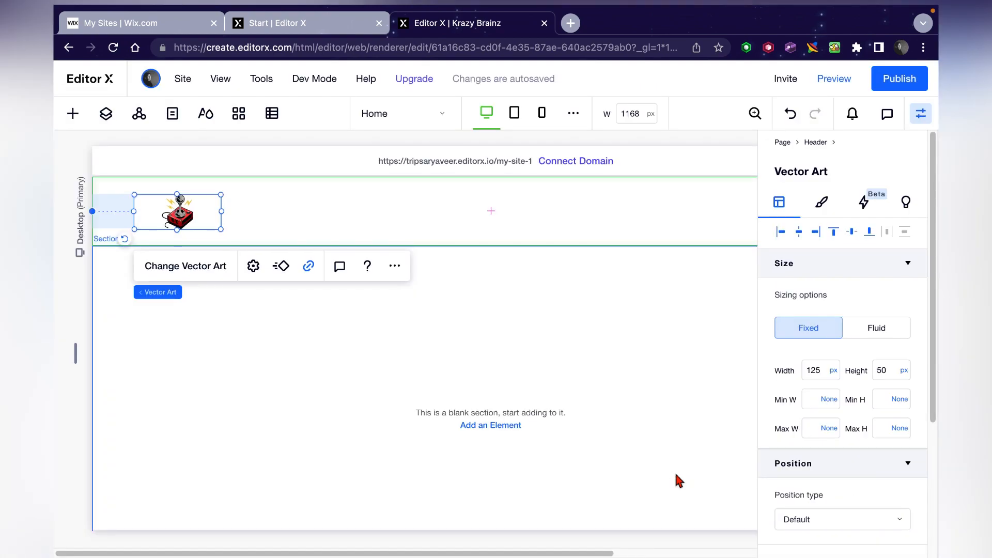
Move the Game Controller vector art closer to the left edge of the header.
drag(217, 210, 357, 215)
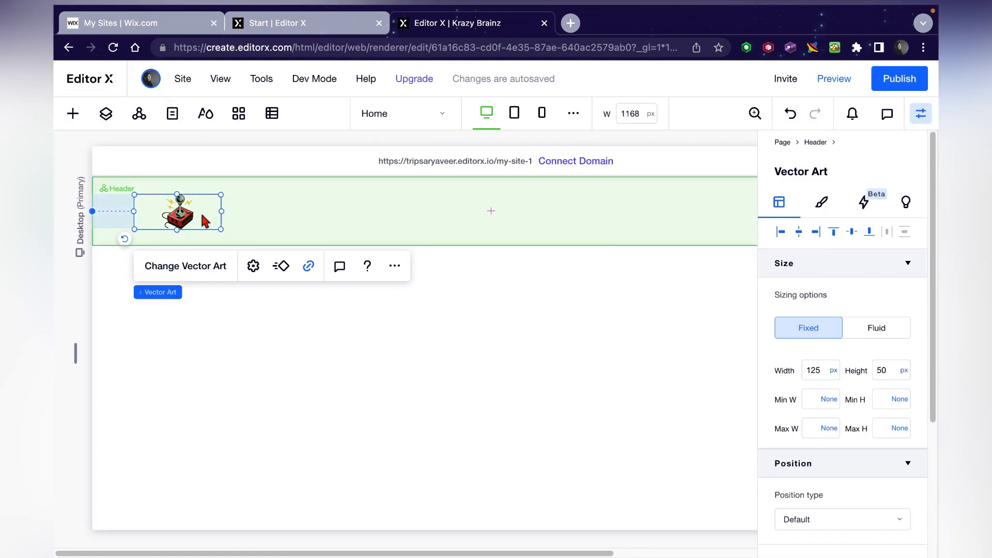
click(187, 377)
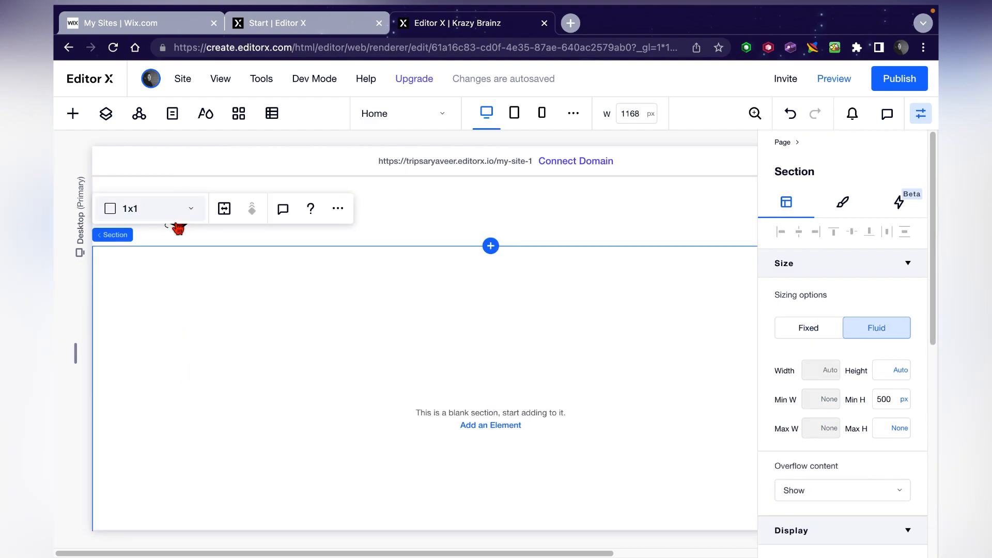
click(178, 228)
drag(177, 223, 143, 212)
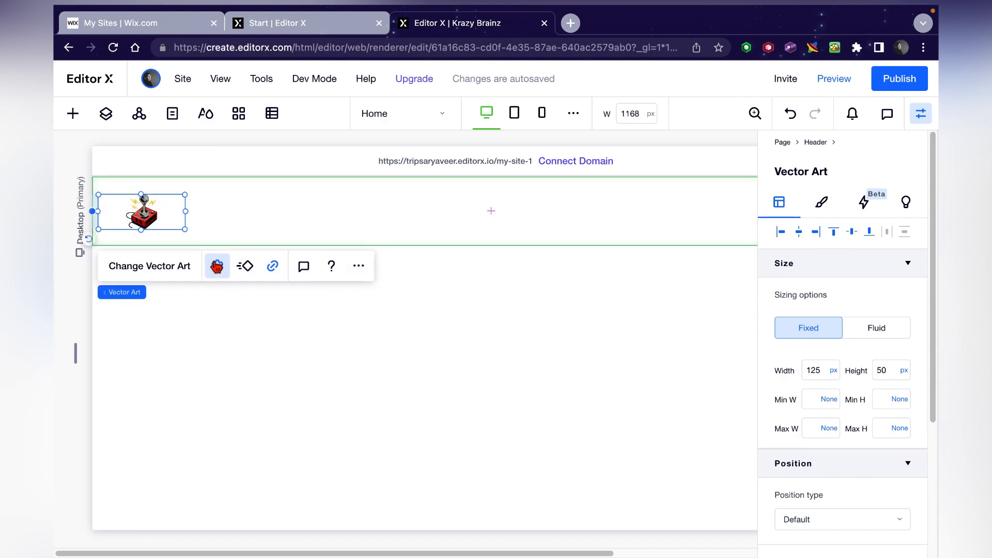
Look through the Game Controller art's link, description and resizing settings, close them unchanged, and display the page's properties.
click(217, 265)
click(299, 333)
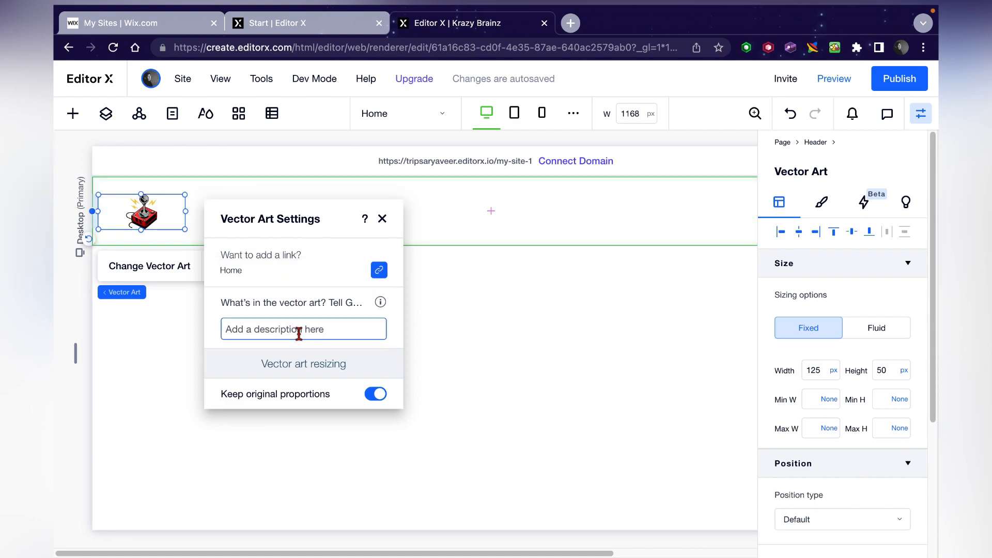
text(K)
key(BackSpace)
click(382, 218)
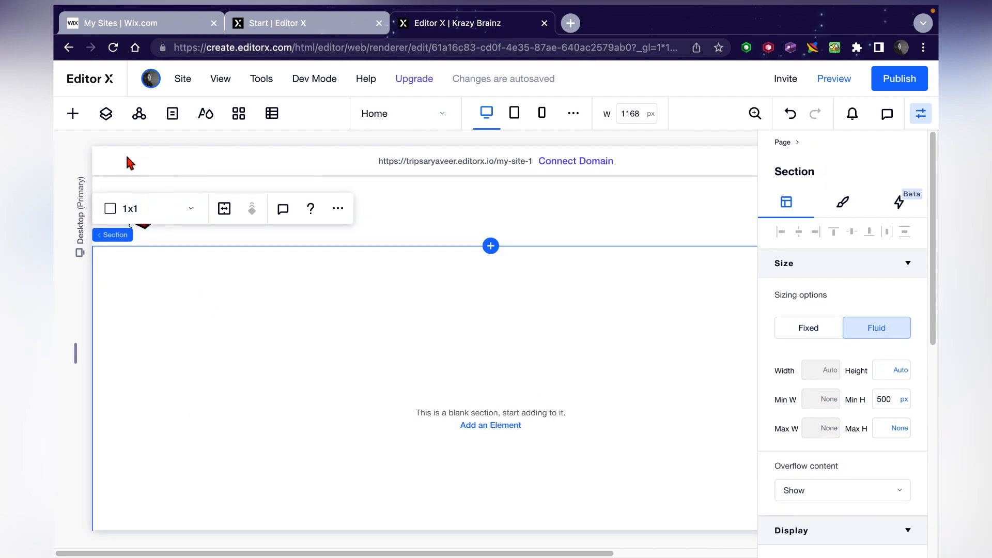
click(82, 146)
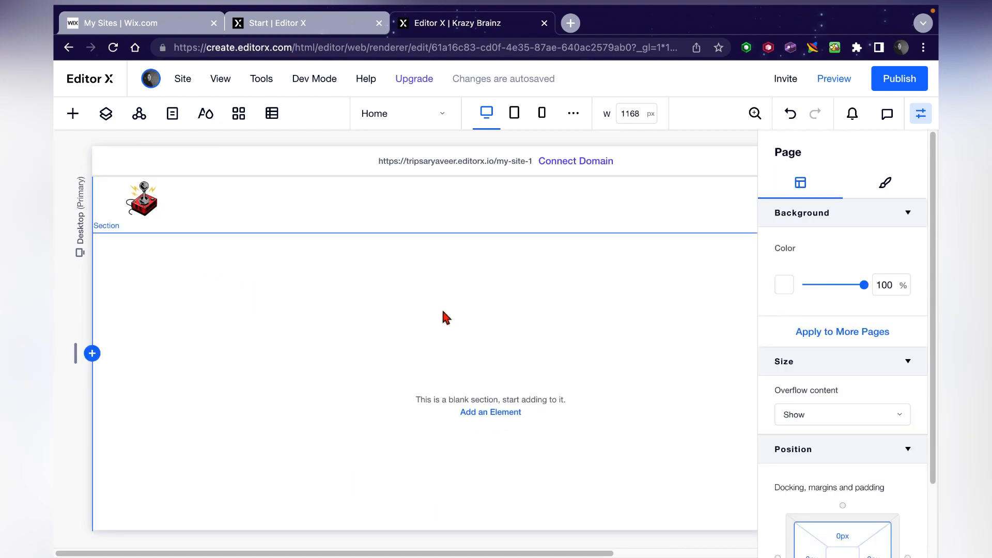
Add a Title text element to the blank section below the header.
click(504, 413)
scroll(371, 341, up, 2)
scroll(371, 341, down, 2)
scroll(356, 326, up, 2)
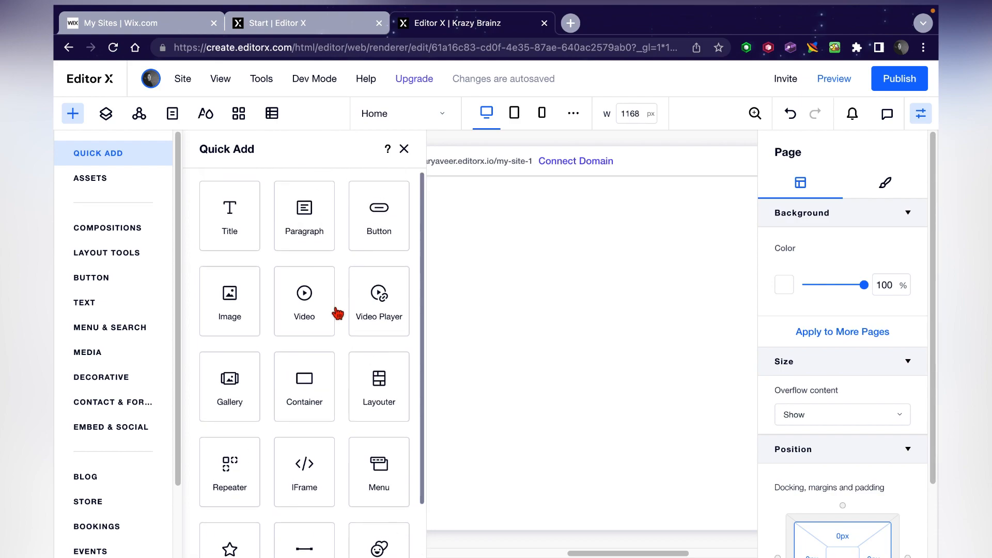
click(231, 235)
click(436, 342)
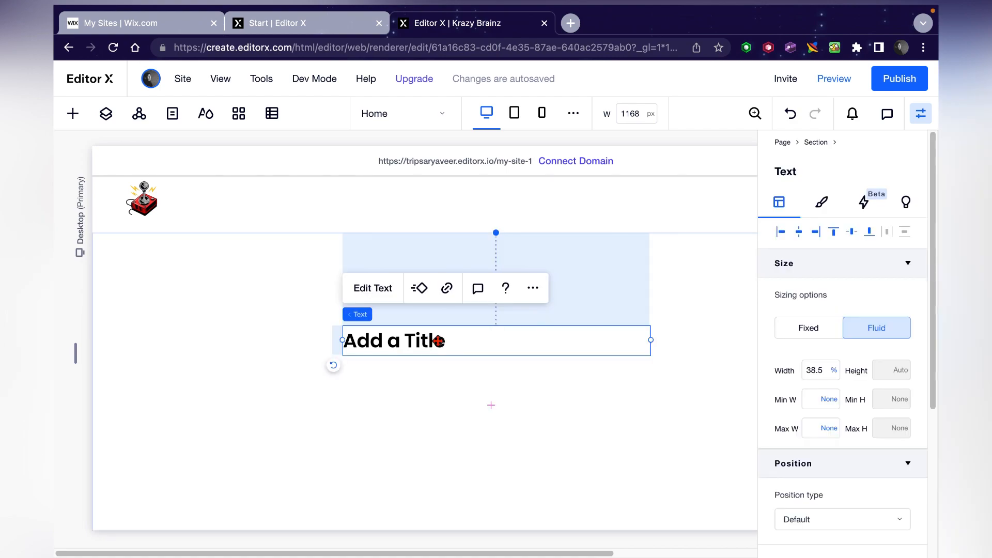
Apply the Heading 1 theme to the "Add a Title" text.
double_click(423, 341)
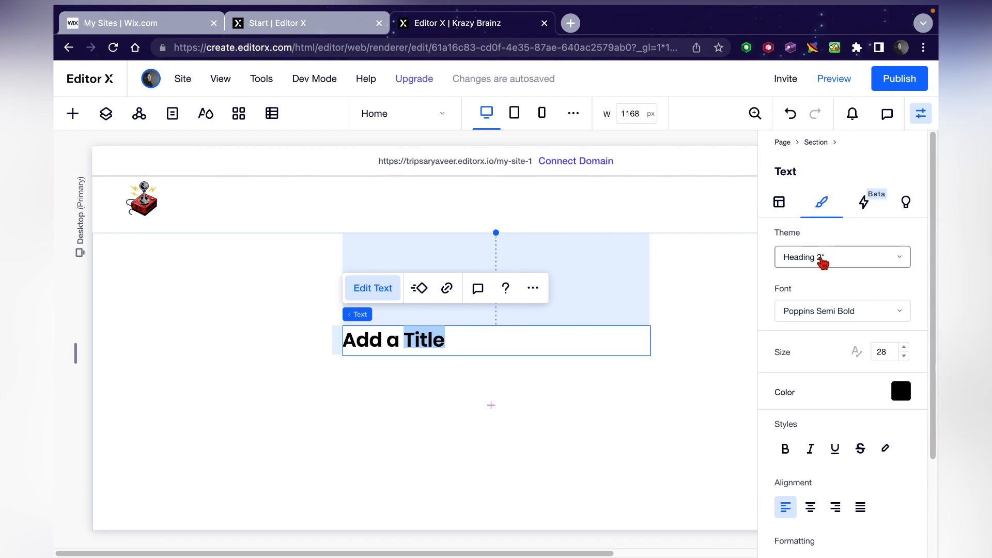
click(799, 258)
scroll(819, 468, down, 2)
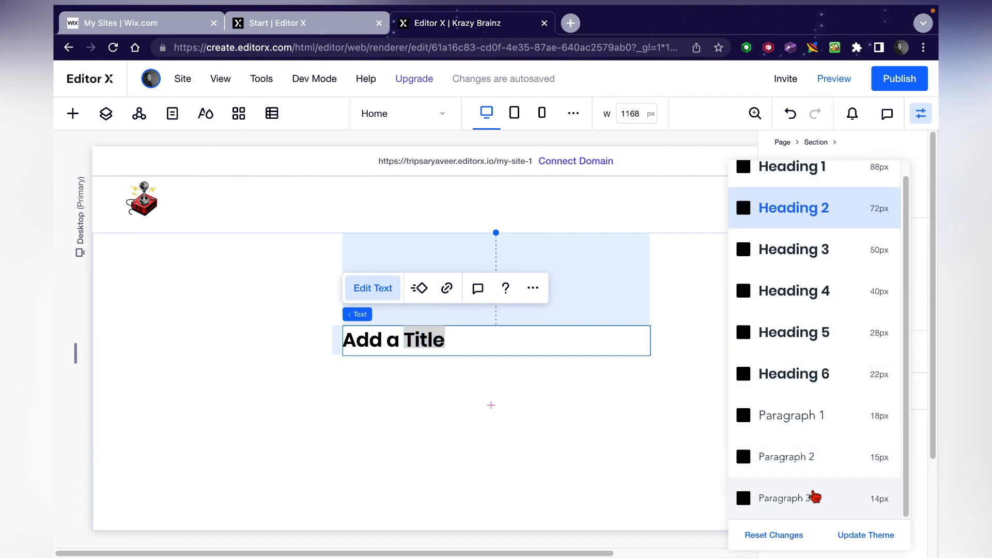
click(789, 176)
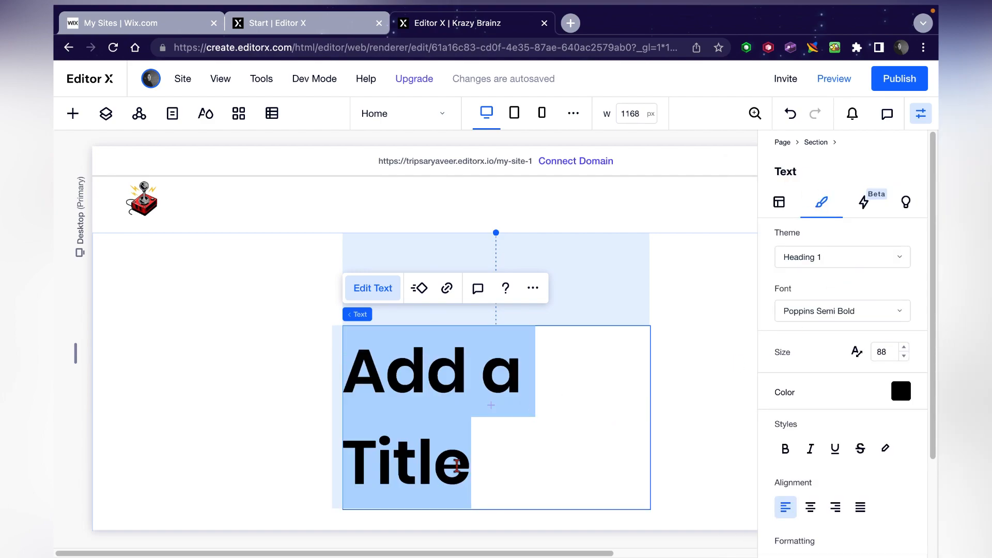
Browse the font list, change the title's font to Oswald Medium, and deselect the text.
click(826, 317)
scroll(811, 393, down, 5)
scroll(807, 407, up, 4)
scroll(806, 406, down, 10)
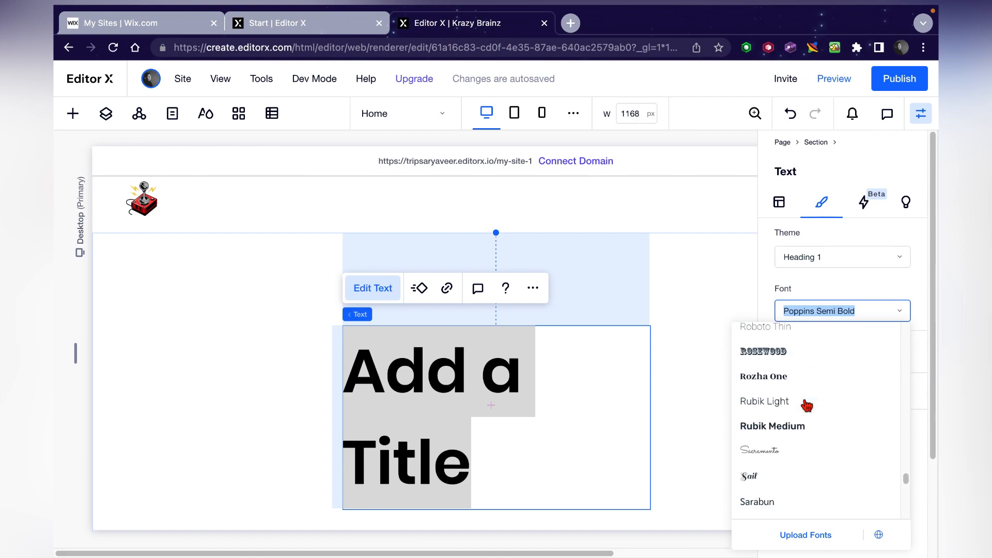
scroll(806, 406, down, 10)
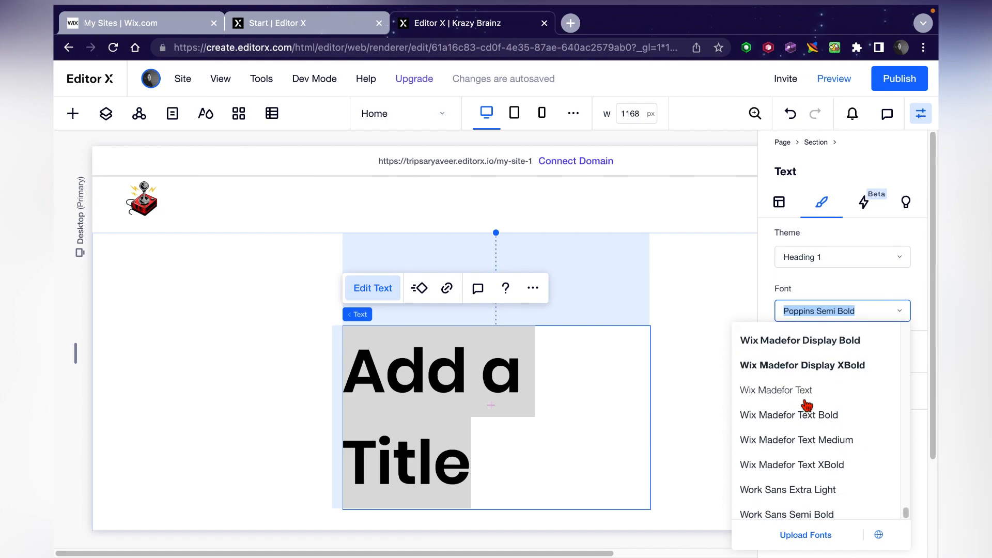
scroll(807, 406, up, 12)
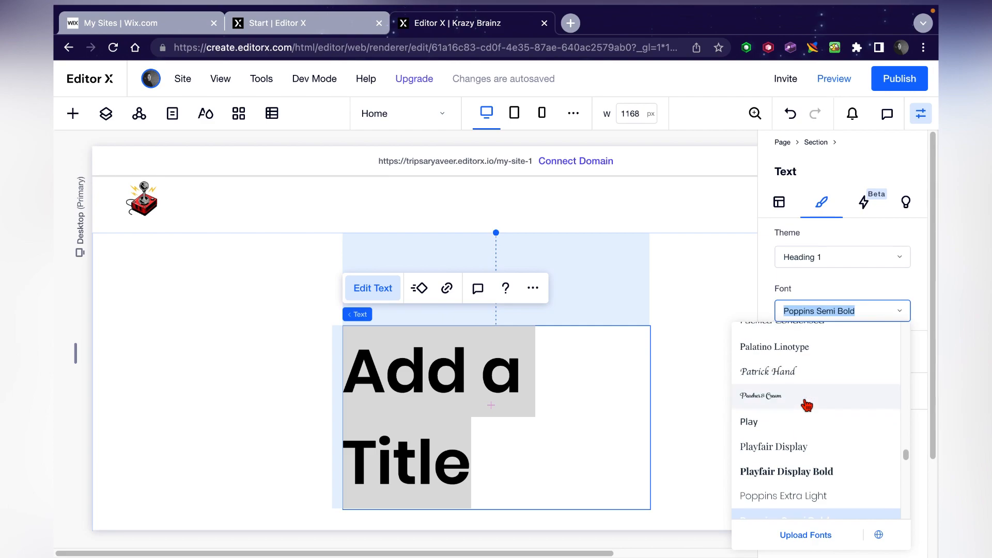
scroll(806, 405, down, 8)
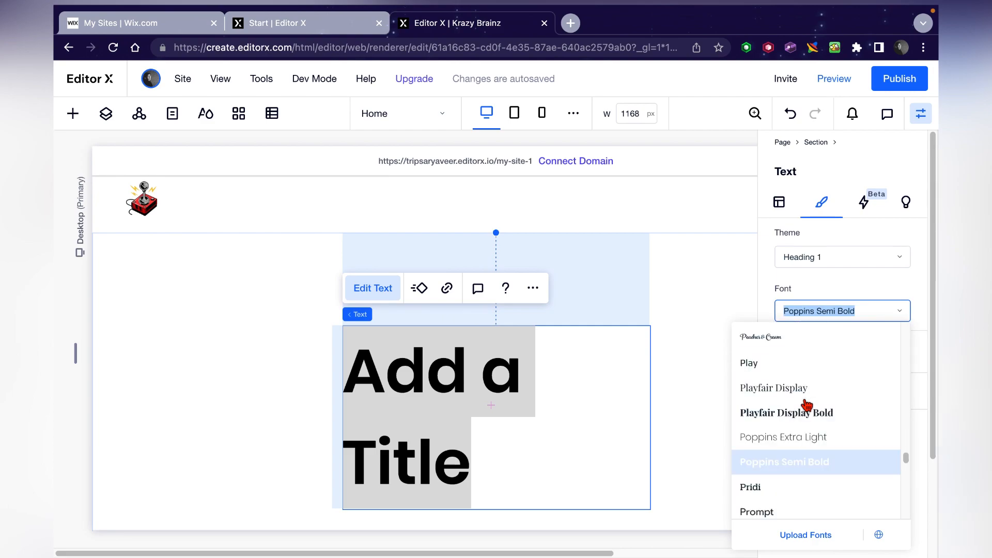
scroll(804, 405, up, 4)
click(801, 403)
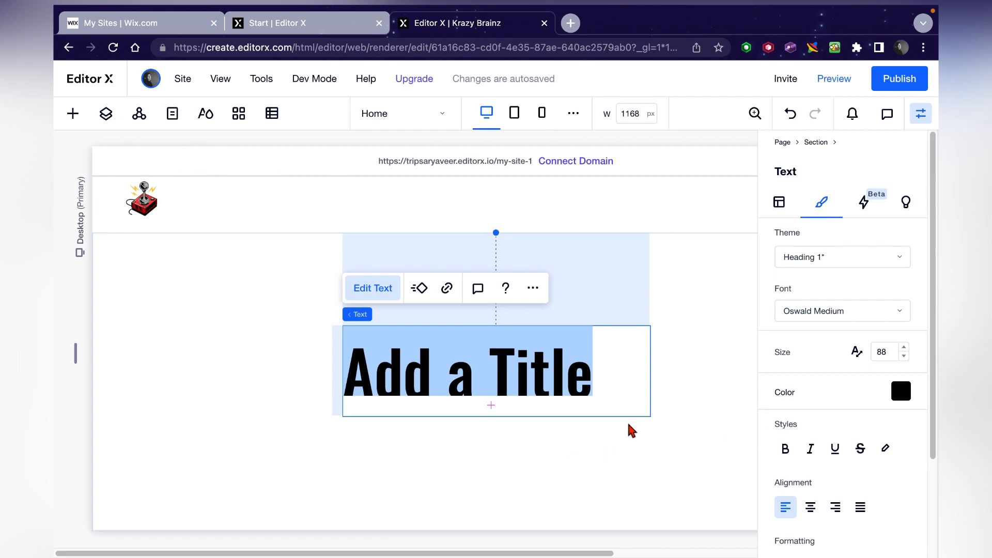
click(587, 331)
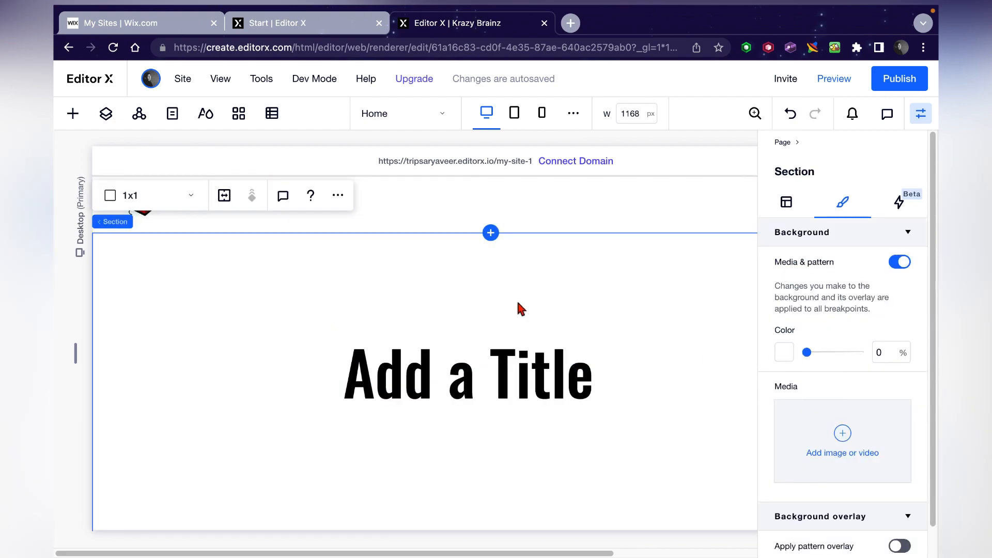
Reselect the title text and increase its font size to 92.
click(515, 363)
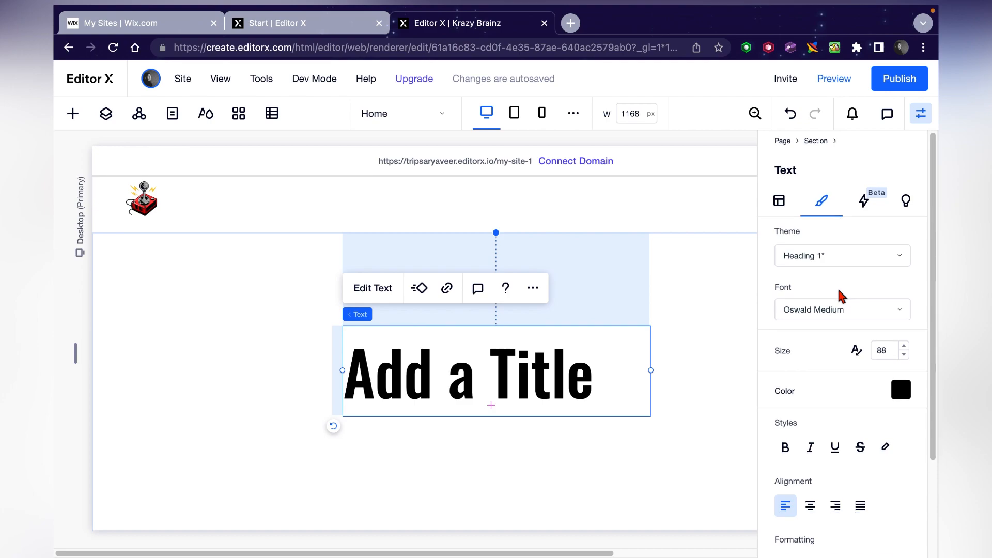
scroll(840, 293, down, 1)
click(904, 321)
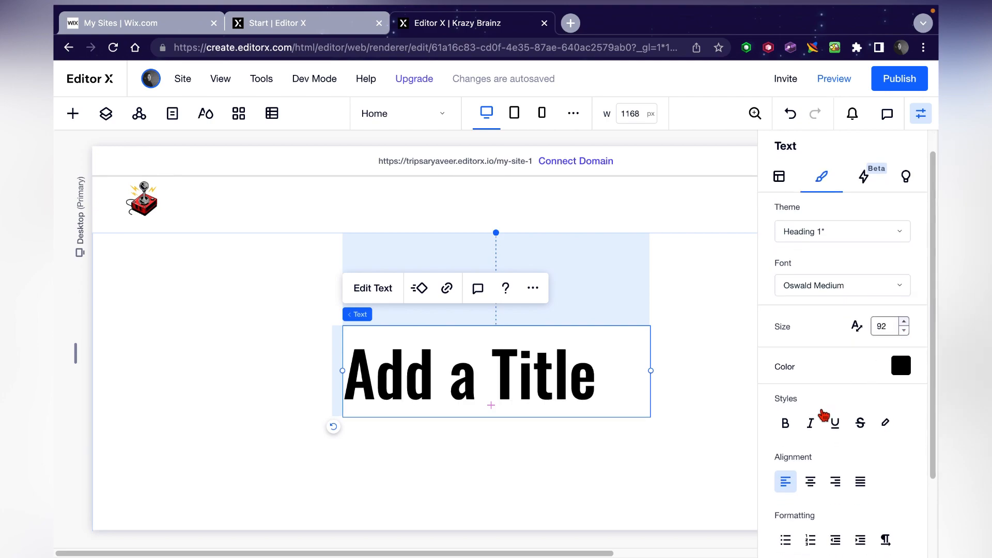
Try the bold, italic, underline and strikethrough styles on the title, switching each one off again.
click(796, 426)
click(797, 428)
click(789, 426)
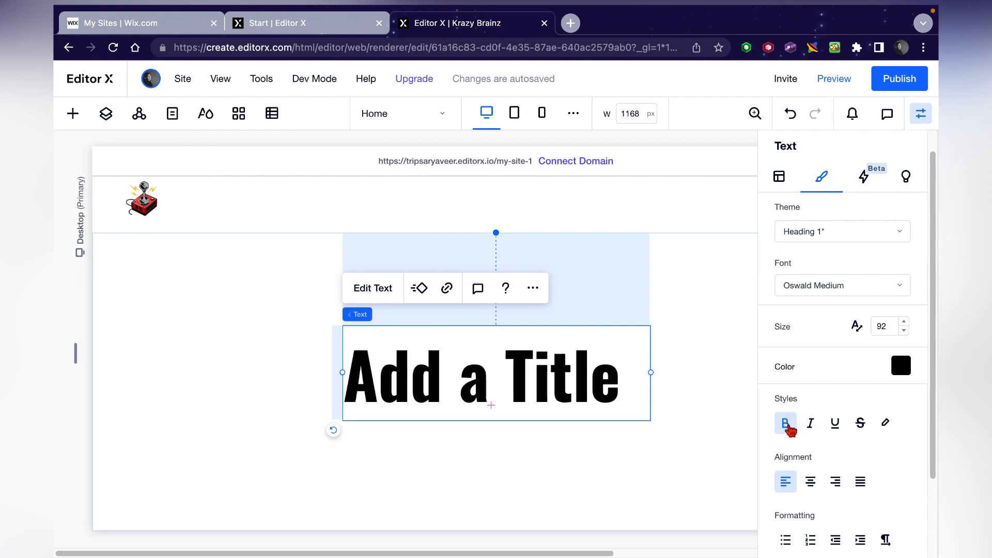
click(787, 427)
click(811, 424)
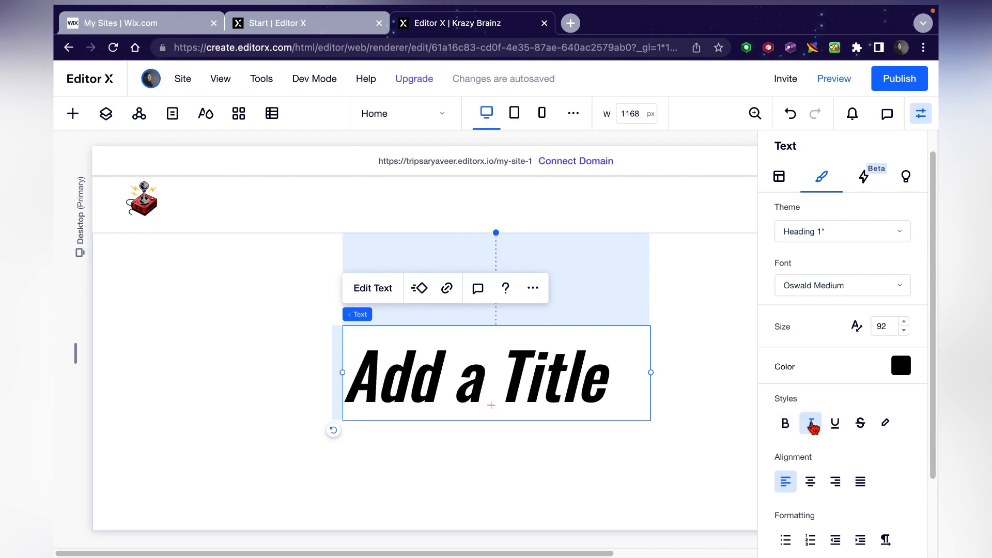
click(813, 427)
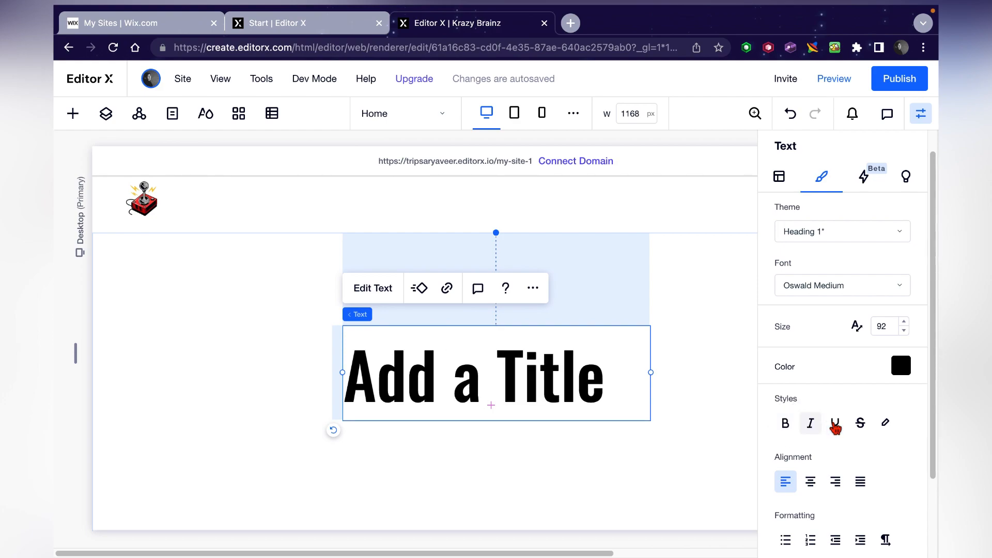
click(837, 426)
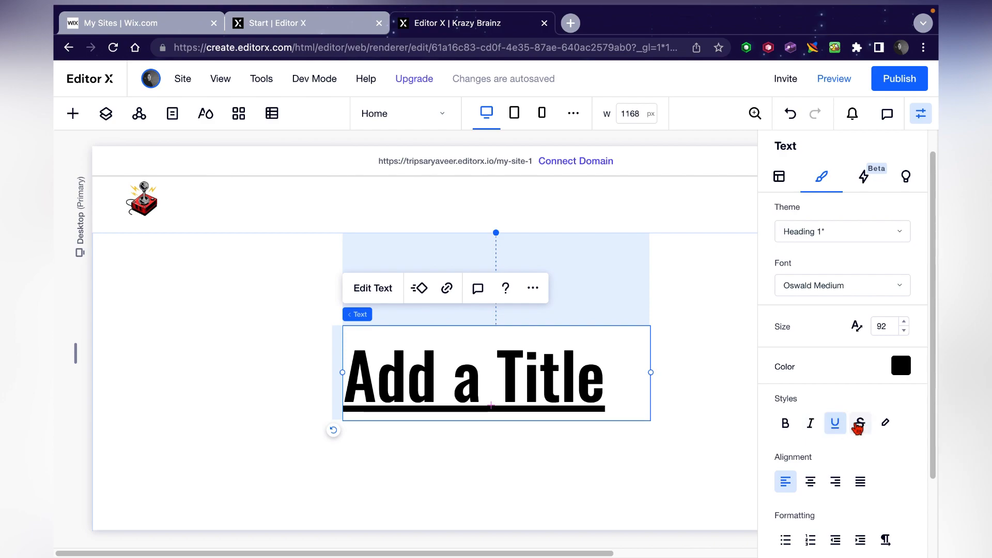
click(860, 425)
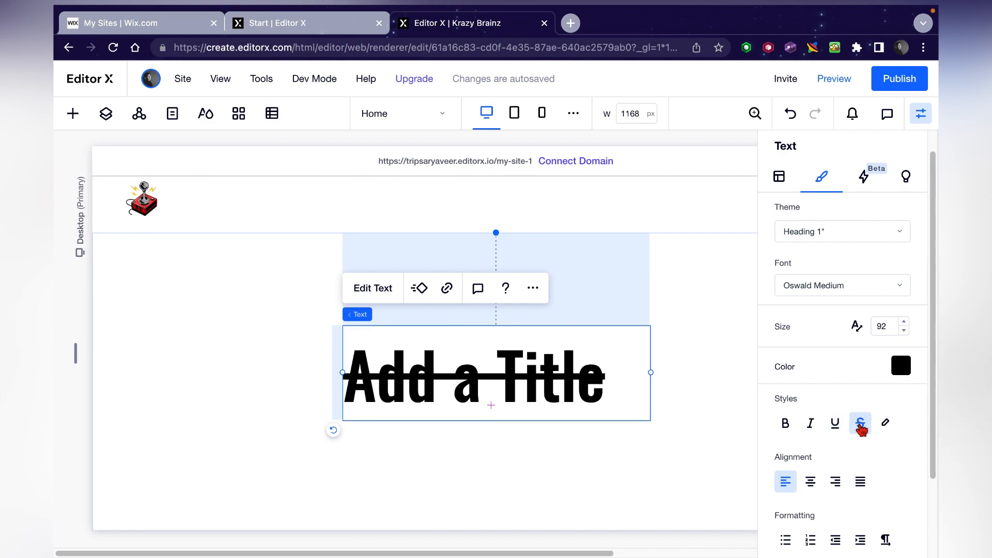
click(861, 424)
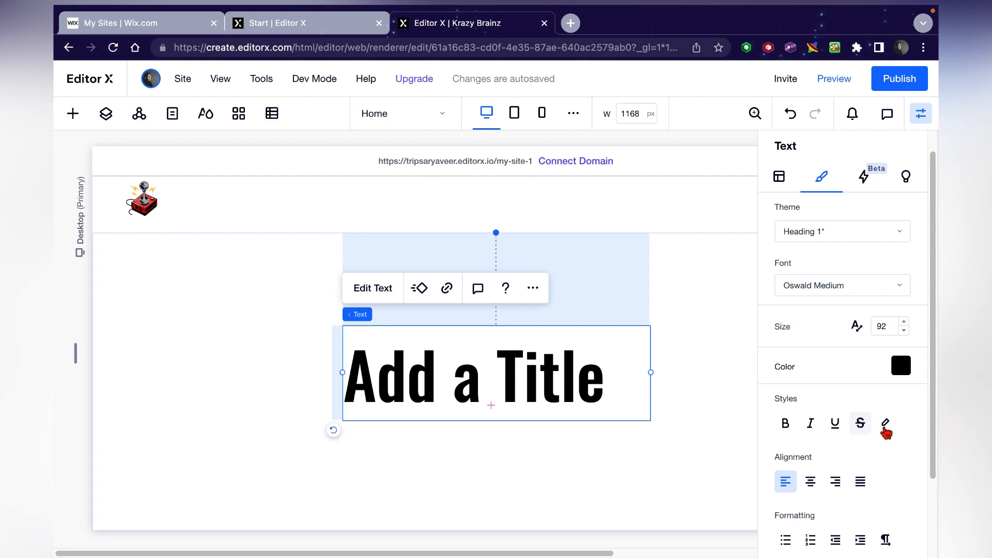
Give the title a black highlight and set its text color to white (#FFFFFF).
click(886, 424)
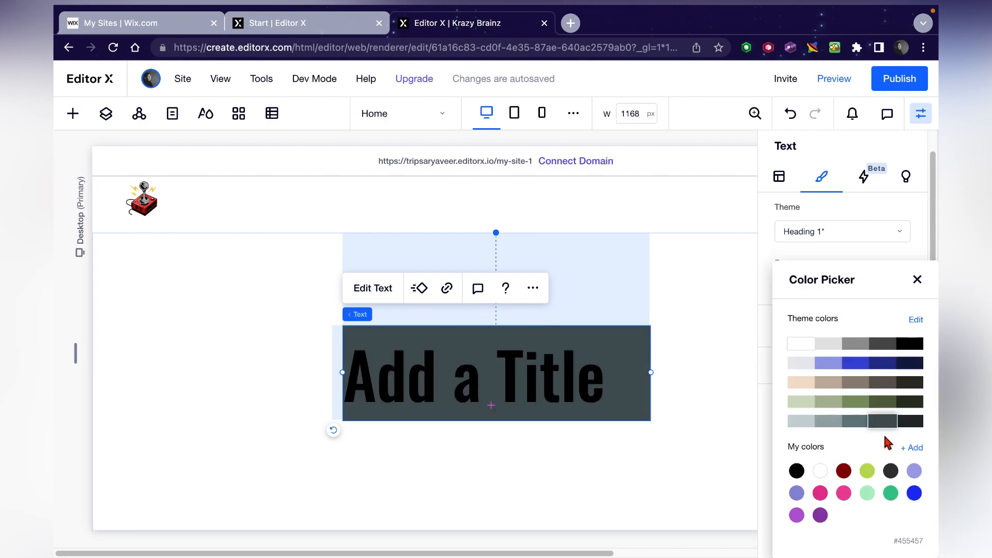
click(859, 364)
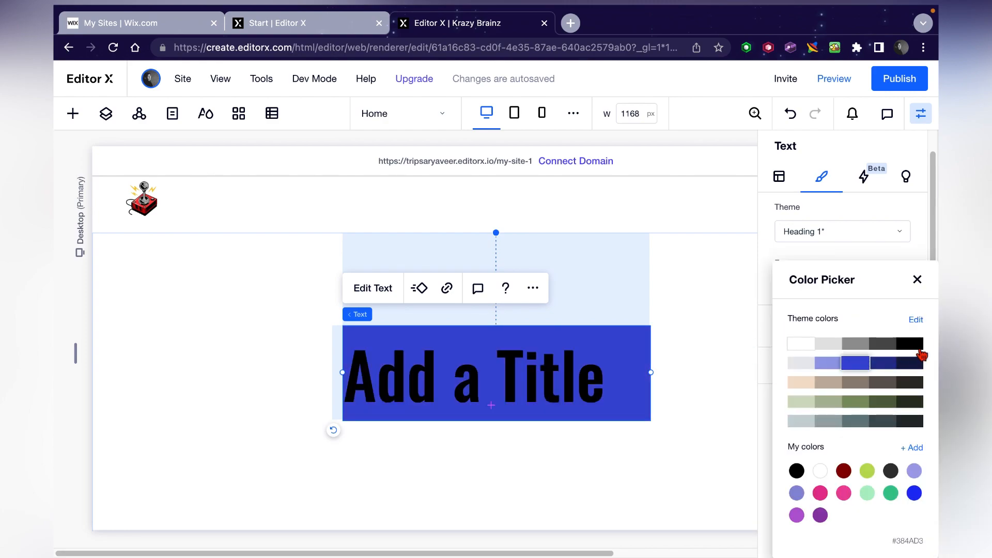
click(919, 282)
click(902, 368)
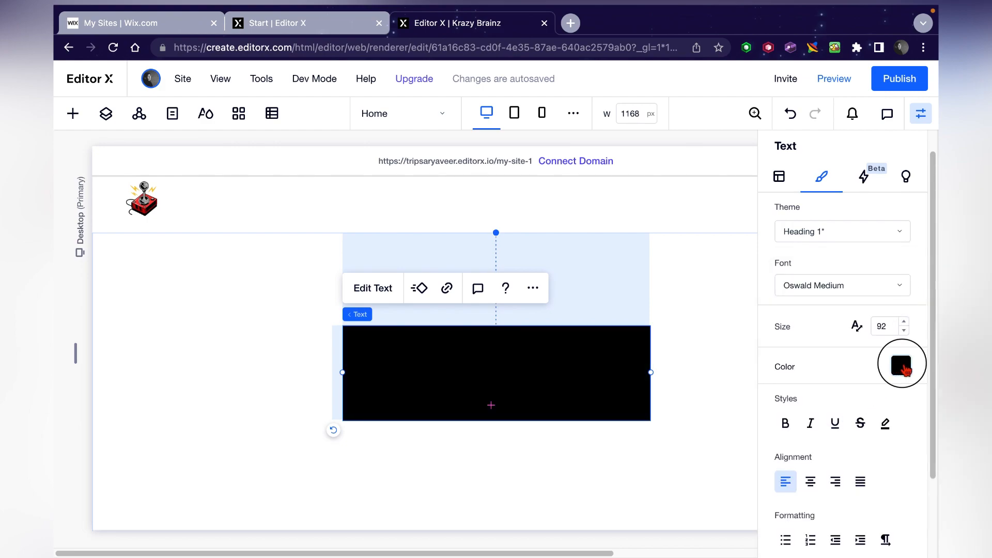
click(800, 345)
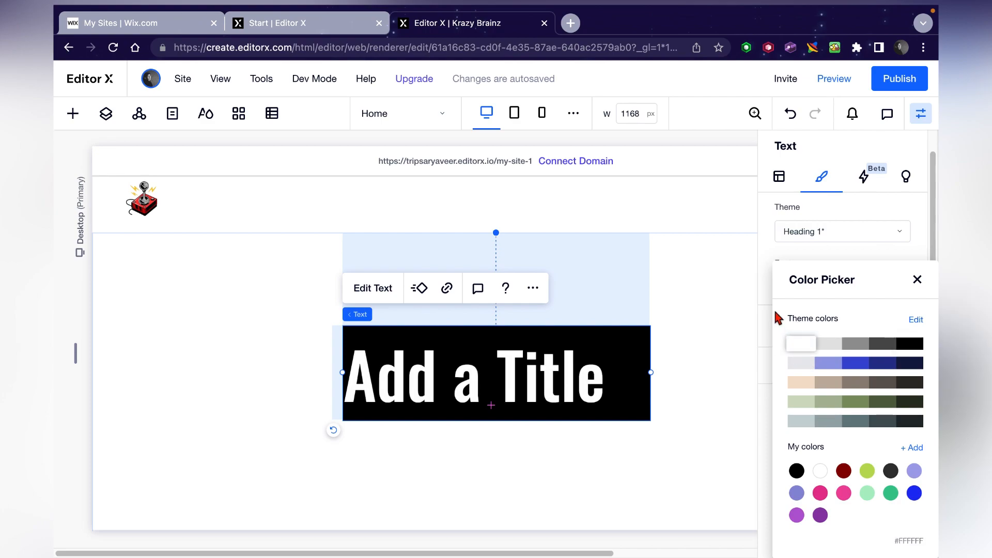
click(766, 293)
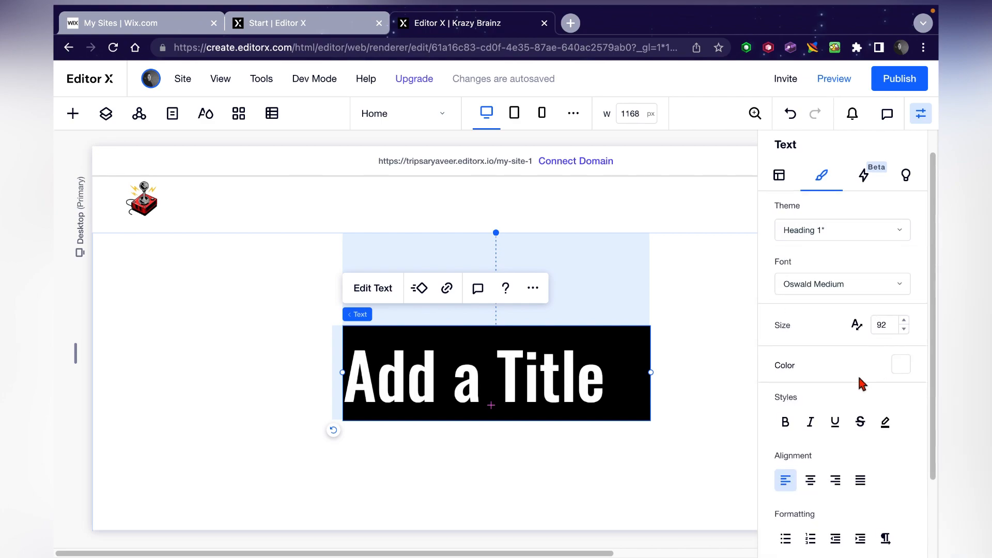
Try the center, right and justified alignments on the title and return it to left alignment.
scroll(812, 421, down, 3)
click(810, 381)
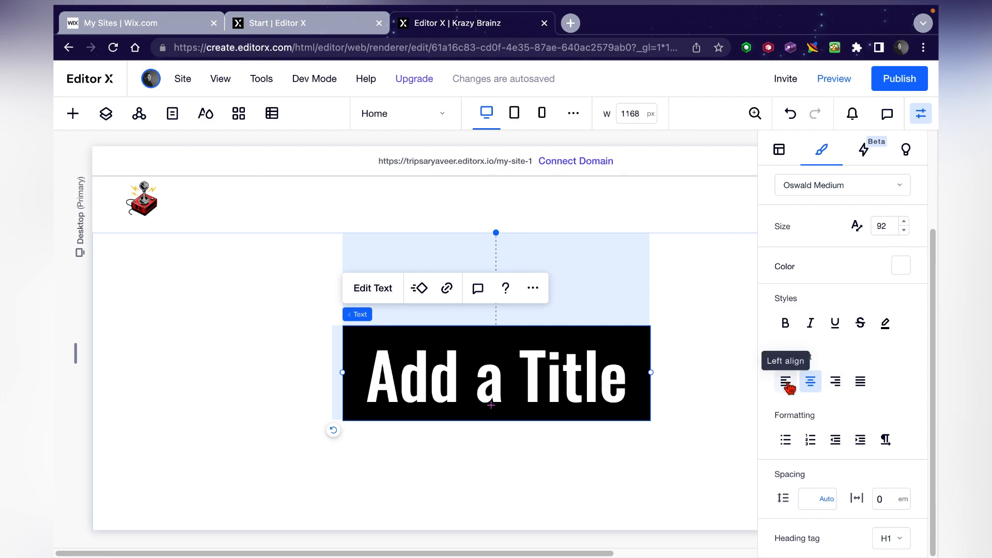
click(787, 383)
click(812, 383)
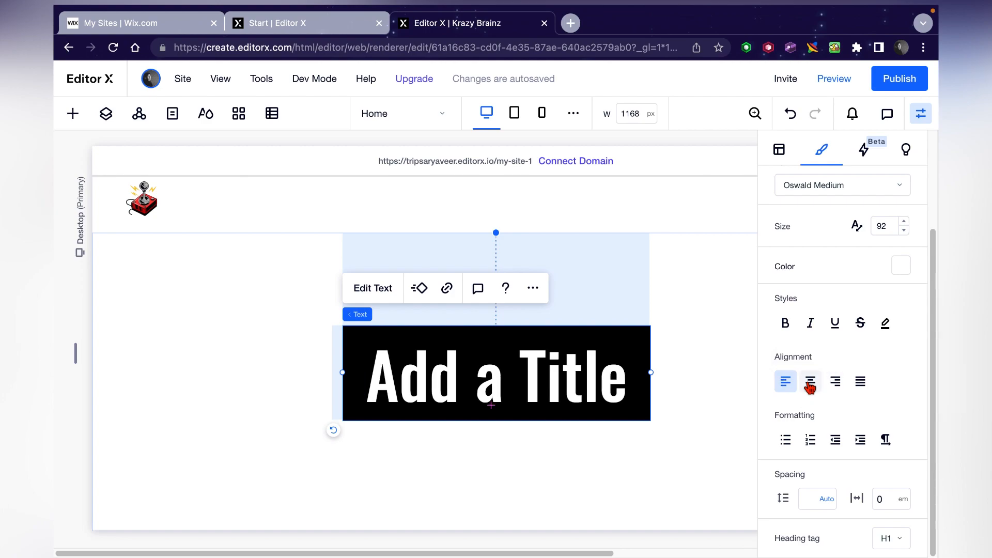
click(840, 386)
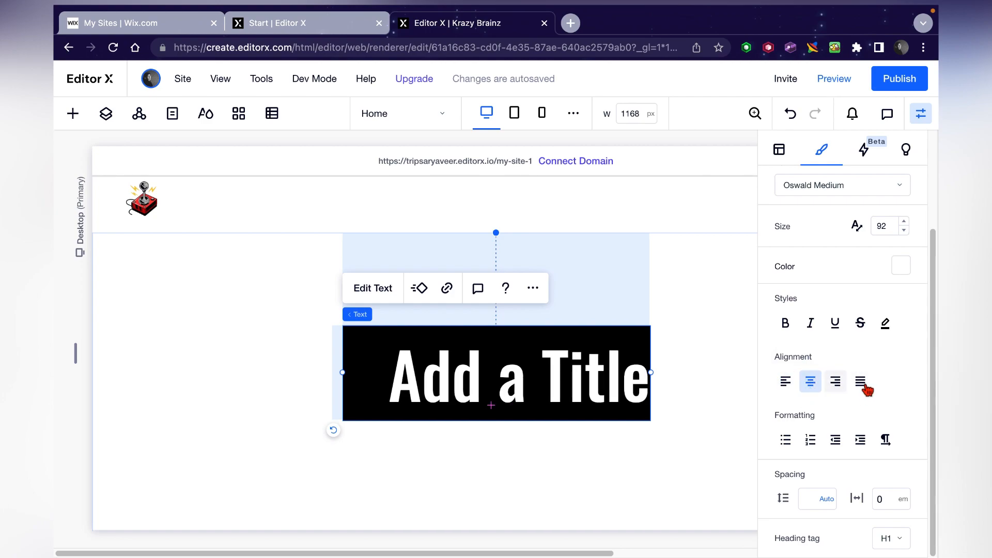
click(863, 387)
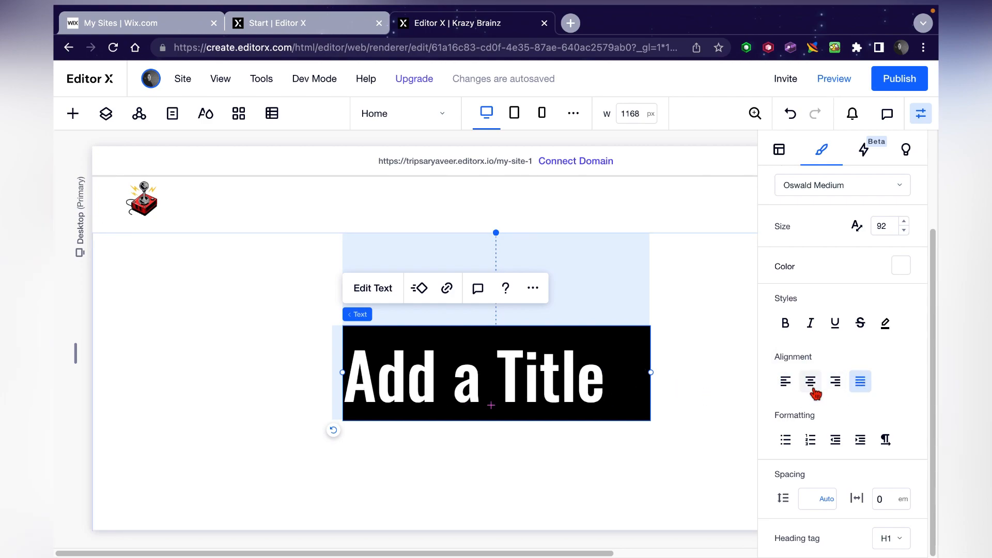
click(786, 384)
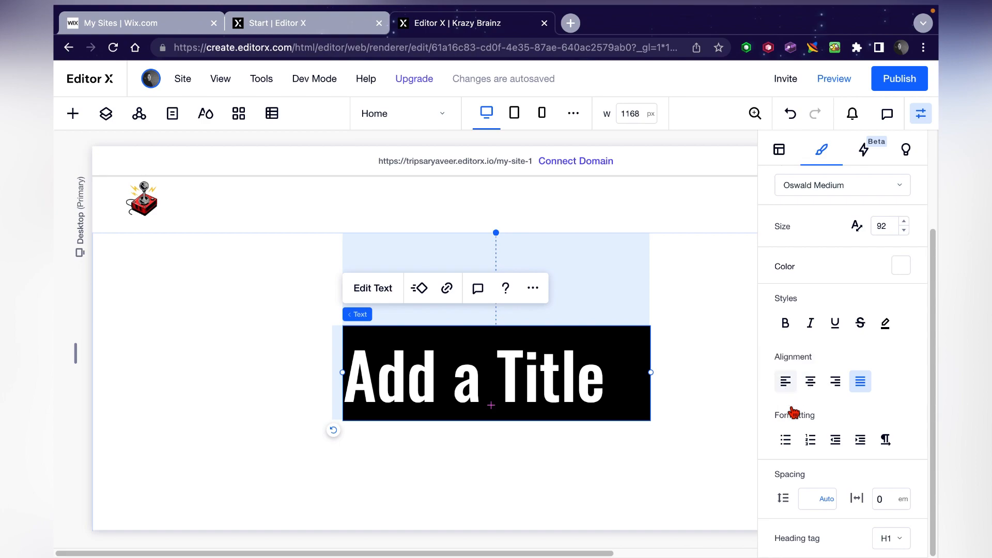
Try bulleted and numbered list formatting on the title, and remove the list by decreasing the indent.
click(786, 441)
click(810, 440)
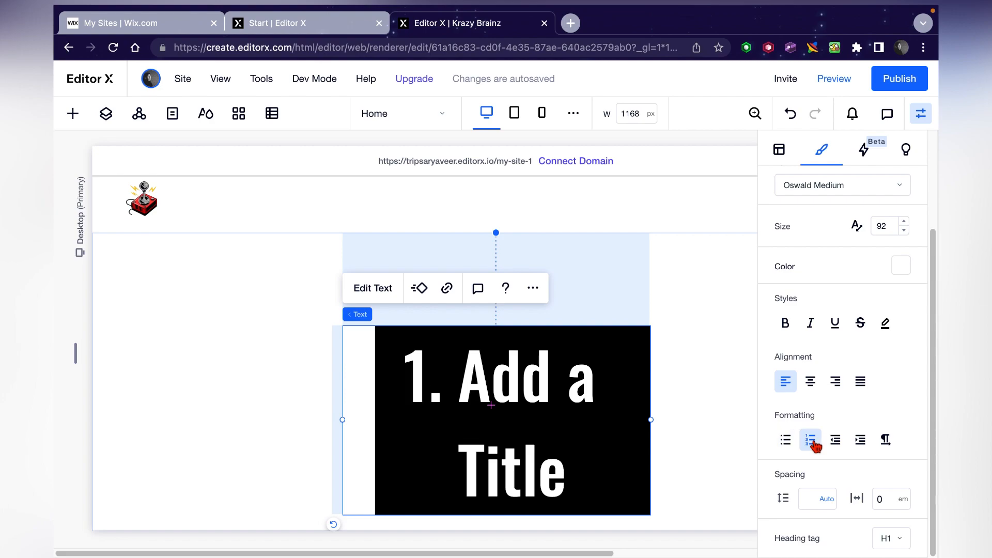
click(837, 443)
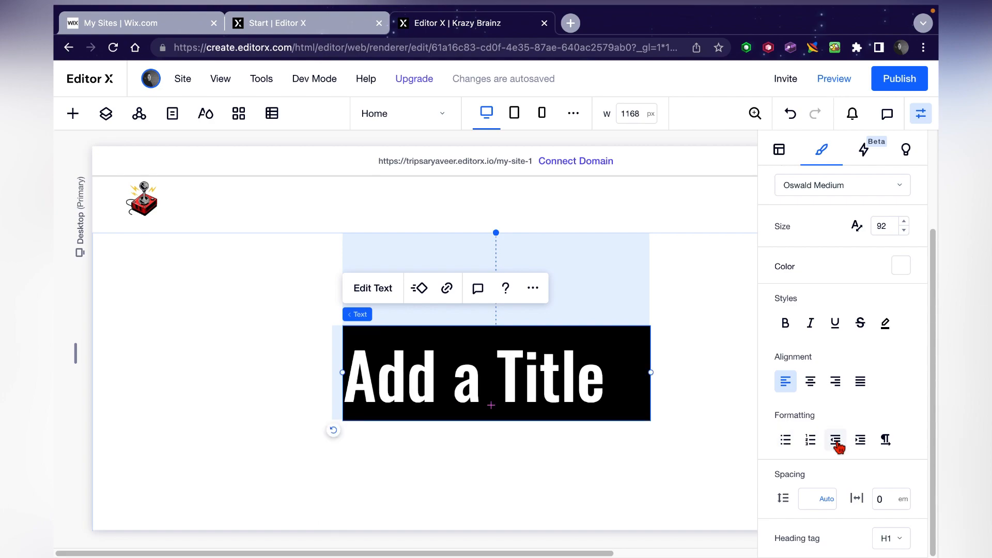
Increase the title's indent and try out the reversed text direction and bulleted list formatting.
click(860, 439)
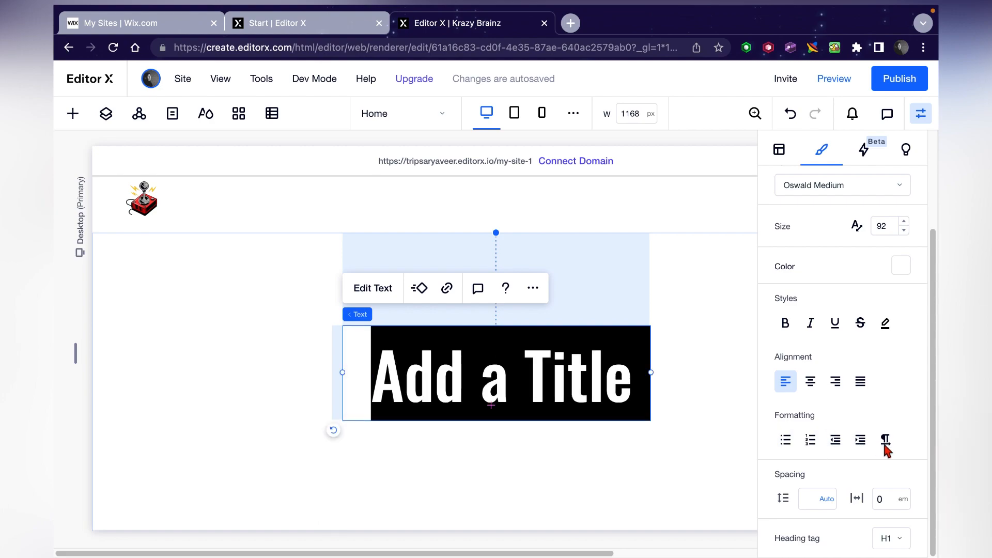
click(892, 449)
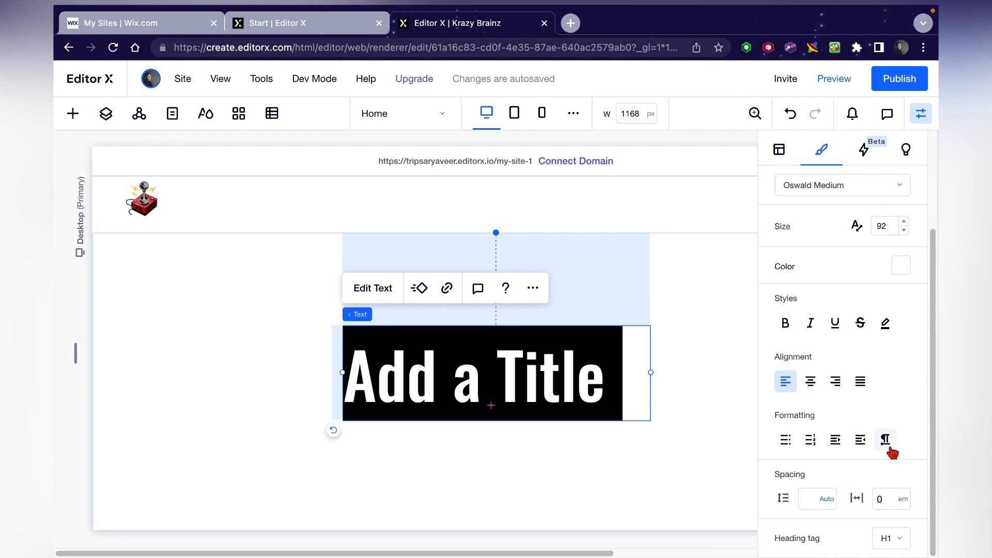
click(890, 449)
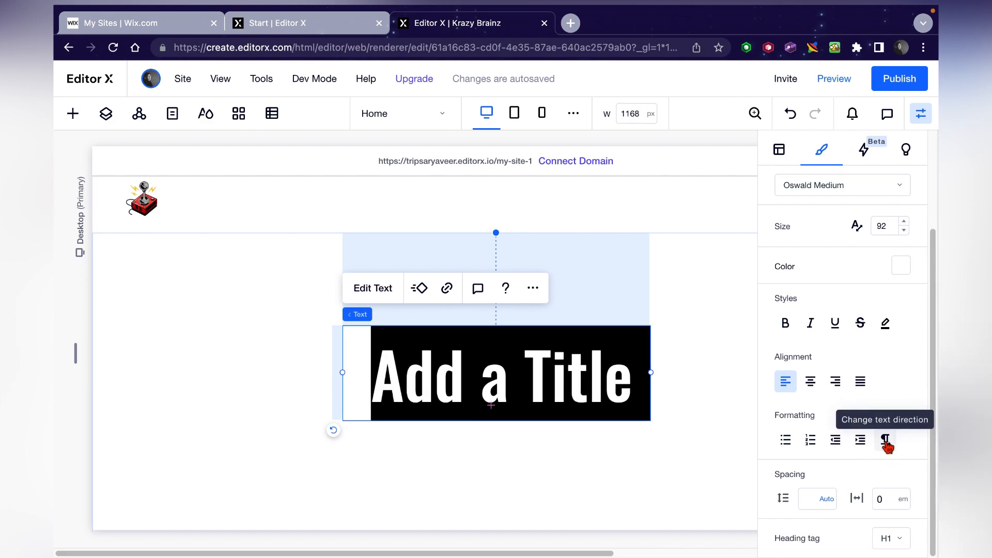
click(791, 439)
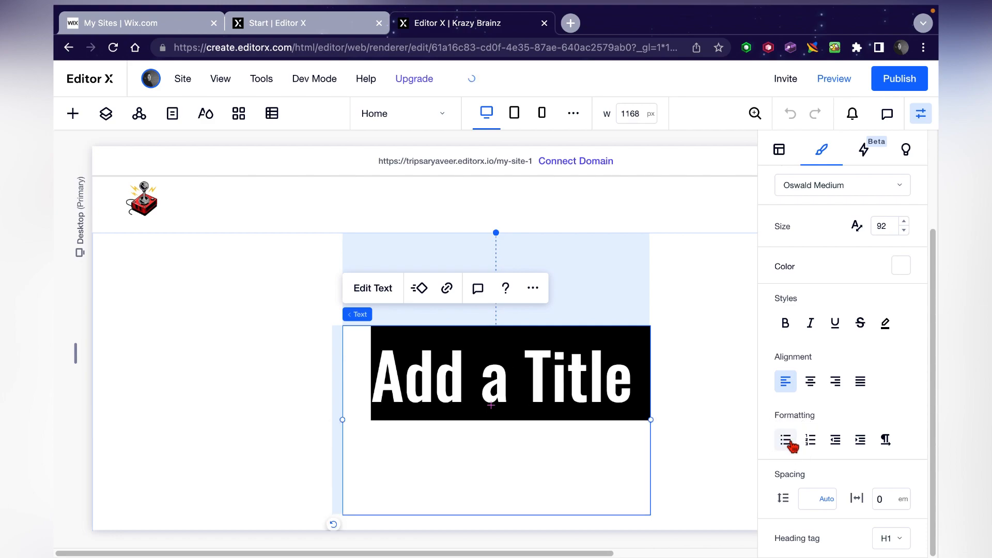
Toggle the title's bulleted list formatting off and set its character spacing to 1 em.
click(786, 440)
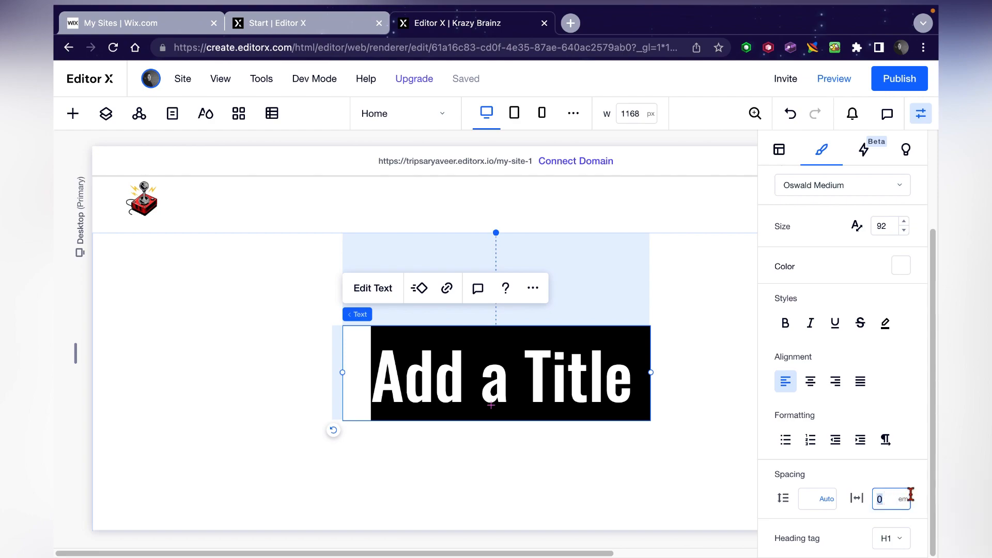
click(886, 501)
text(1)
key(BackSpace)
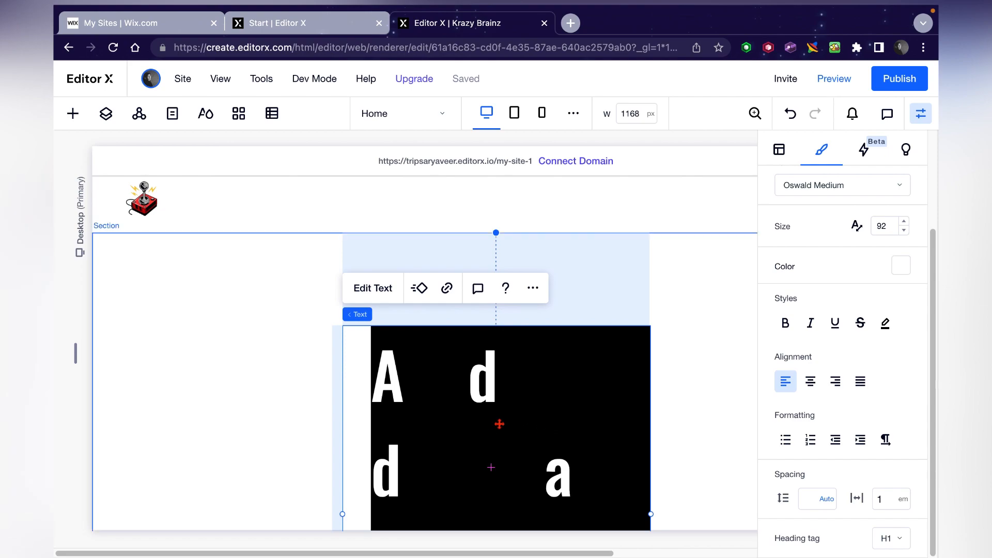
scroll(552, 415, down, 2)
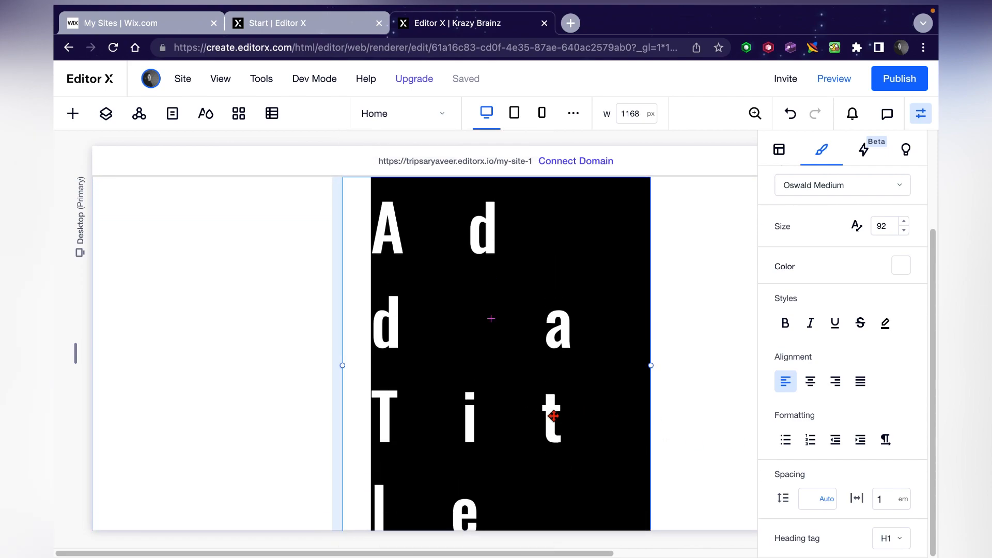
Try a custom line spacing of 1.4 em on the title and return it to Auto.
click(887, 500)
click(826, 500)
click(846, 525)
click(831, 508)
click(833, 481)
click(827, 505)
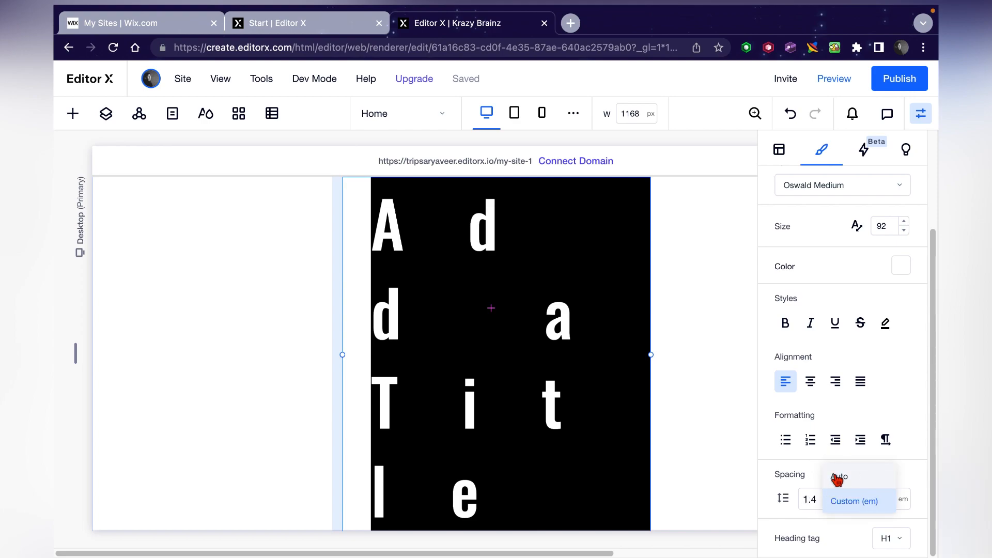
click(837, 478)
Undo the title's line spacing and character spacing changes.
key(super+z)
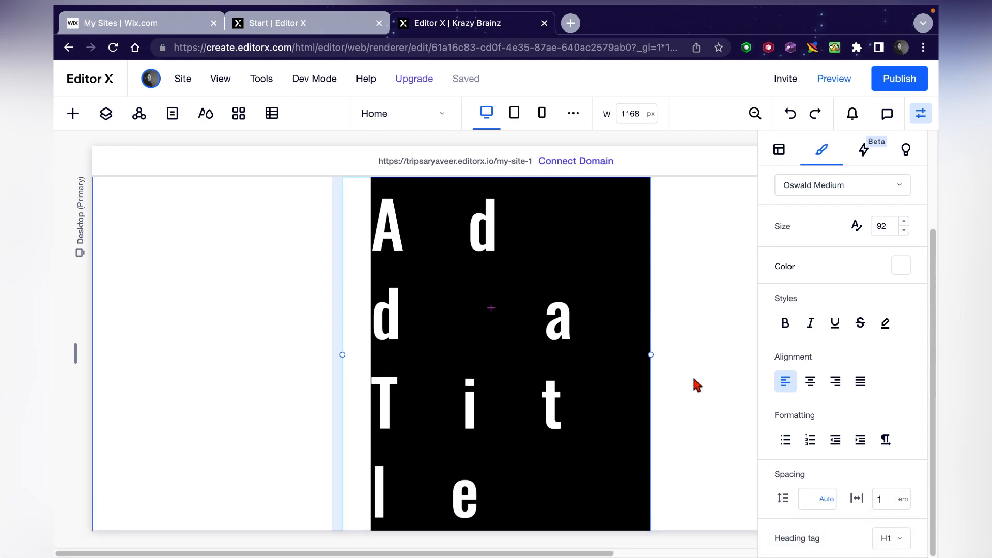
key(super+shift+z)
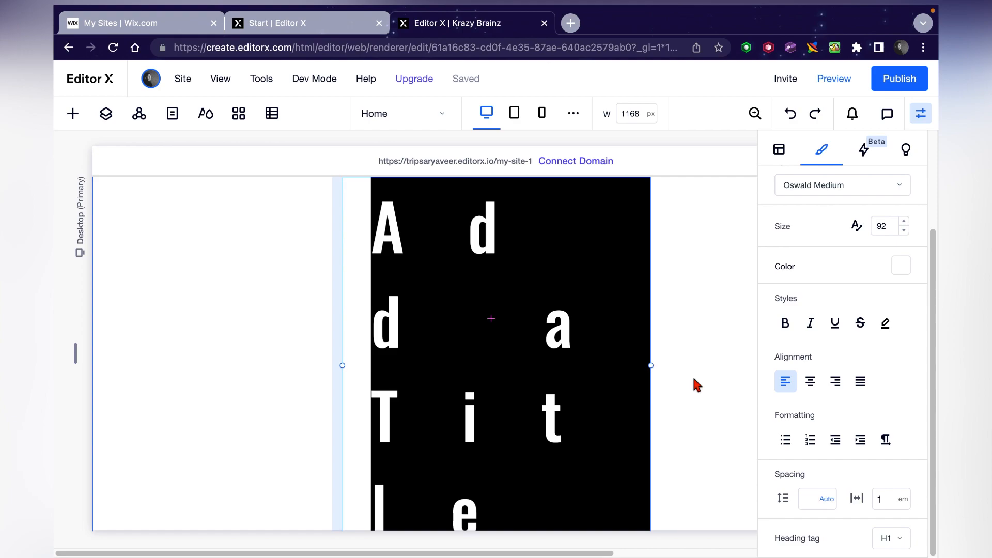
key(super+z)
click(638, 350)
click(615, 283)
scroll(853, 381, down, 3)
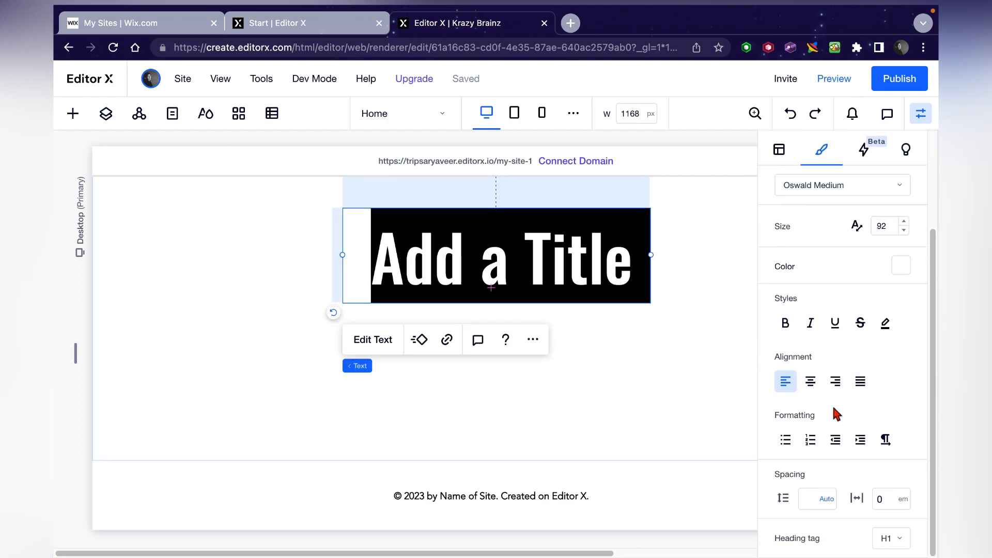
Try Fixed sizing for the title, return it to Fluid, and center the title horizontally in its section.
scroll(847, 412, up, 4)
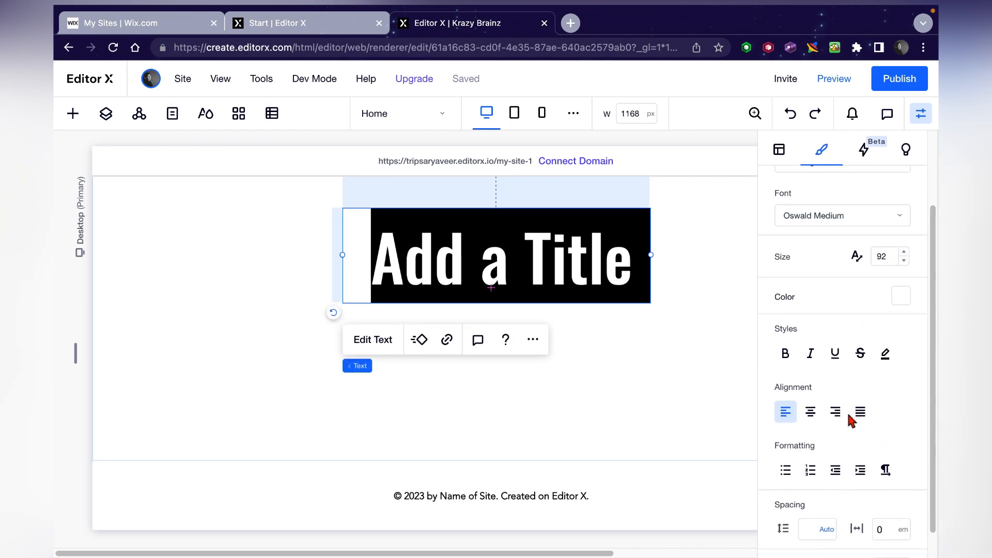
click(785, 207)
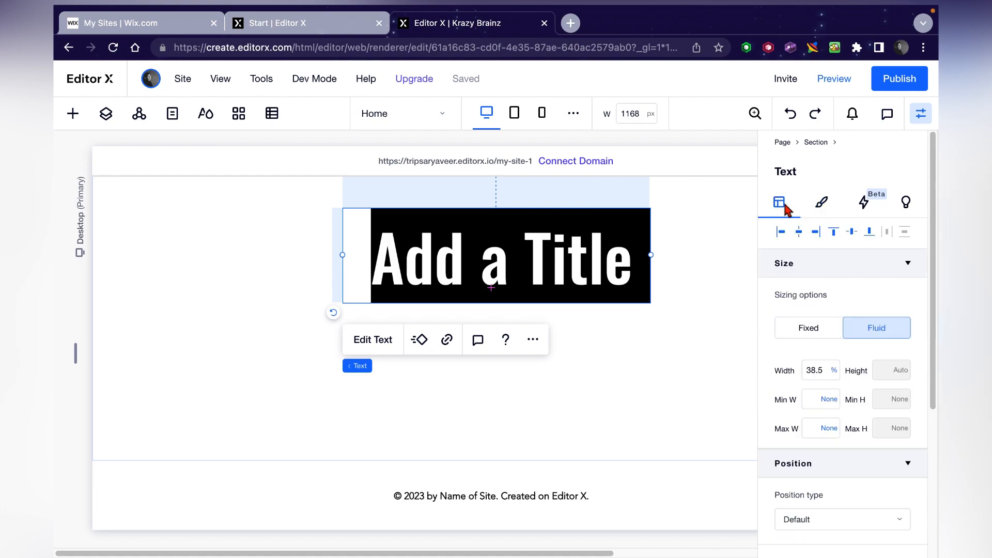
click(820, 338)
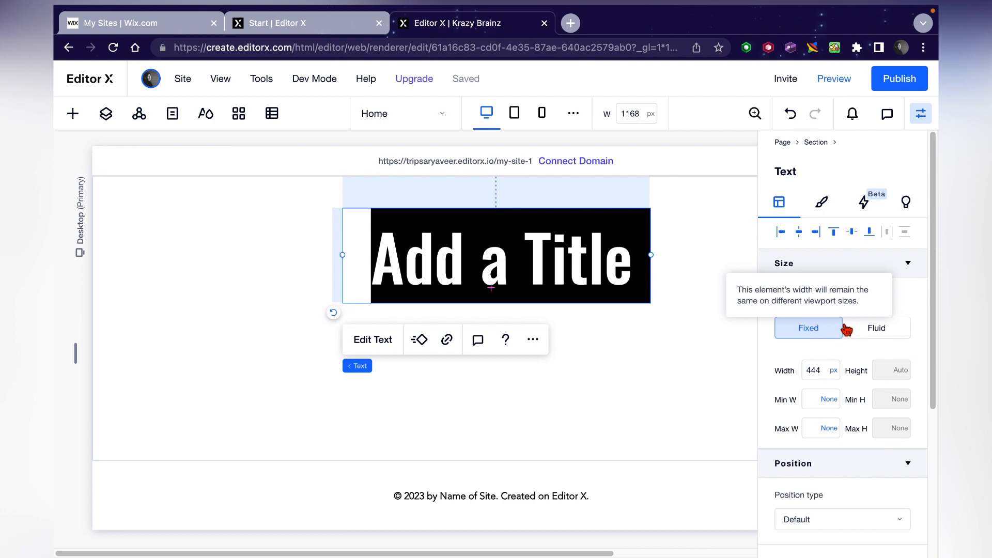
click(875, 328)
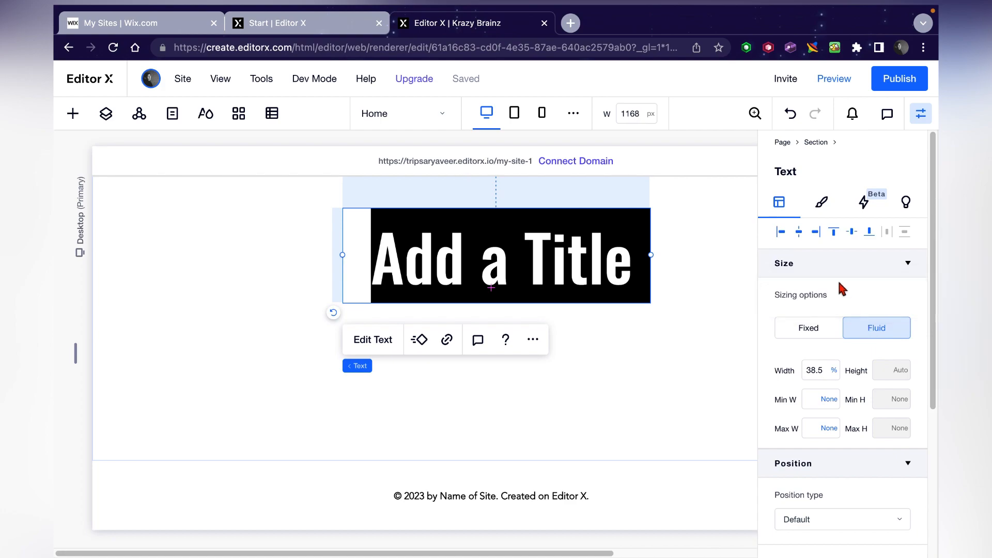
click(799, 238)
click(799, 237)
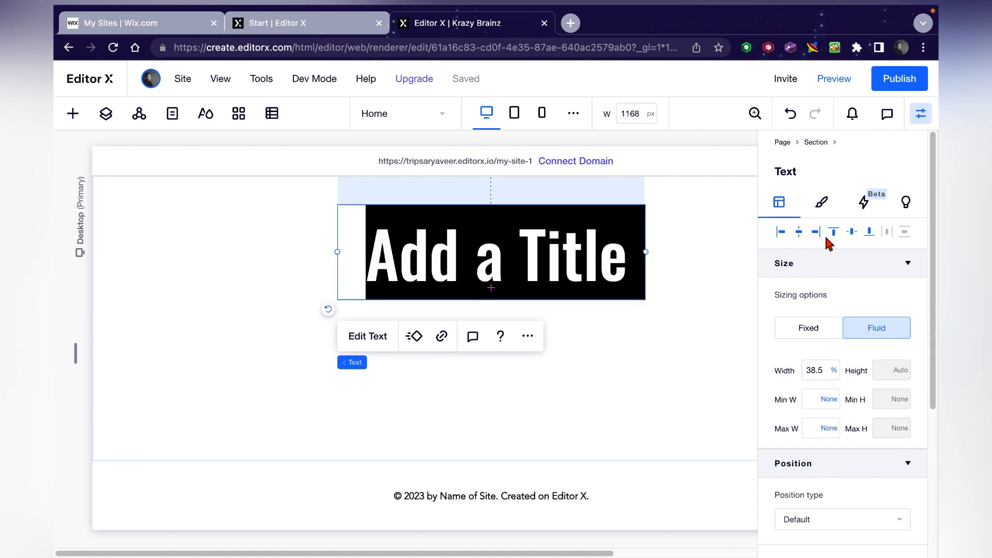
Try the Sticky and Pinned position types on the title and set the position type back to Default.
scroll(800, 369, down, 2)
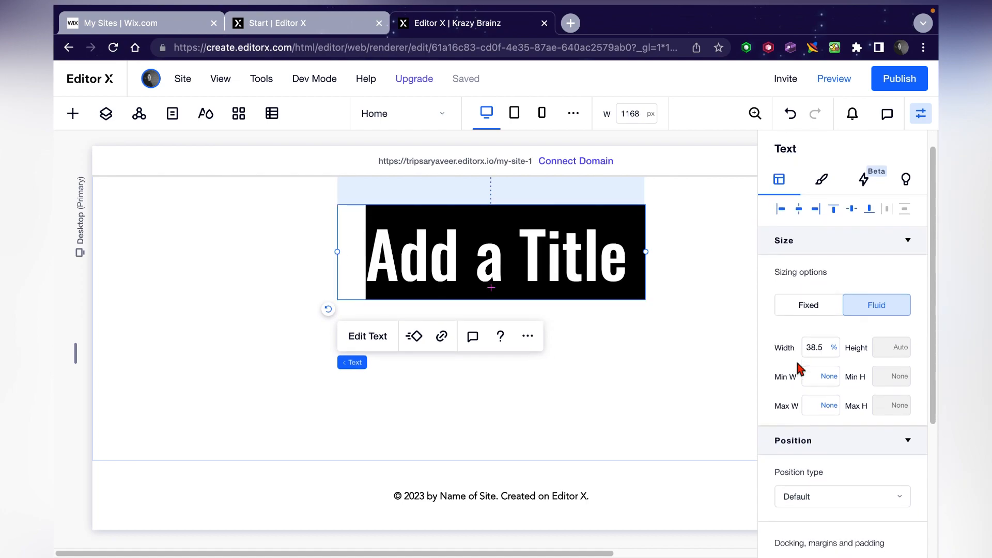
scroll(801, 369, down, 1)
click(815, 404)
click(814, 416)
click(816, 406)
click(802, 429)
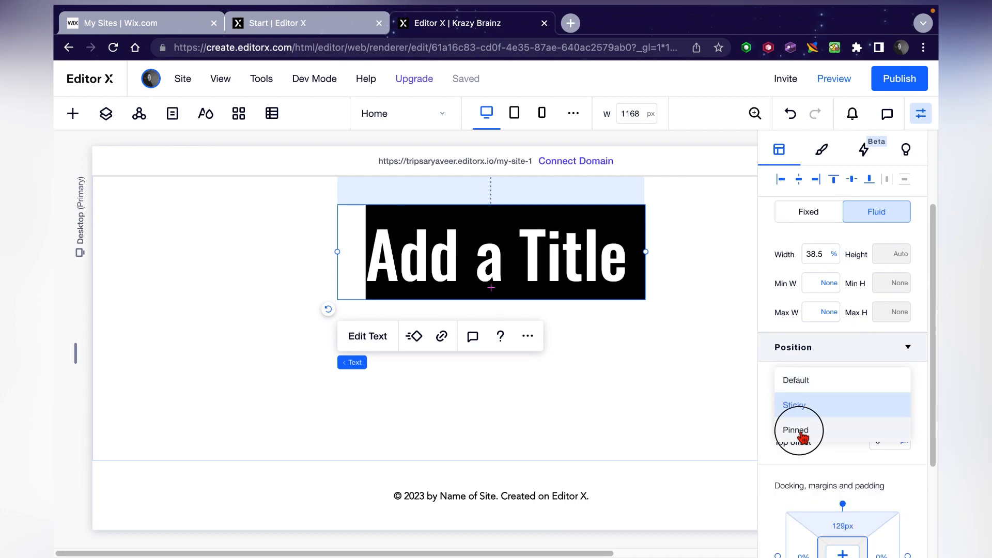
click(829, 409)
click(815, 377)
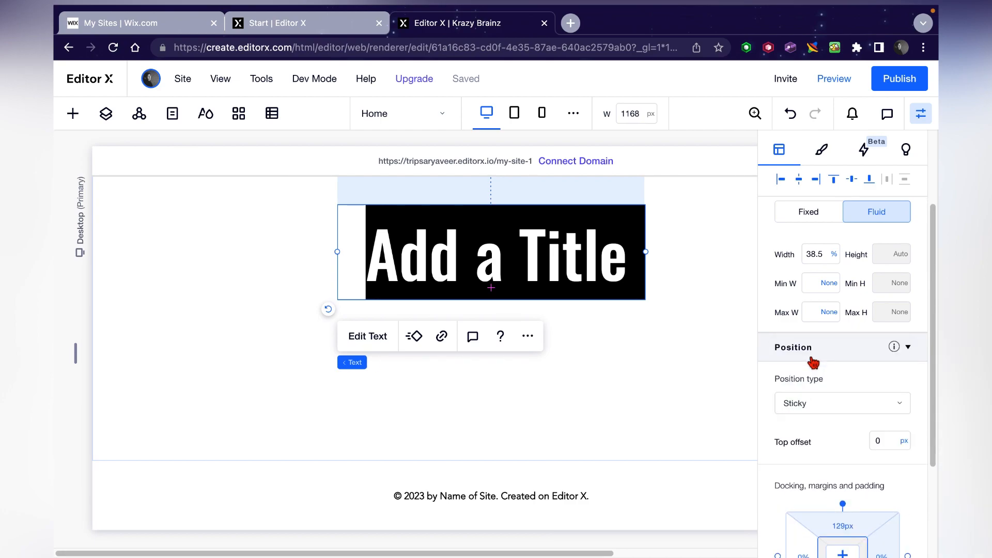
Try docking the title to the left, return it to the center, and expand its Adjust settings.
scroll(798, 419, down, 3)
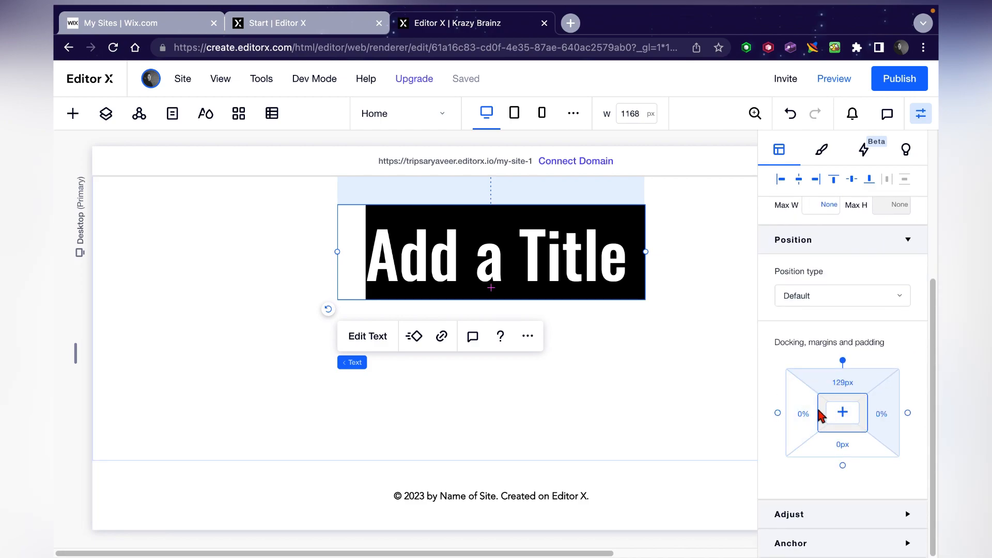
click(778, 413)
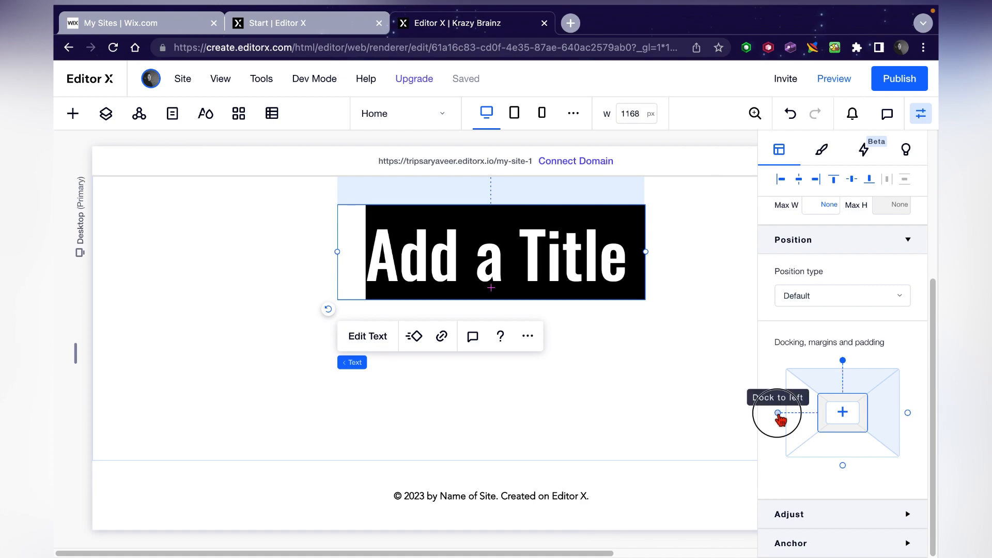
click(844, 412)
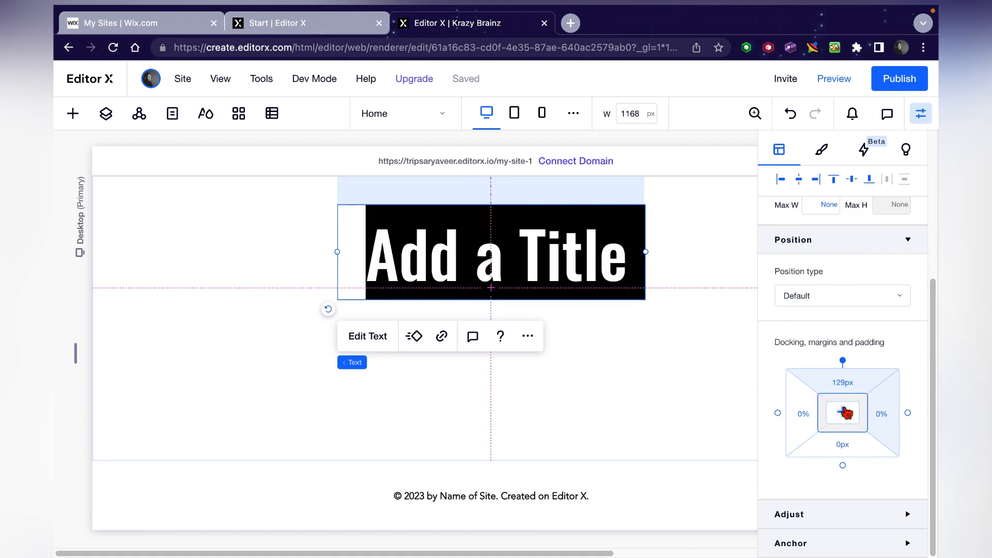
click(822, 514)
scroll(661, 419, up, 1)
Replace the title's text with "Krazy Brainz".
click(534, 307)
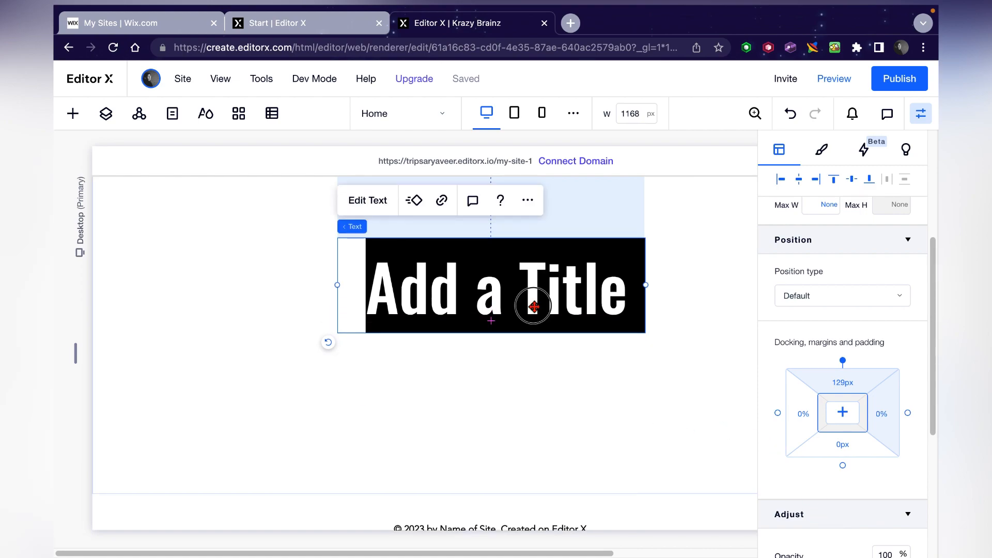
click(370, 201)
click(367, 205)
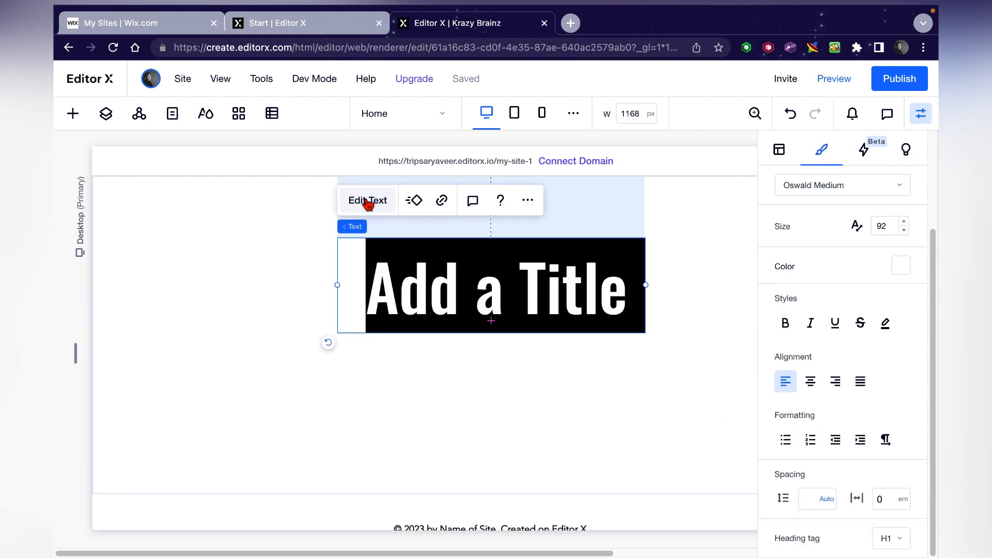
click(369, 203)
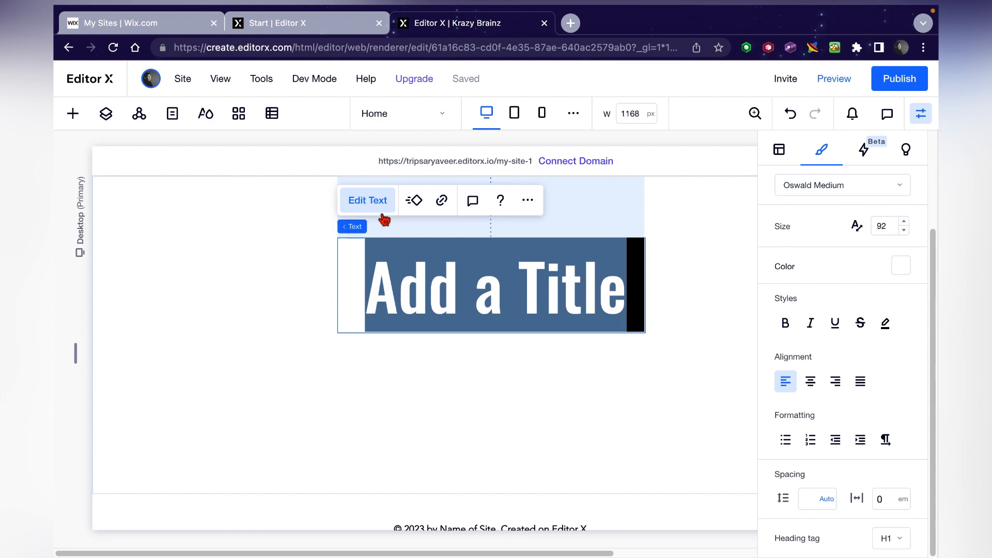
text(K)
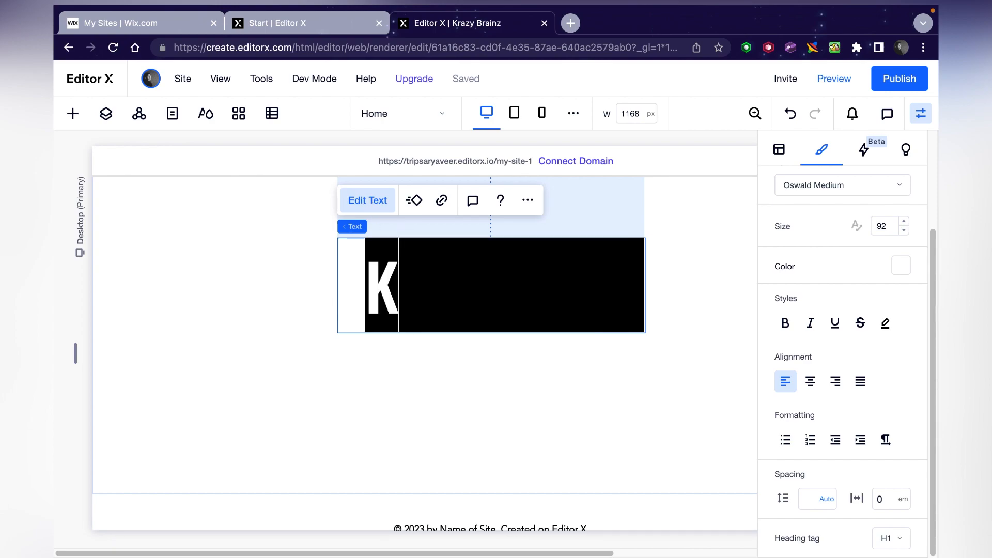
text(razy B)
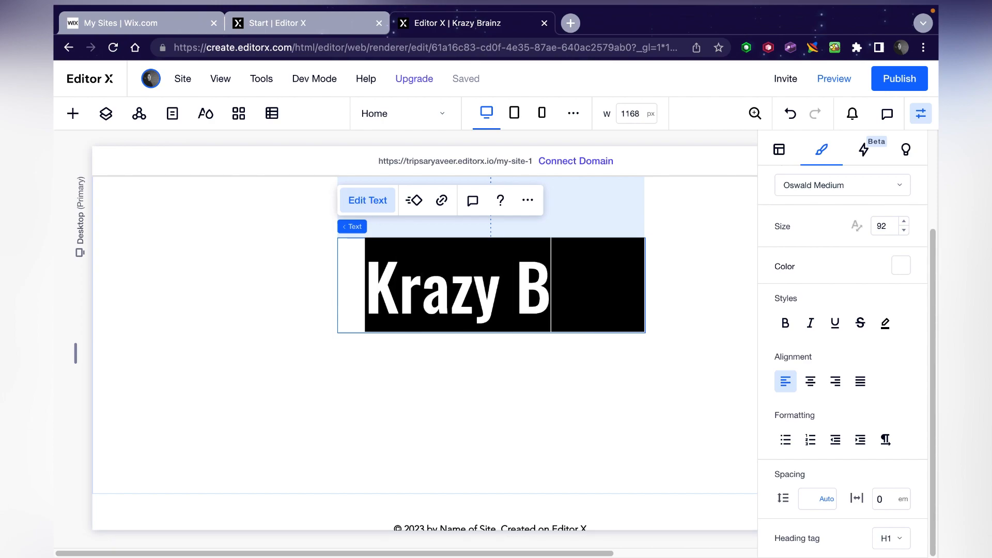
text(rainz)
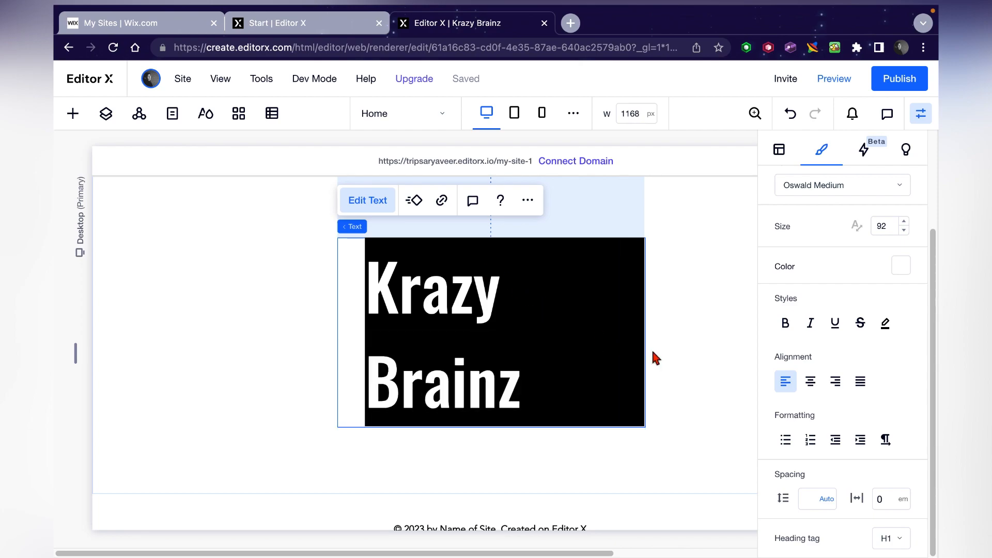
click(677, 328)
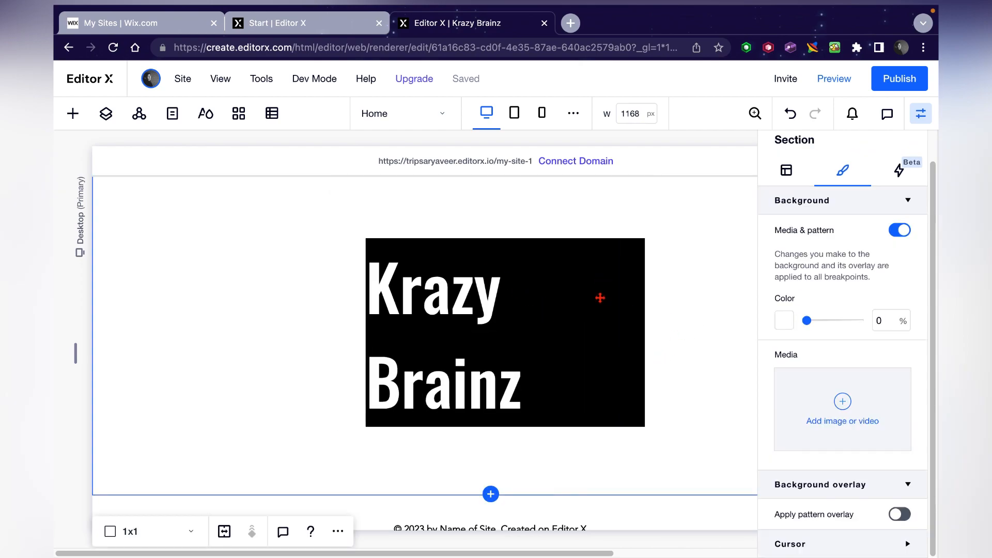
Widen the title's text box so "Krazy Brainz" fits on one line, and move it to the section's center.
click(620, 310)
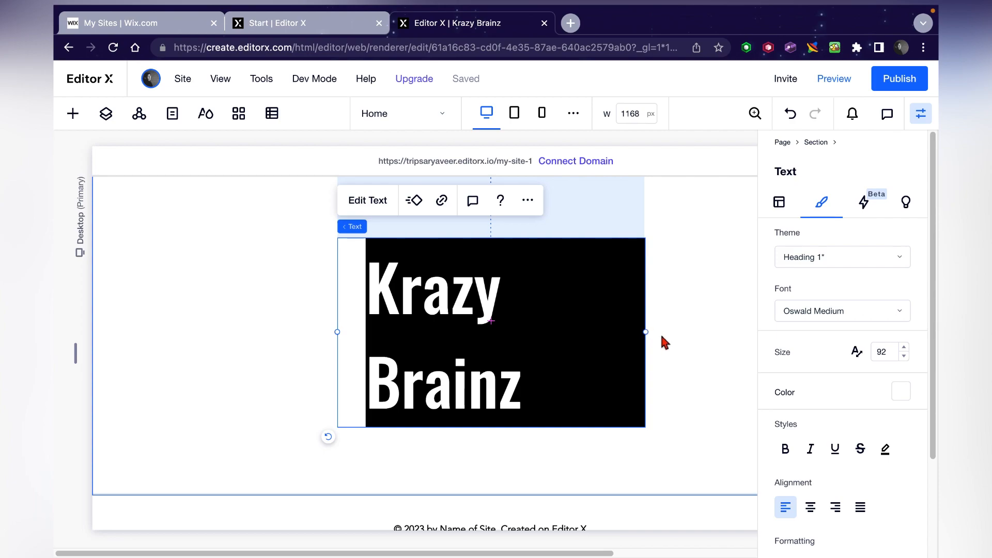
drag(648, 333, 706, 333)
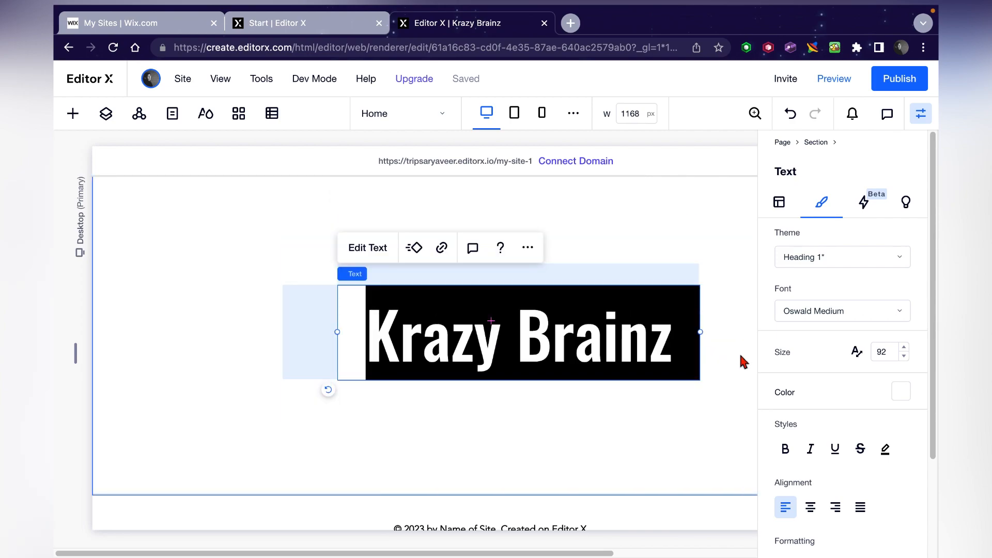
click(740, 352)
mouse_move(569, 327)
mouse_down()
mouse_move(553, 332)
mouse_move(545, 315)
mouse_move(512, 320)
mouse_move(564, 319)
mouse_move(553, 320)
mouse_up()
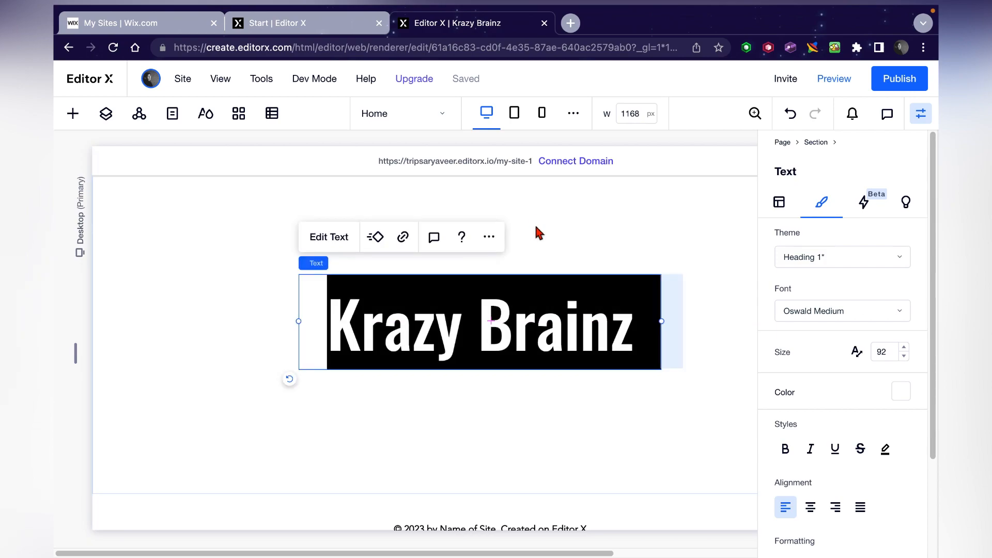
click(535, 225)
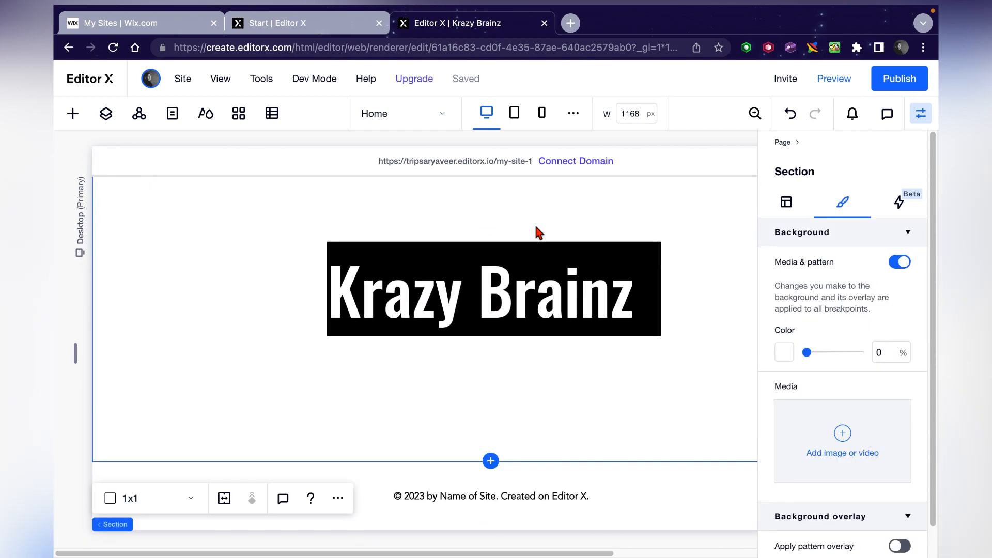
Add a second title text element and place it in the header directly beside the logo.
scroll(537, 293, up, 3)
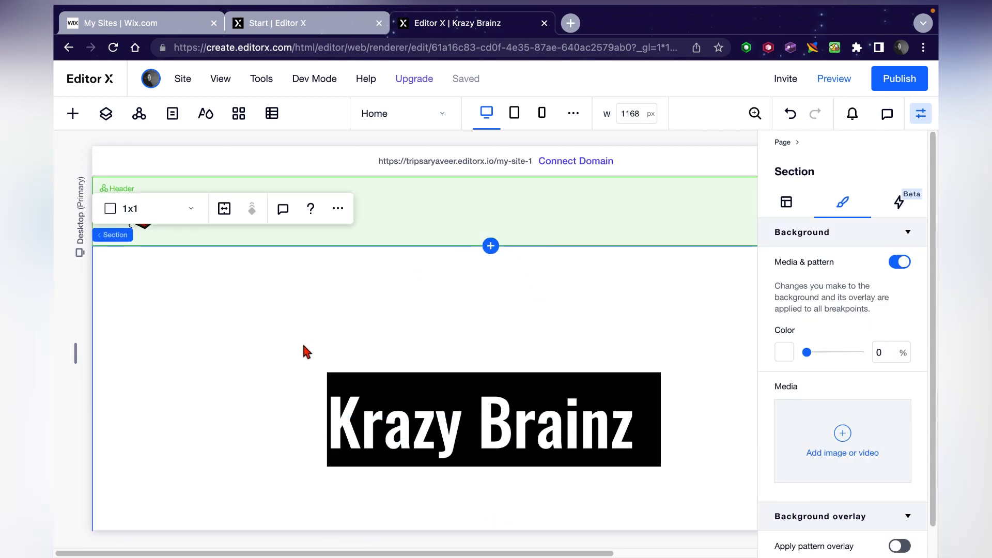
scroll(415, 352, down, 1)
scroll(415, 351, up, 1)
scroll(495, 327, down, 2)
scroll(496, 327, up, 2)
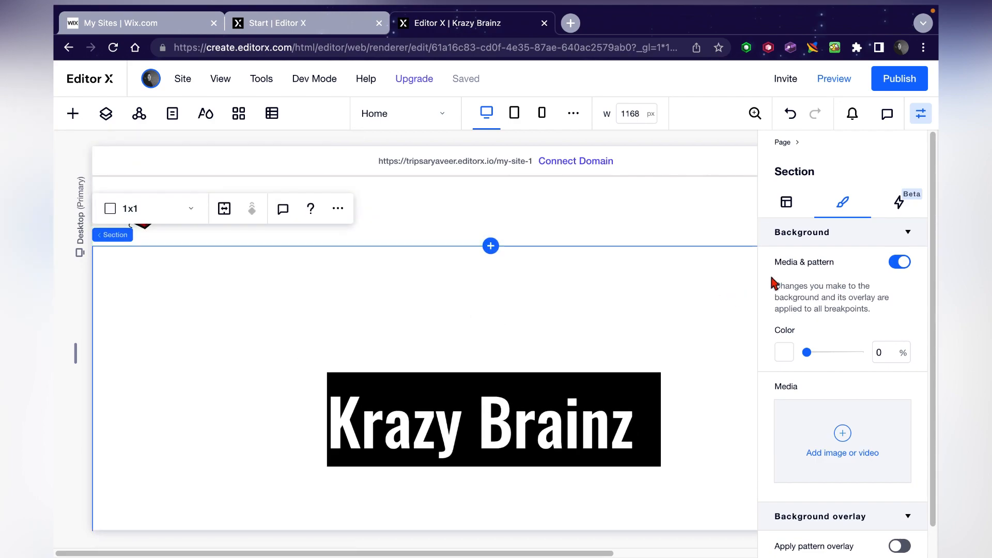
click(74, 113)
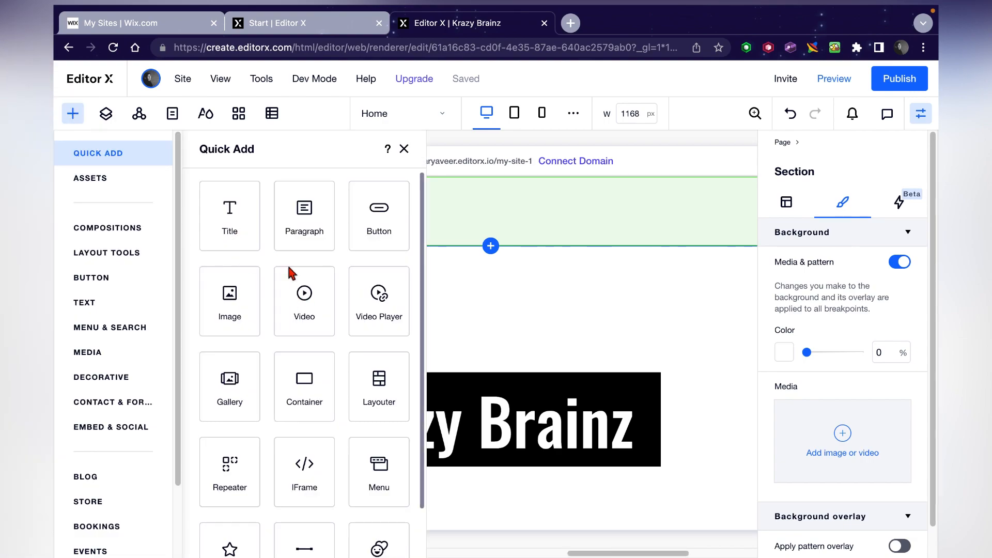
scroll(287, 273, down, 2)
scroll(290, 272, up, 2)
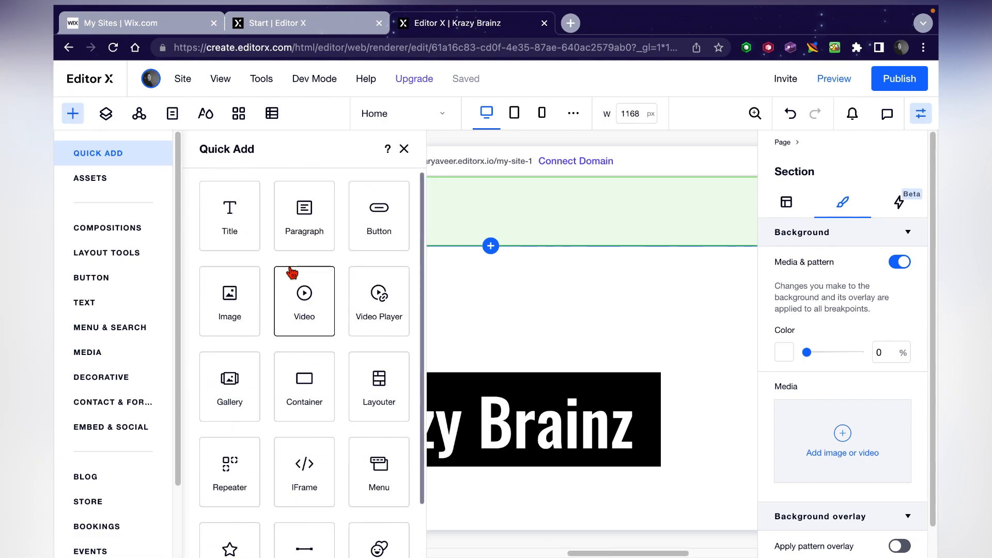
click(230, 212)
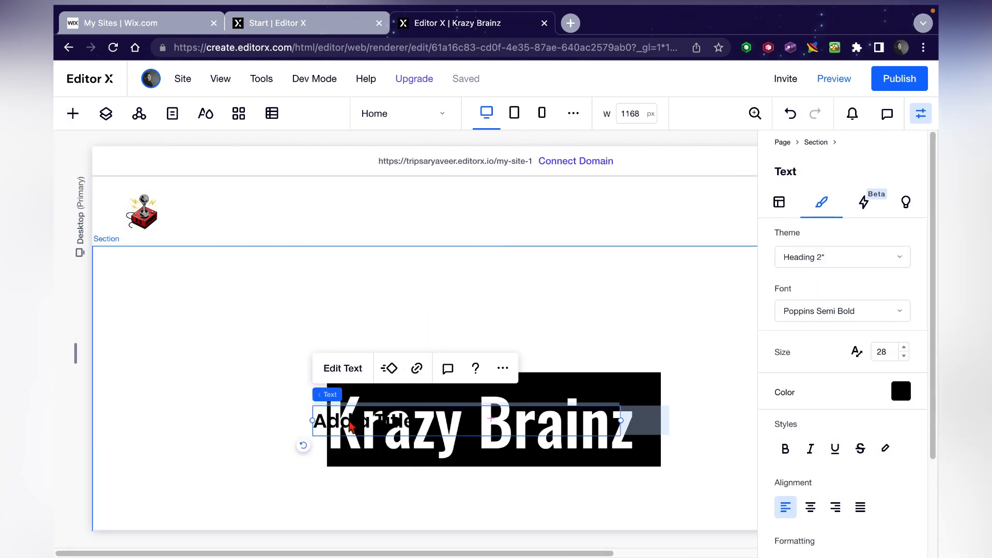
drag(362, 421, 199, 211)
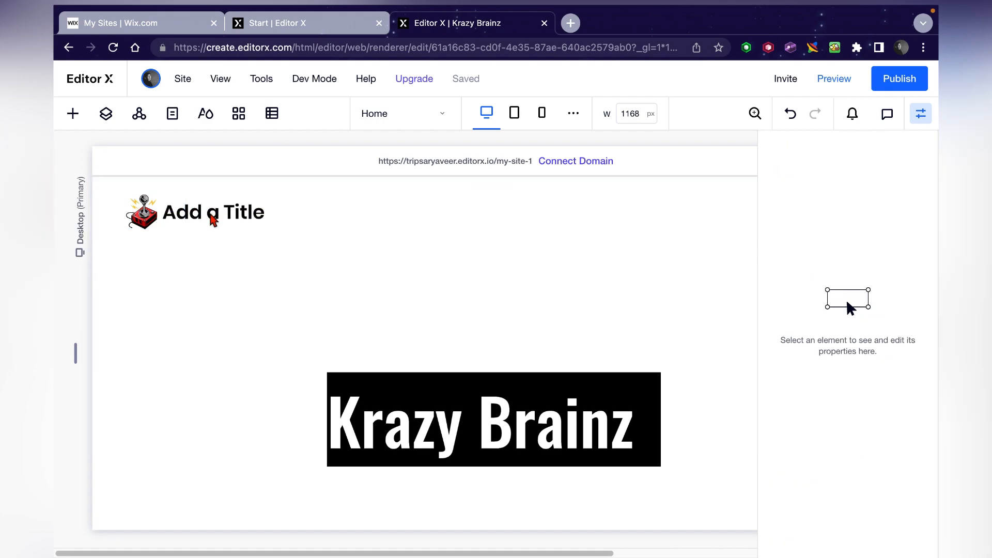
Replace the header title's placeholder text with "Krazy Brainz".
double_click(210, 214)
click(210, 214)
triple_click(210, 213)
text(Krazy Brainz)
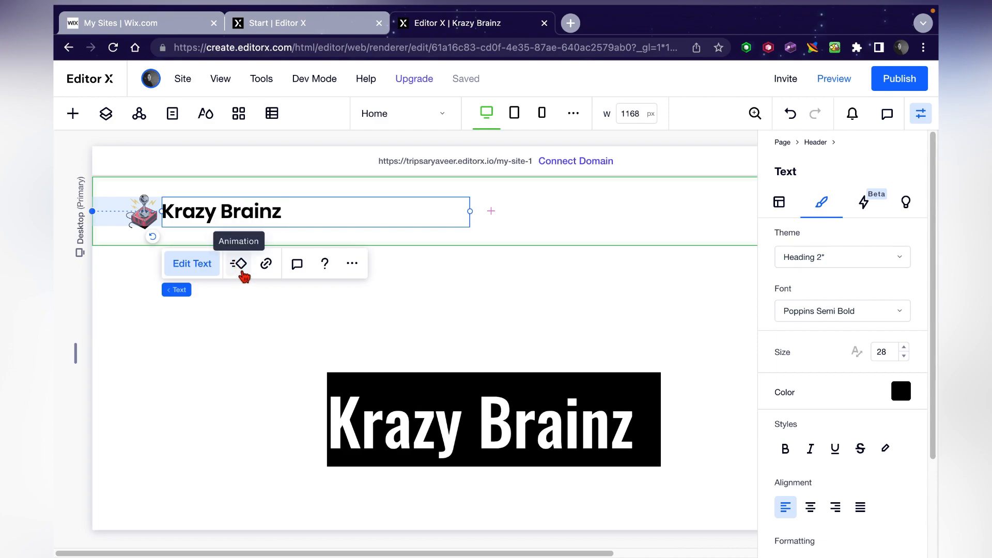
Try the Bounce in, Float in and Expand in animations on the header title, and apply Slide-in.
click(240, 265)
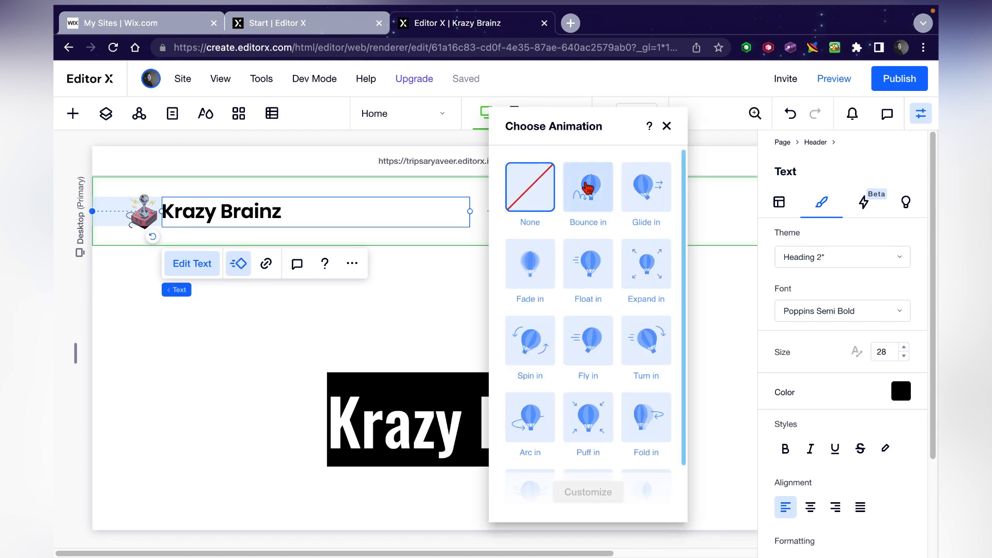
click(596, 205)
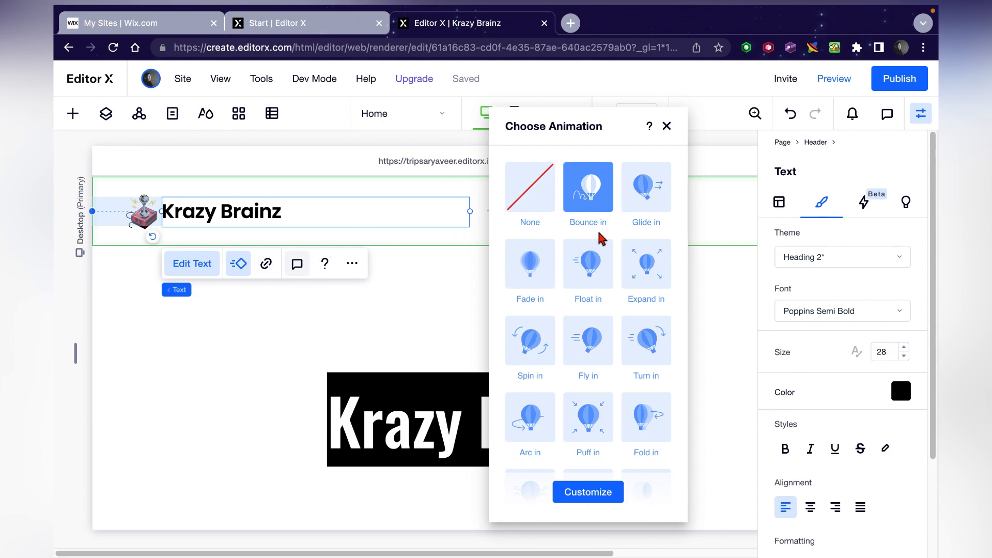
click(595, 268)
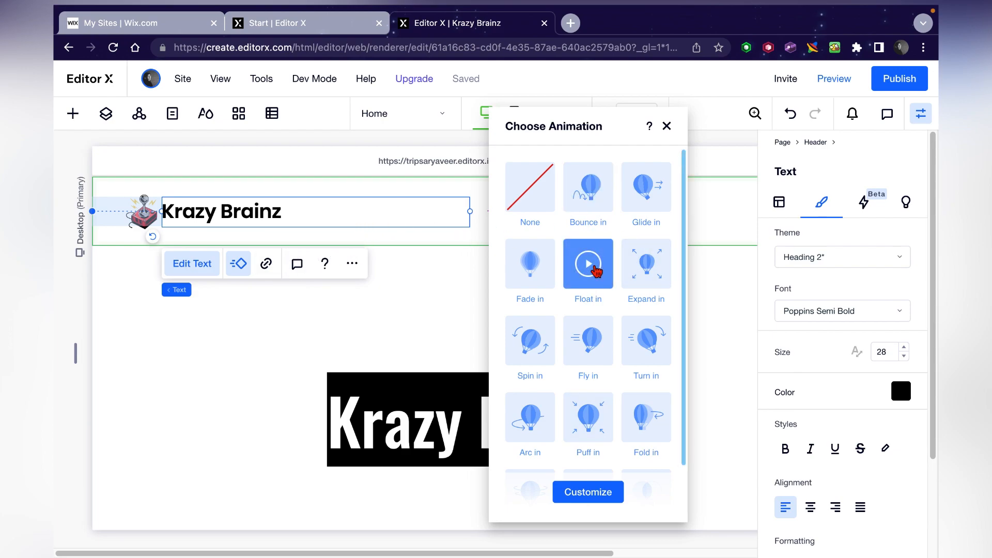
click(589, 268)
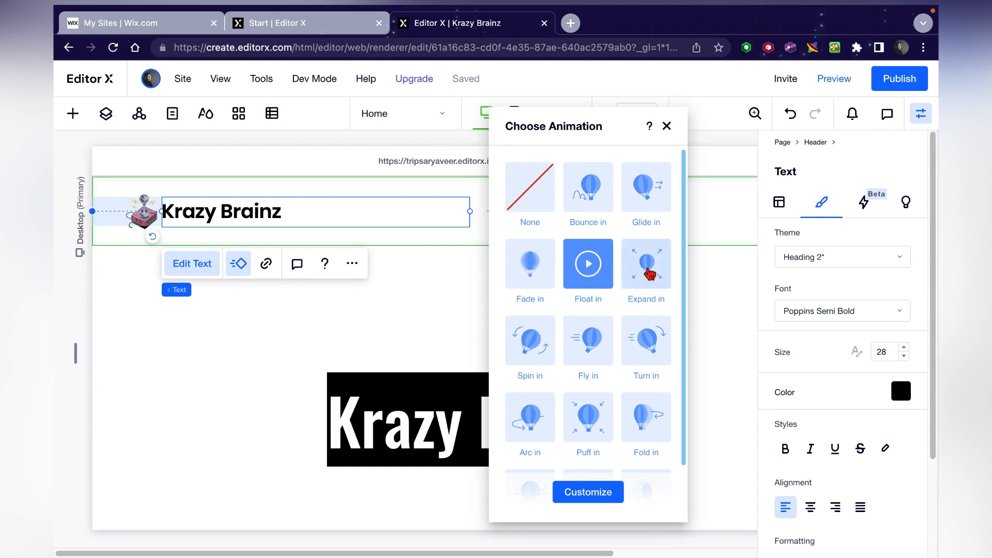
click(650, 273)
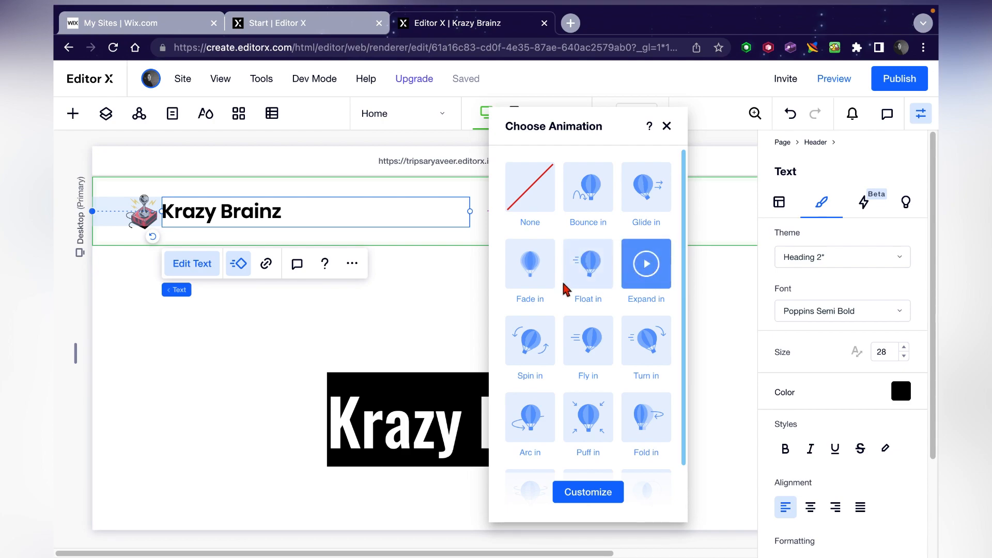
scroll(627, 374, down, 2)
click(660, 440)
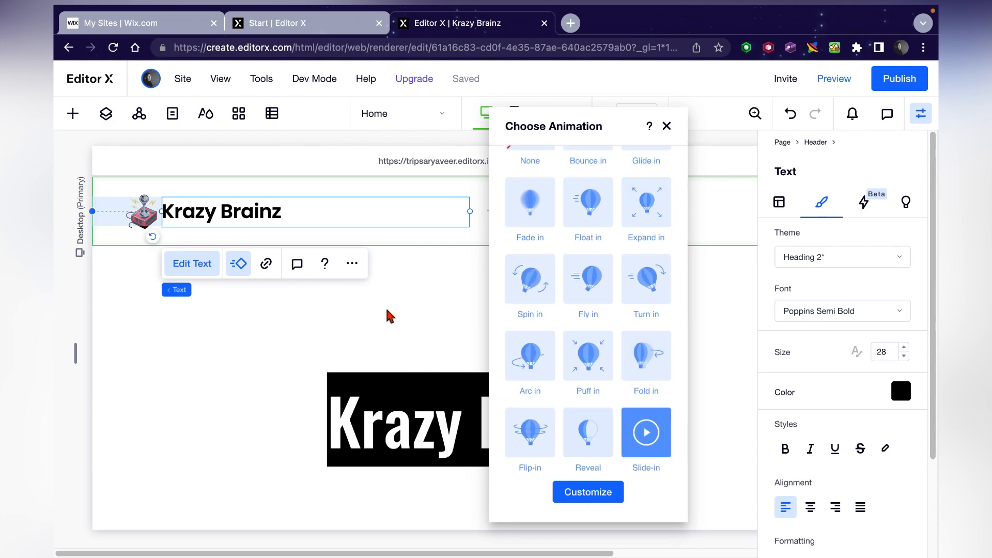
click(387, 314)
Look through the main section's size, grid and position settings and the elements available for quick adding.
scroll(388, 310, down, 3)
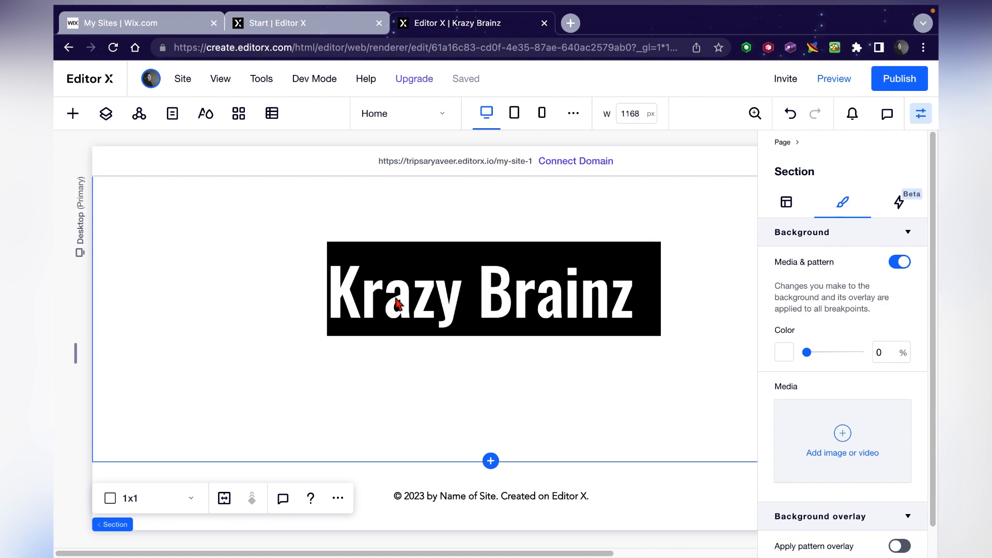
click(561, 267)
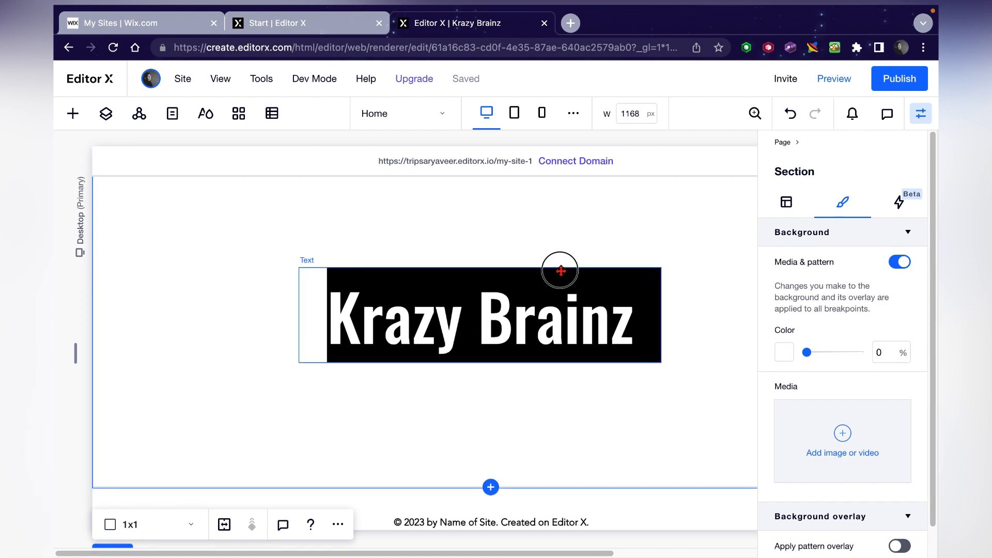
click(693, 226)
click(796, 204)
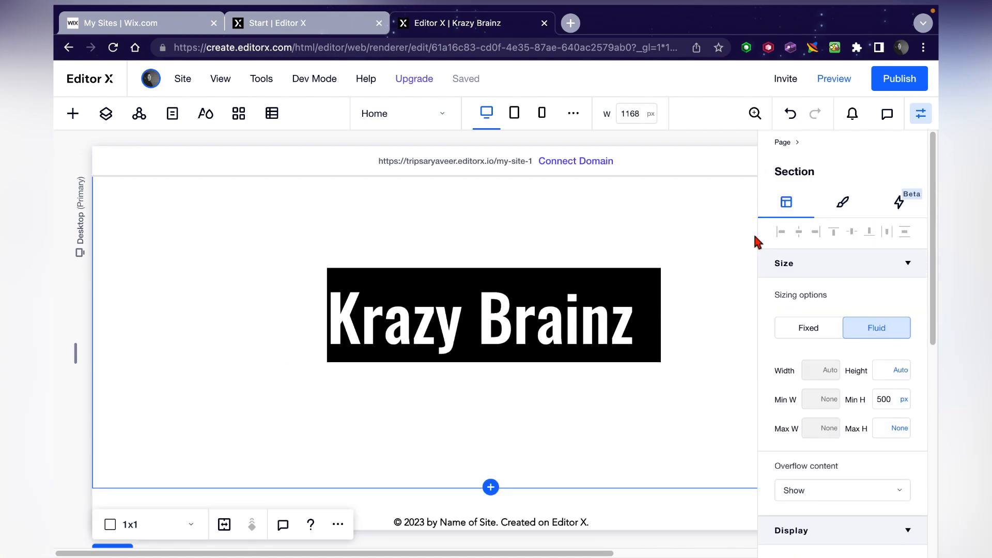
scroll(864, 331, down, 8)
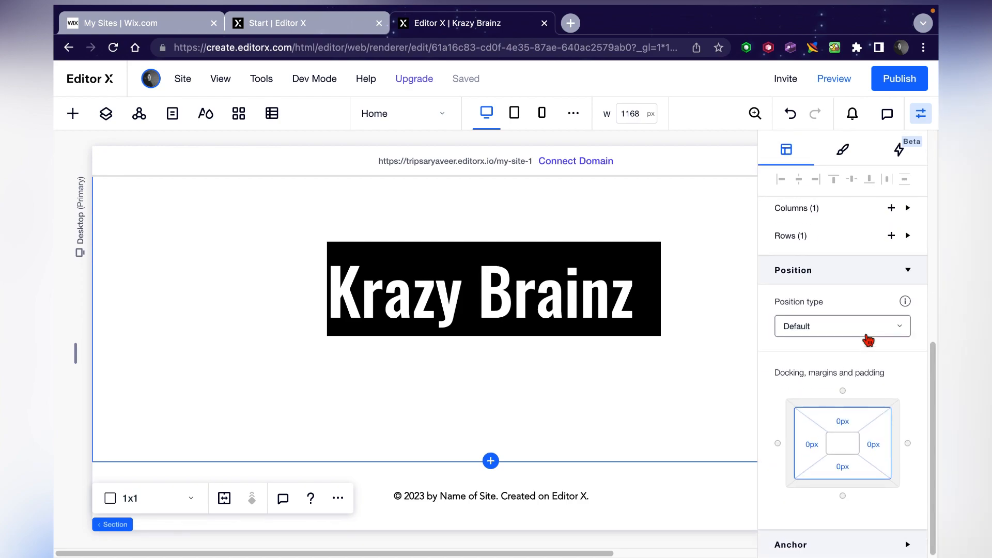
scroll(868, 339, up, 6)
scroll(690, 381, up, 1)
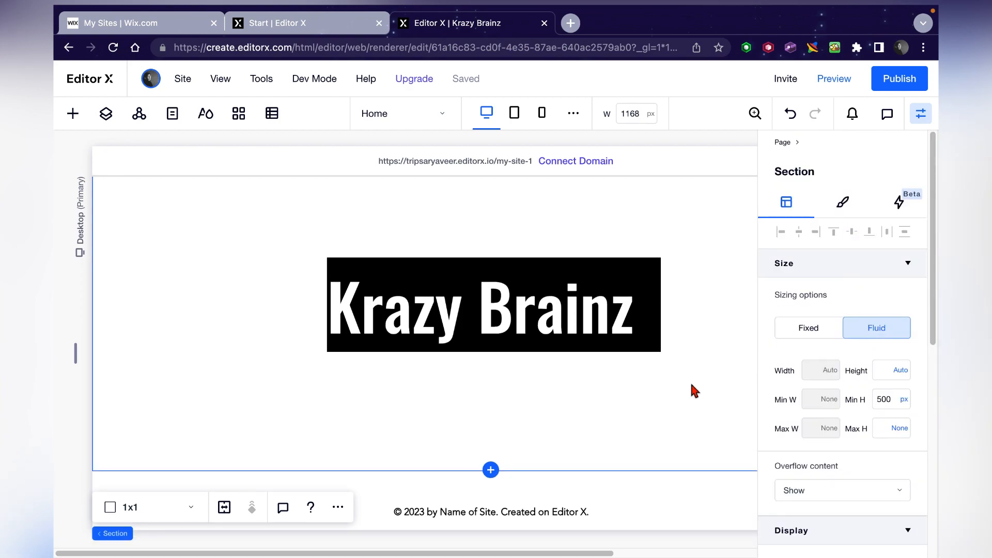
click(855, 268)
click(855, 269)
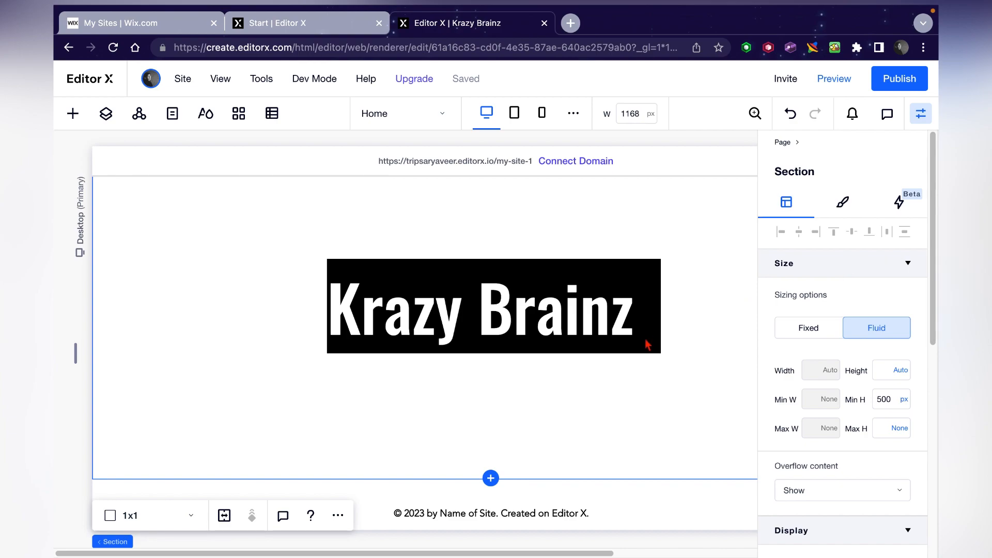
scroll(643, 338, down, 1)
scroll(643, 338, up, 4)
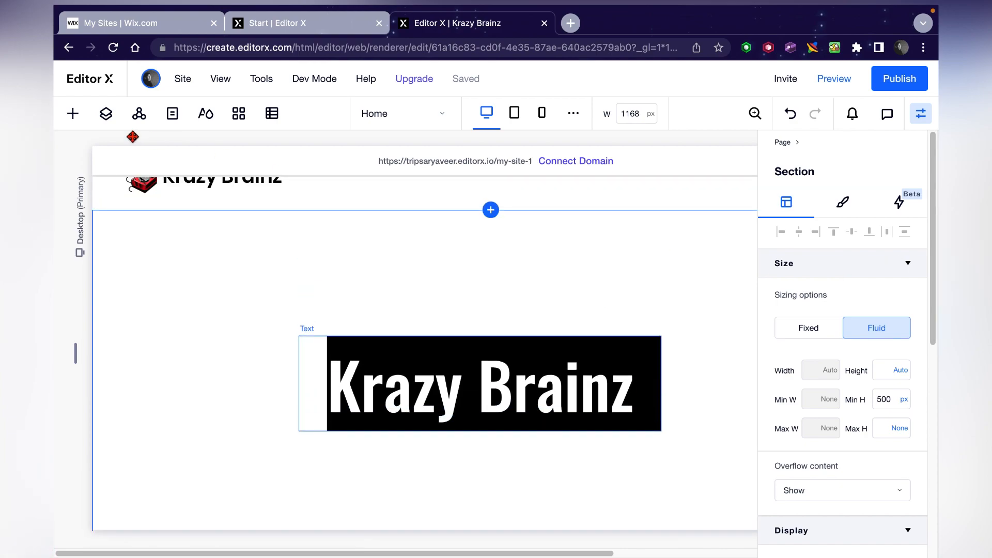
click(75, 116)
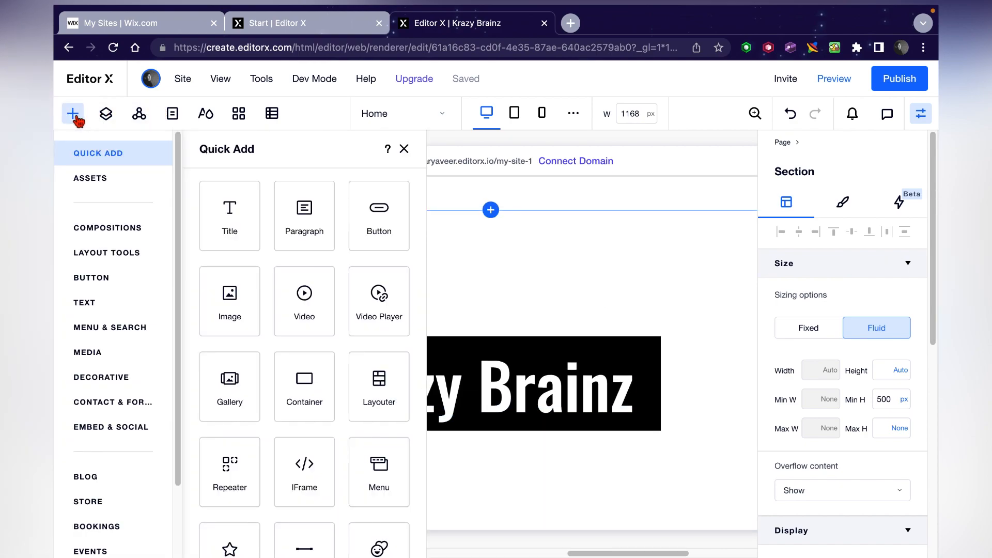
scroll(265, 313, down, 1)
scroll(265, 309, up, 1)
scroll(264, 309, down, 1)
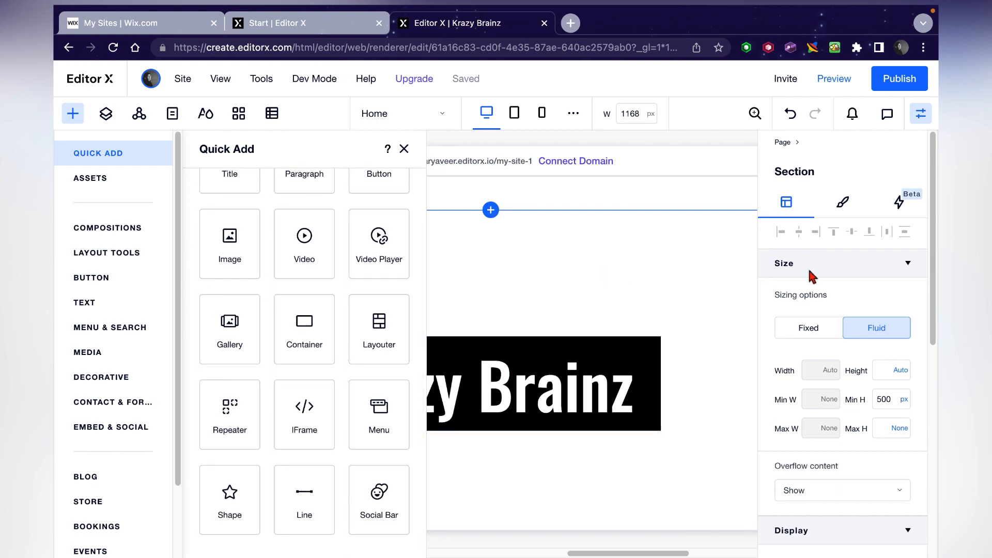
Set the main section's background to the dark blue theme color #25318D.
click(843, 204)
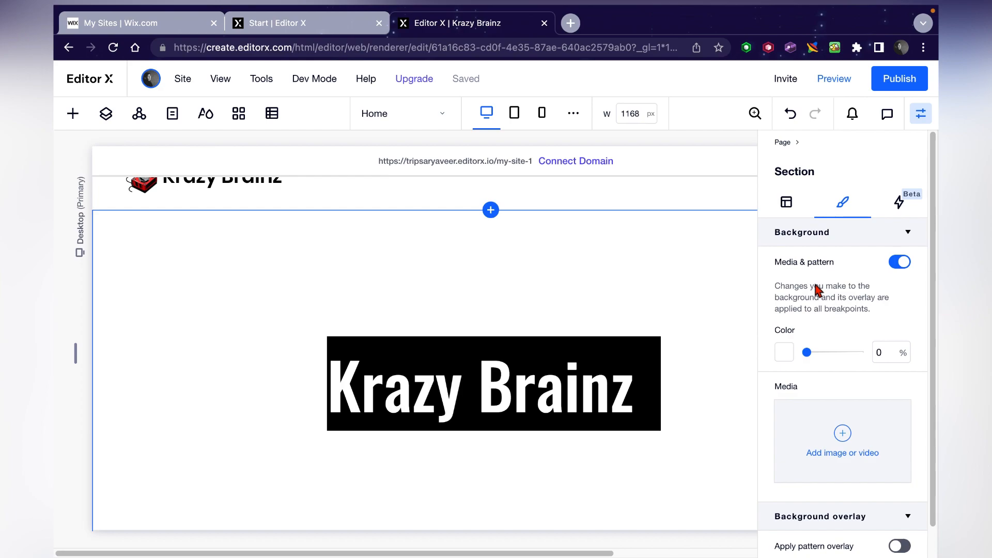
scroll(818, 290, down, 1)
click(790, 346)
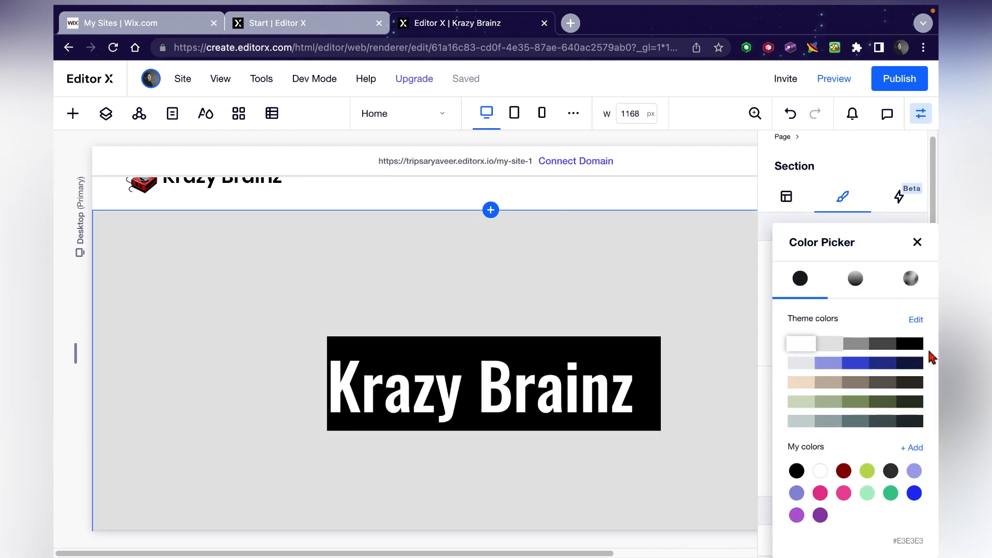
click(913, 344)
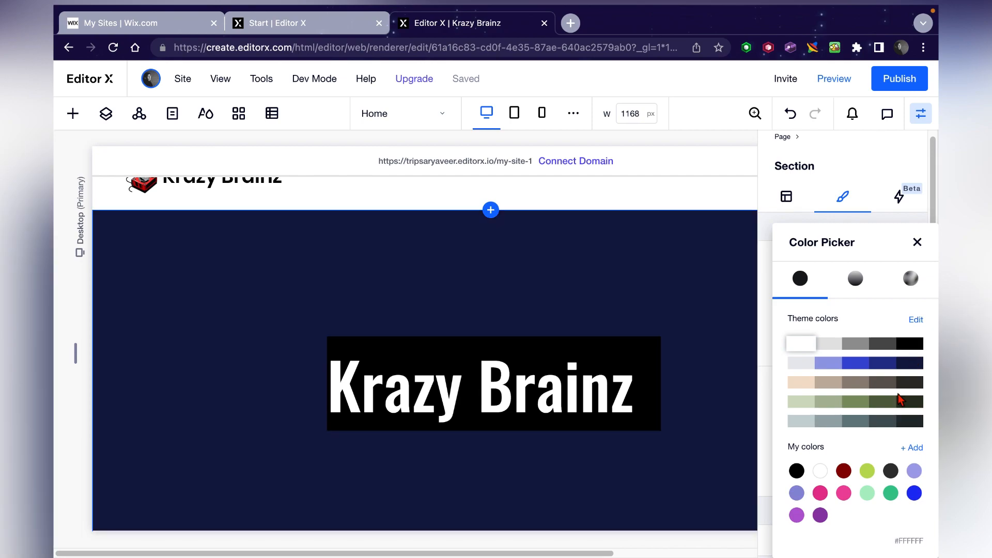
click(880, 364)
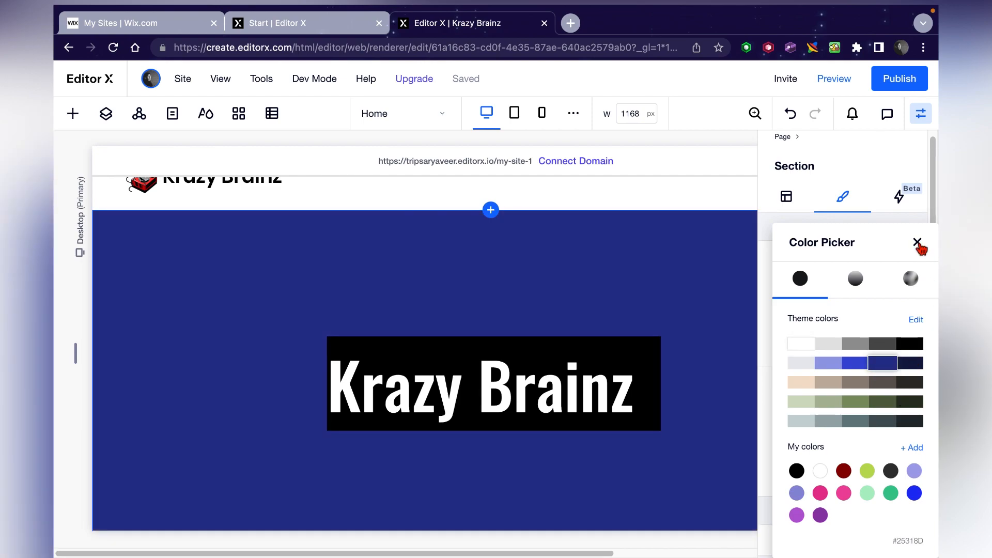
click(917, 243)
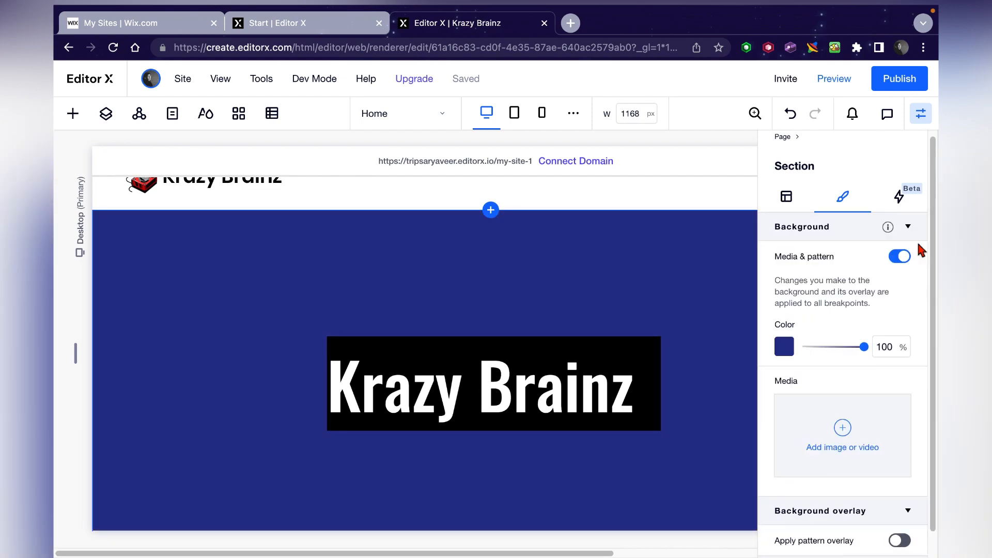
Check the large title's text design options, preview alternative text colors, and review its size and position settings.
click(589, 347)
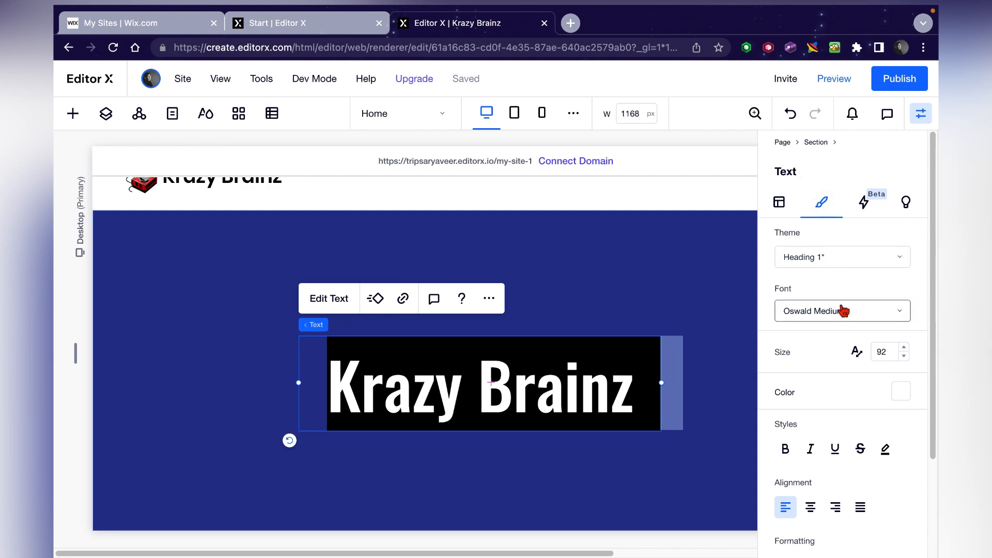
scroll(842, 310, down, 3)
scroll(842, 310, up, 2)
scroll(842, 289, up, 1)
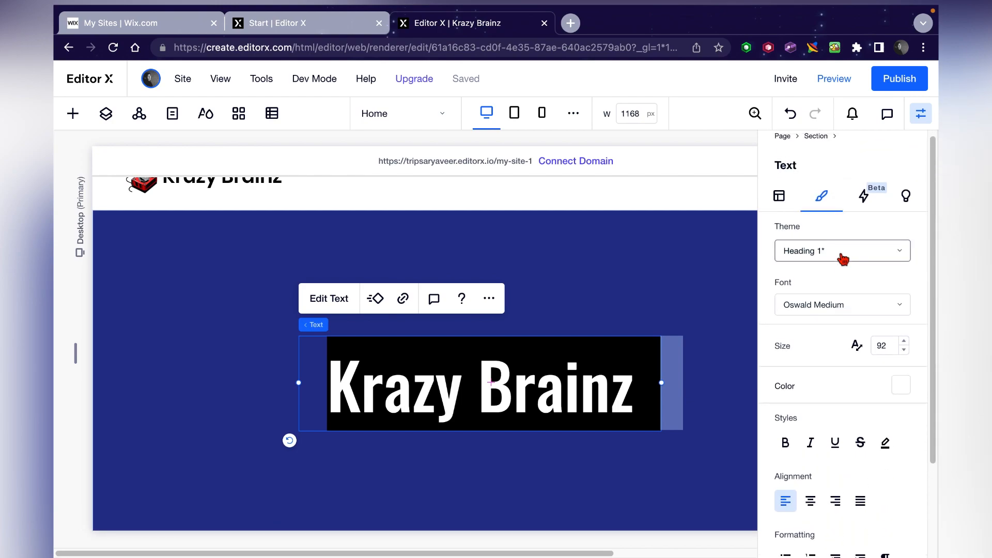
click(902, 383)
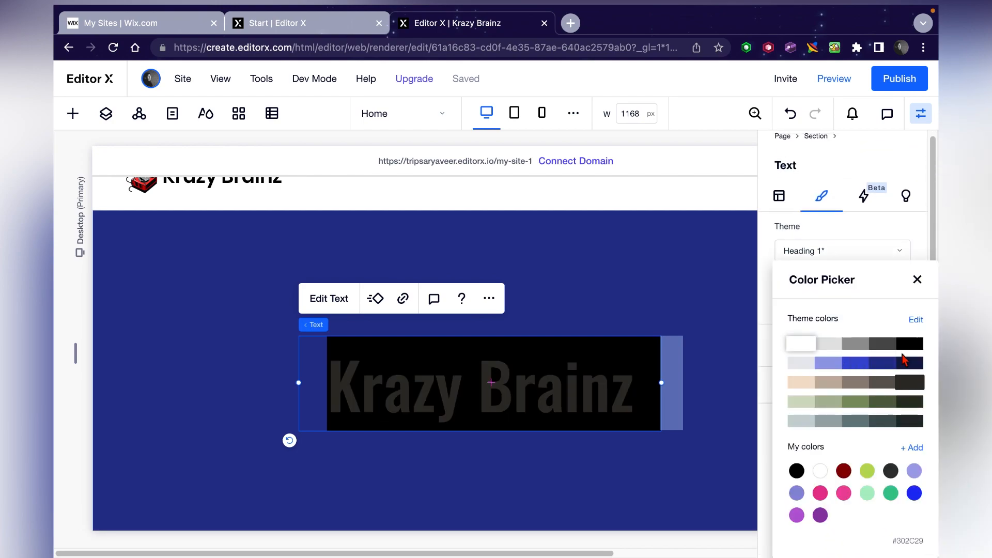
click(887, 229)
click(780, 195)
scroll(806, 321, down, 4)
scroll(821, 318, down, 3)
scroll(821, 317, up, 4)
scroll(852, 330, up, 3)
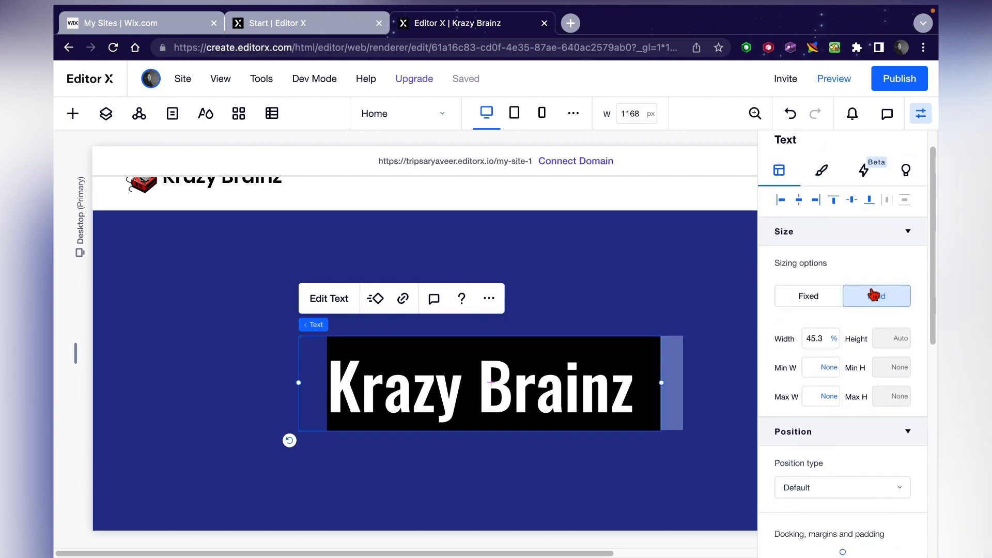
scroll(804, 294, up, 1)
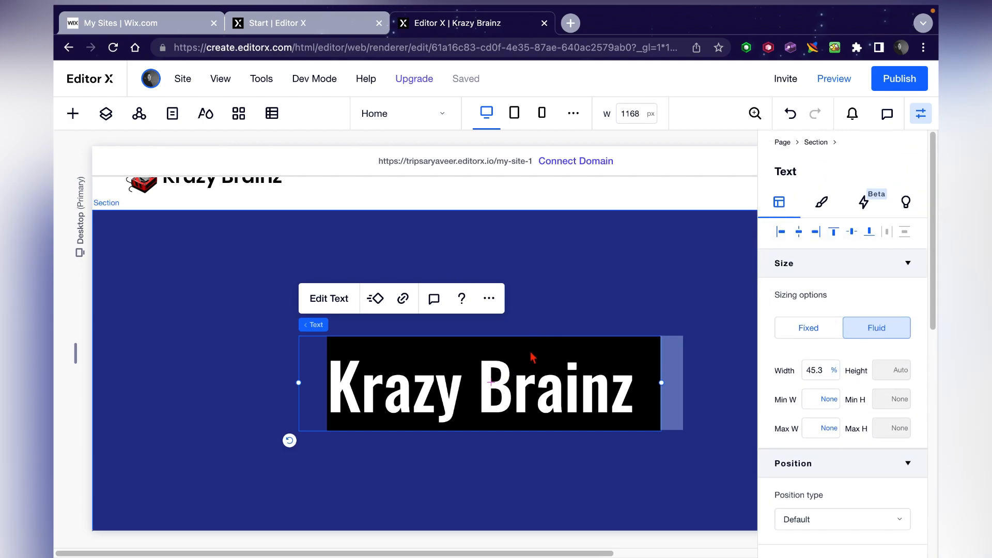
Open the large title's text for editing and inspect its styling, spacing and interaction trigger options.
key(Return)
scroll(856, 349, up, 3)
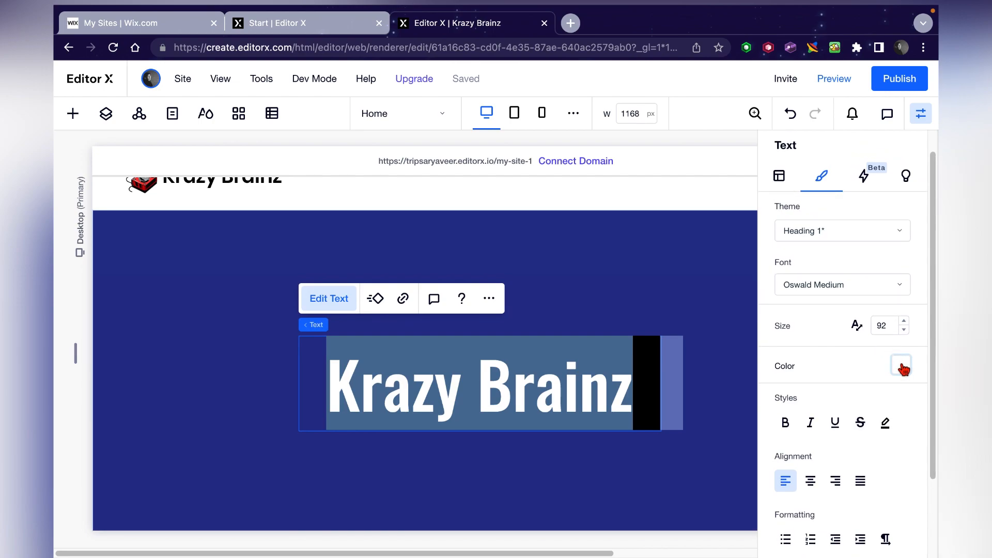
scroll(825, 425, down, 3)
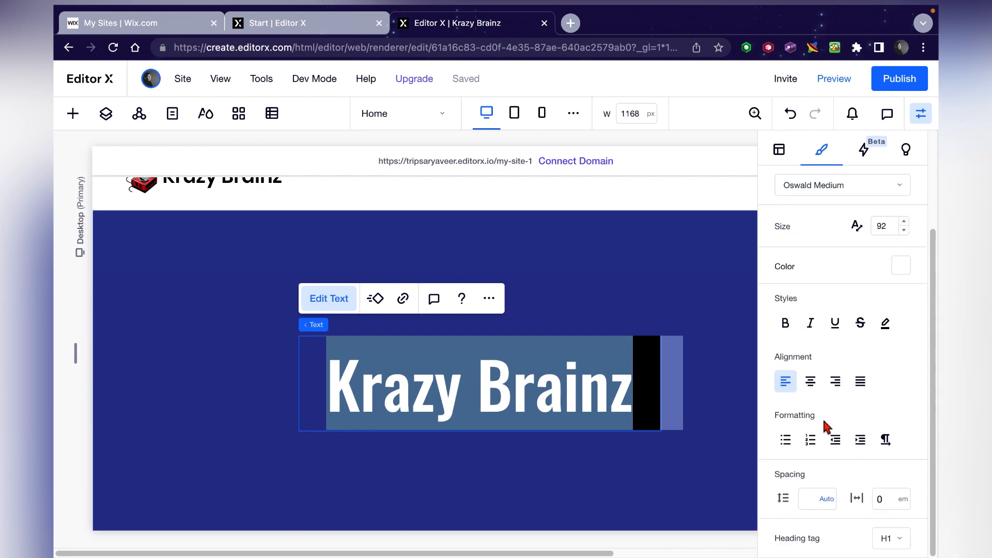
scroll(840, 452, up, 4)
click(863, 203)
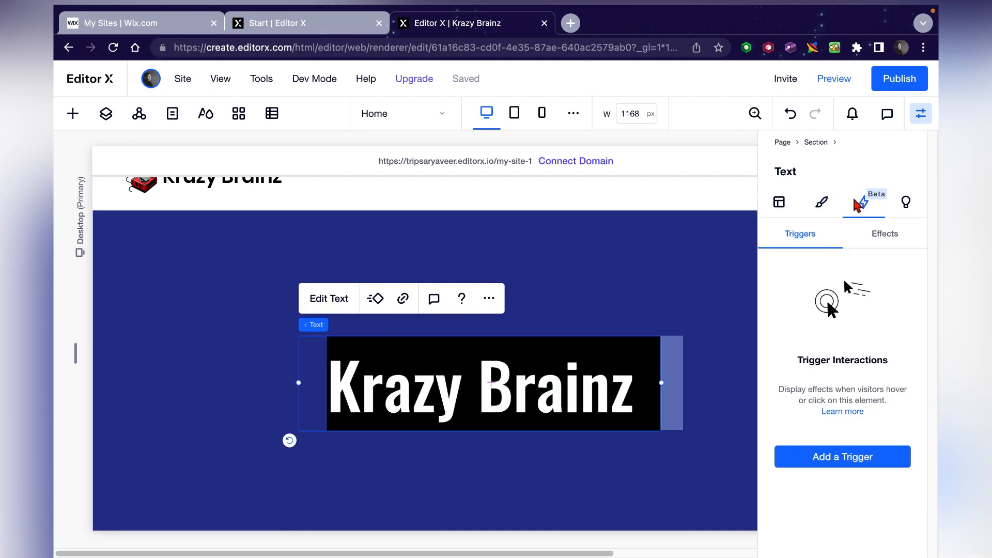
click(836, 208)
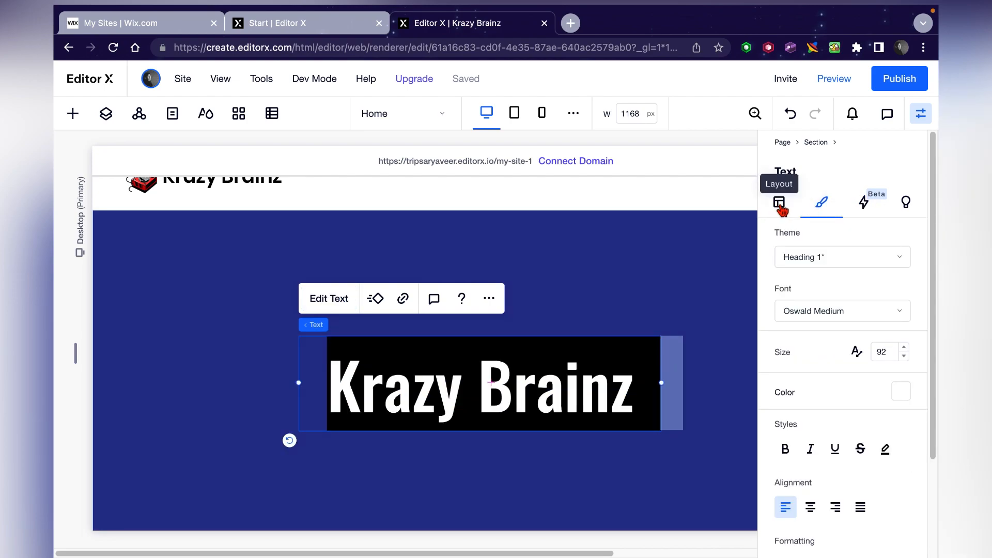
Try a fluid gradient as the main section's background, recoloring its lower-left blue point to black #000000.
click(603, 239)
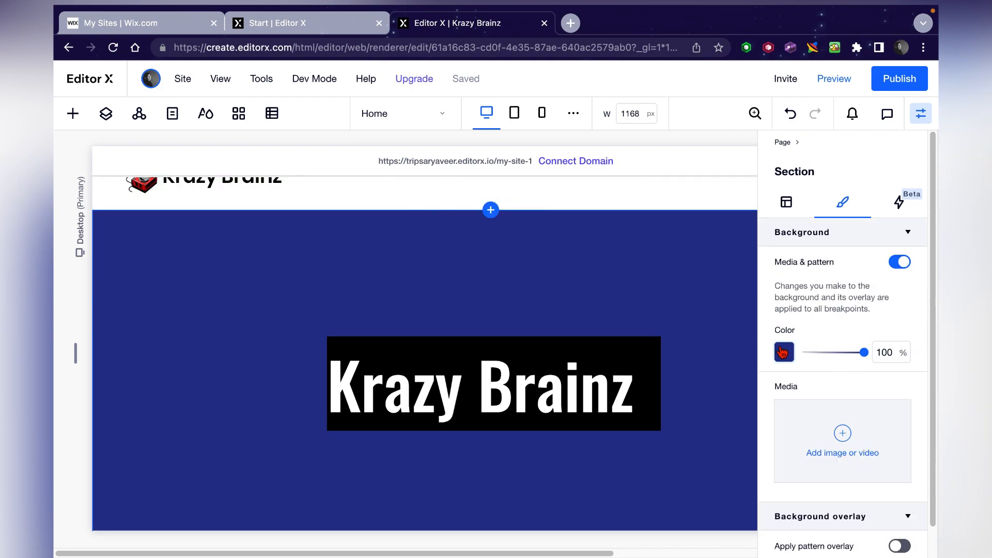
click(783, 351)
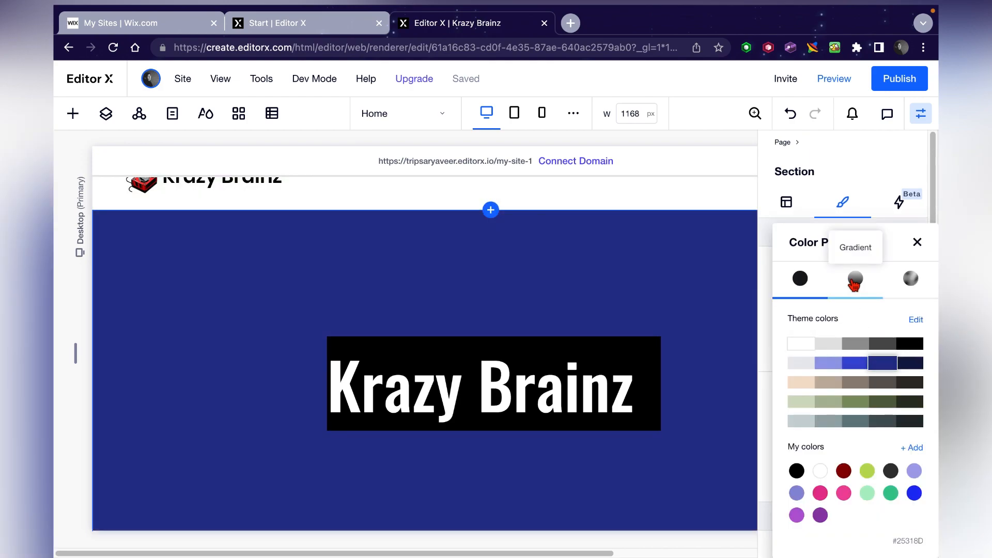
click(911, 279)
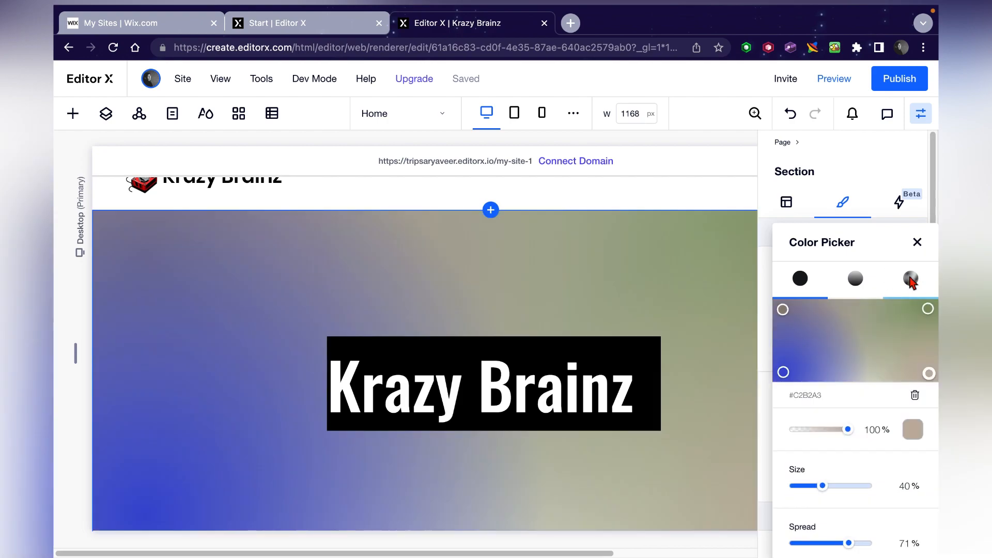
click(783, 372)
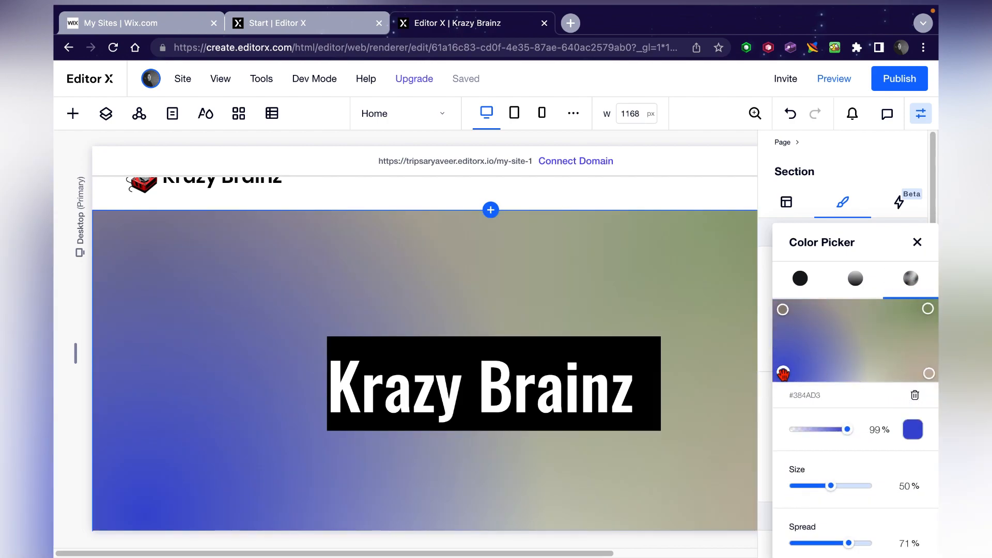
scroll(905, 450, down, 2)
scroll(905, 450, up, 1)
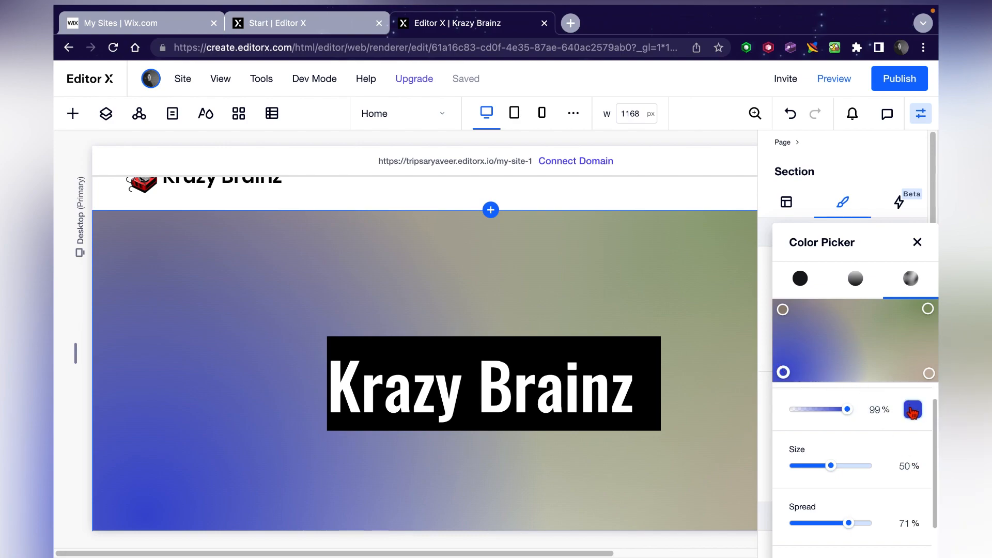
click(912, 409)
click(910, 345)
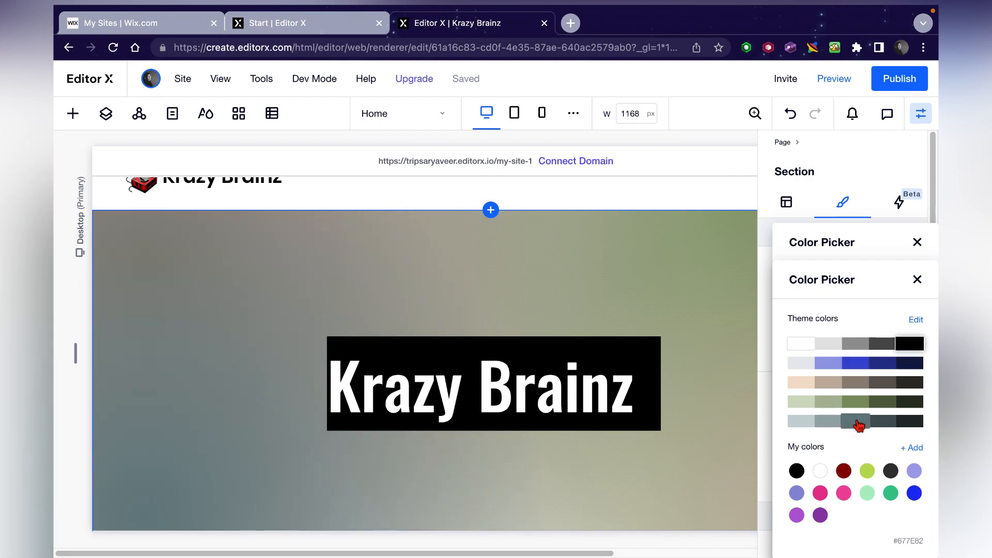
click(796, 472)
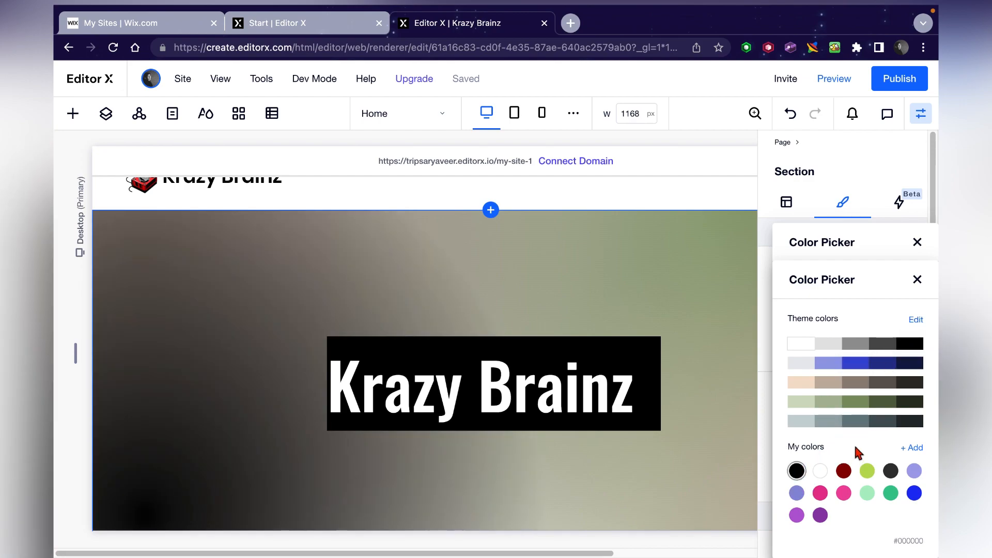
click(918, 279)
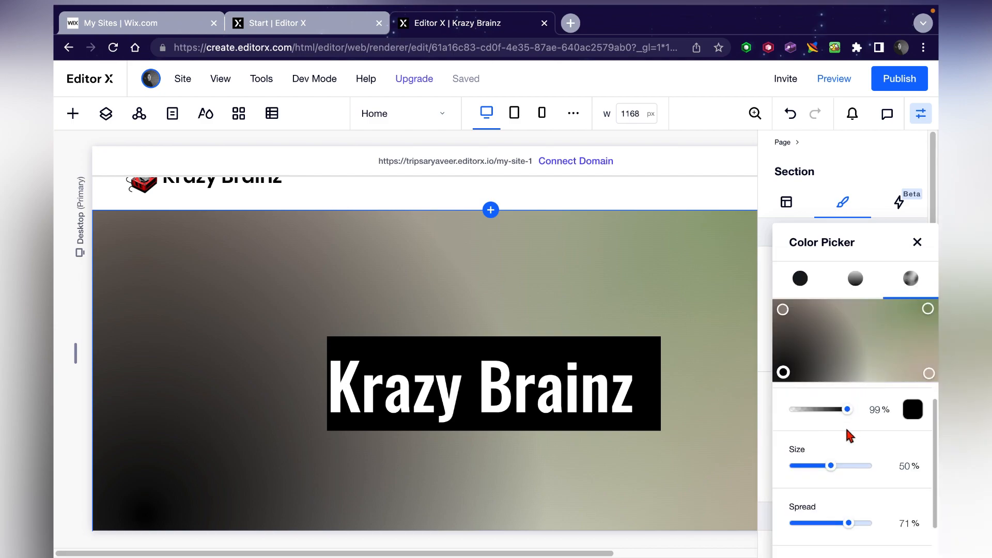
Set the size of the gradient's black point to 100%.
drag(830, 466, 827, 467)
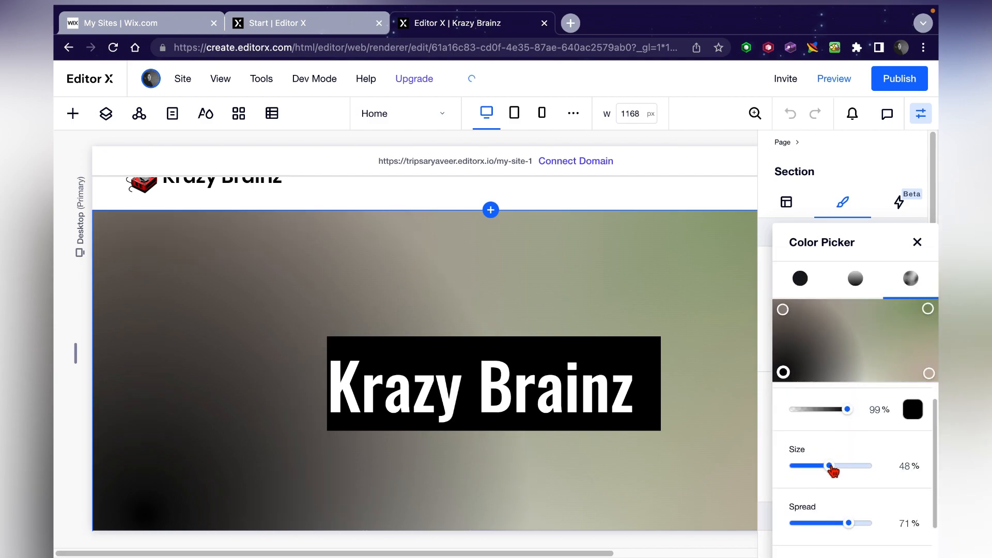
click(913, 464)
text(100)
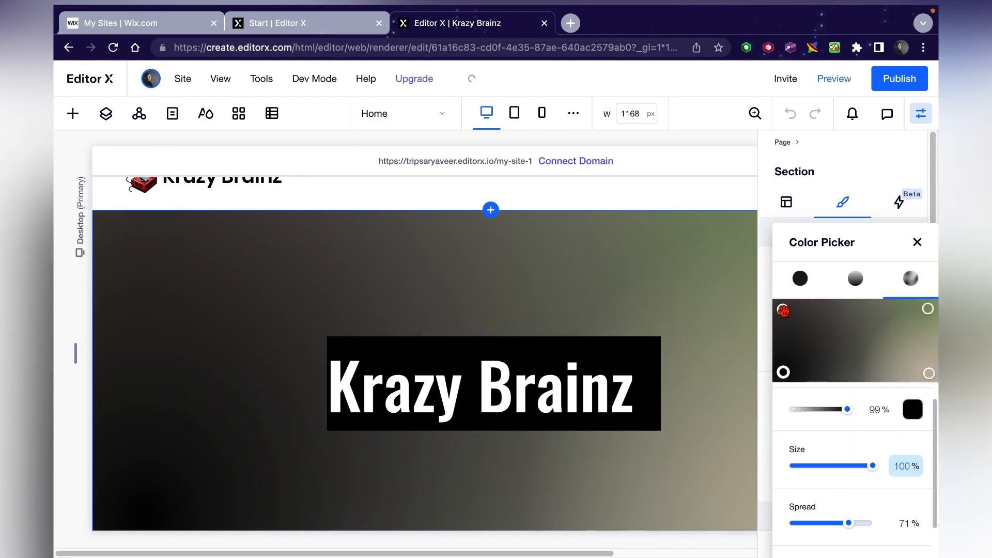
Try the dark blue theme color #25318D on the upper-right green point of the section's fluid gradient.
click(783, 310)
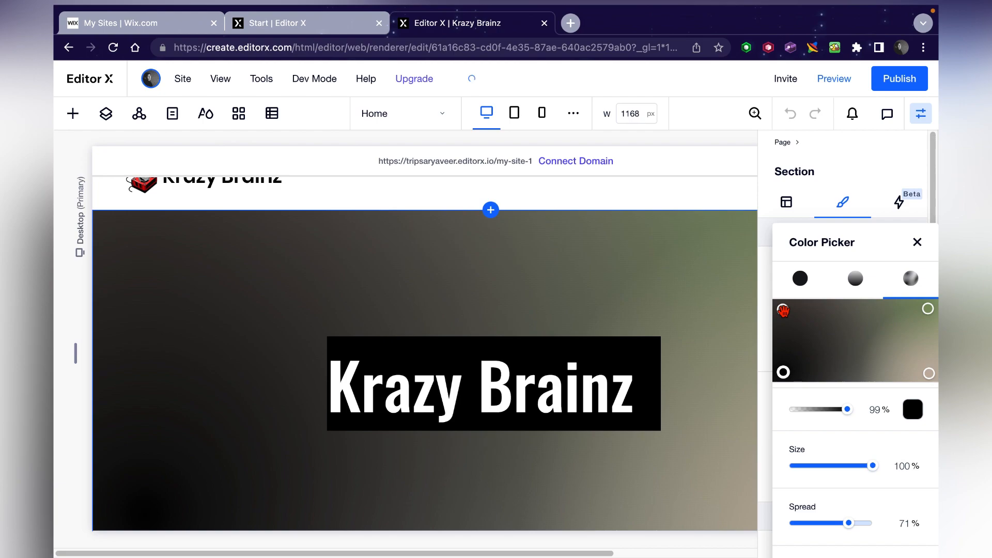
click(927, 308)
click(913, 409)
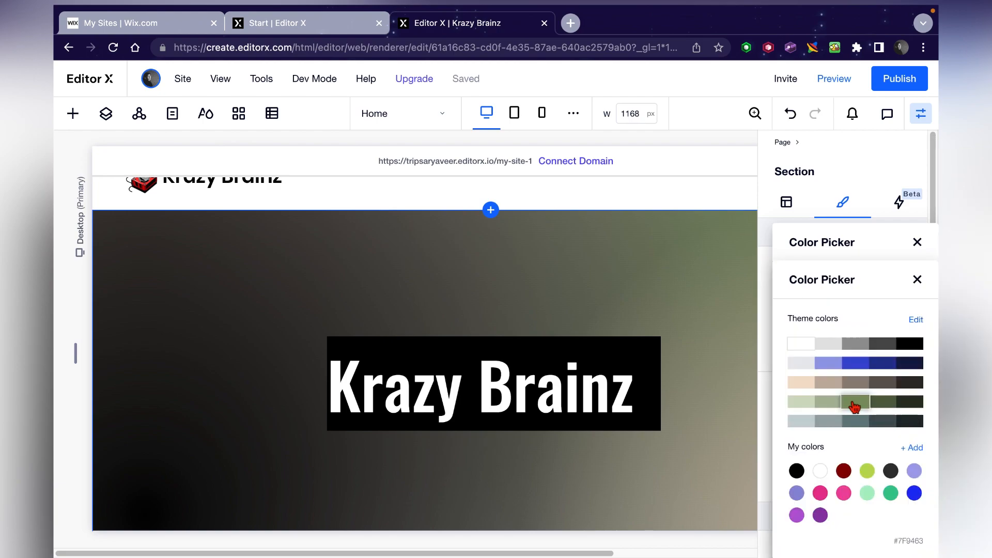
click(882, 364)
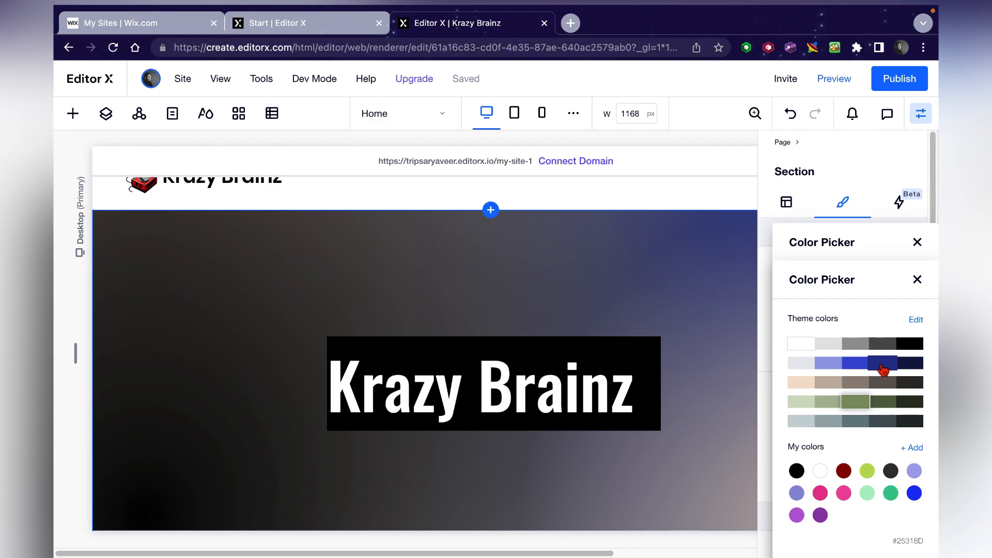
click(918, 247)
click(917, 246)
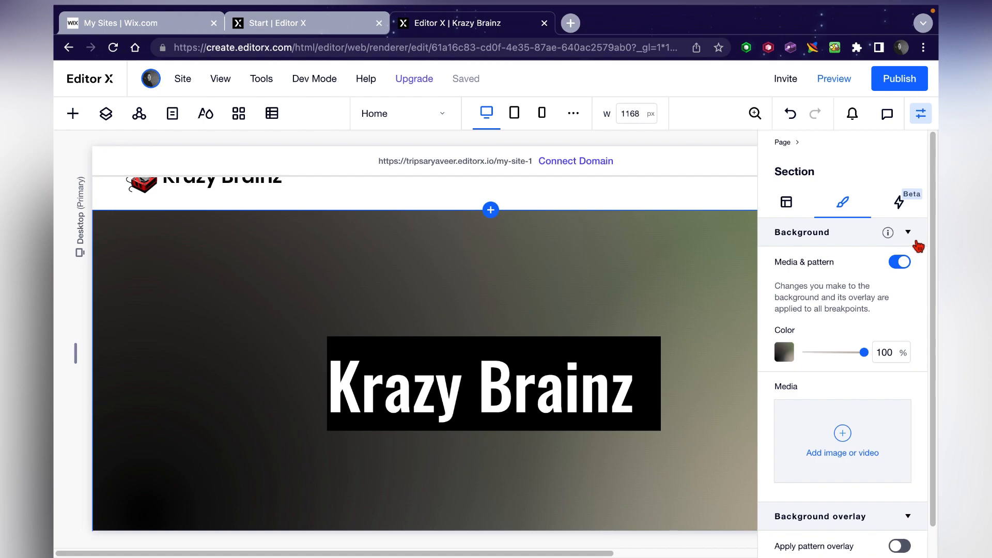
Replace the main section's gradient background with the solid black theme color #000000.
click(784, 351)
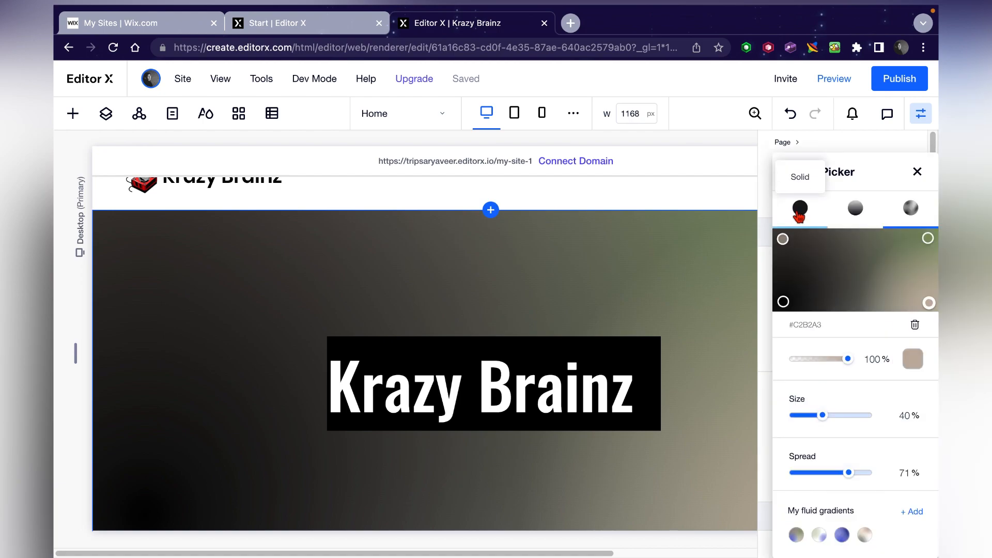
click(806, 211)
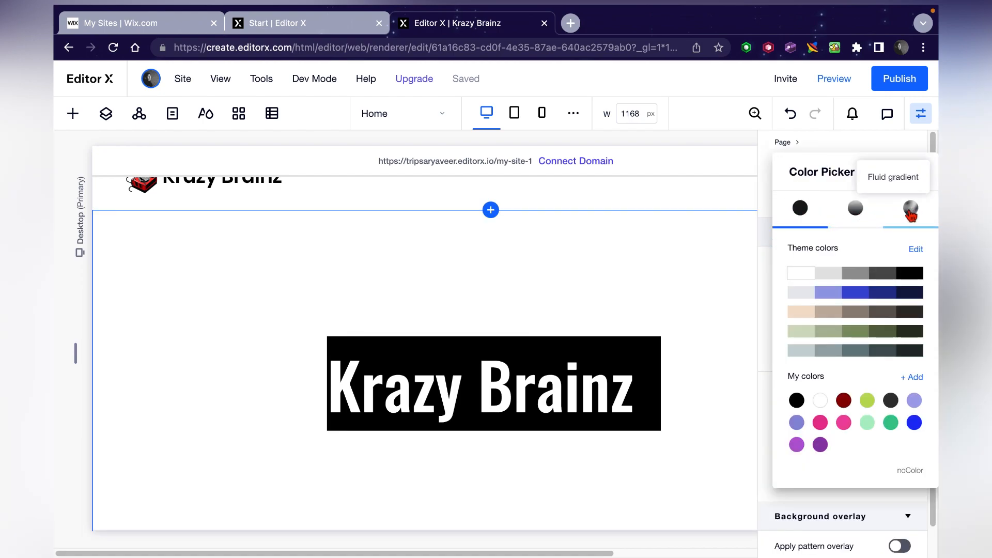
click(909, 274)
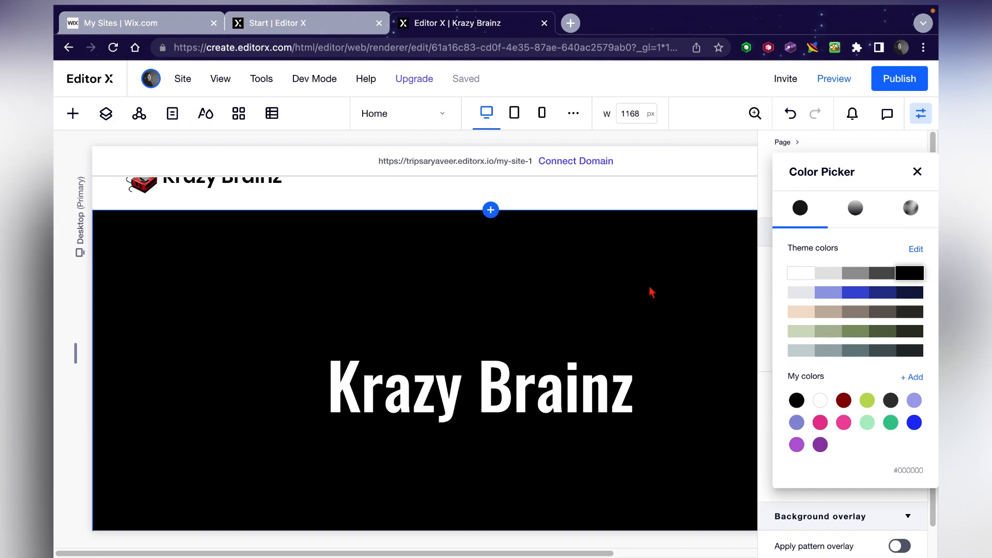
click(650, 290)
Move the large Krazy Brainz title slightly to the left within the main section.
click(531, 398)
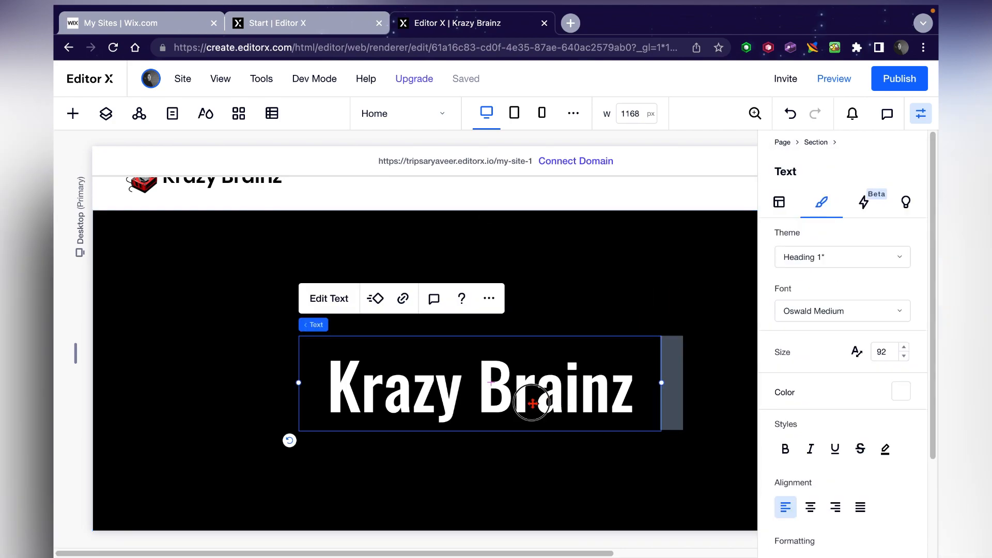
drag(520, 399, 506, 401)
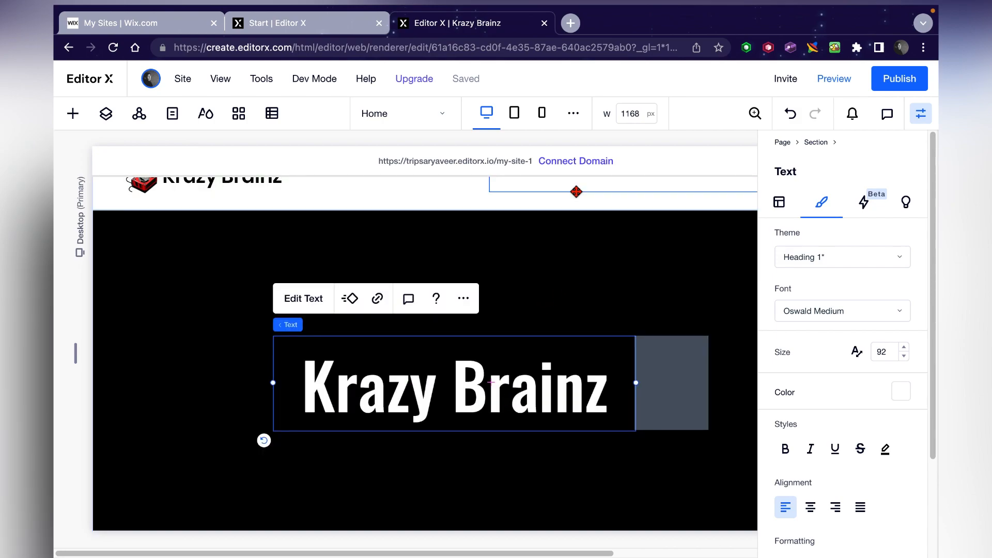
click(575, 191)
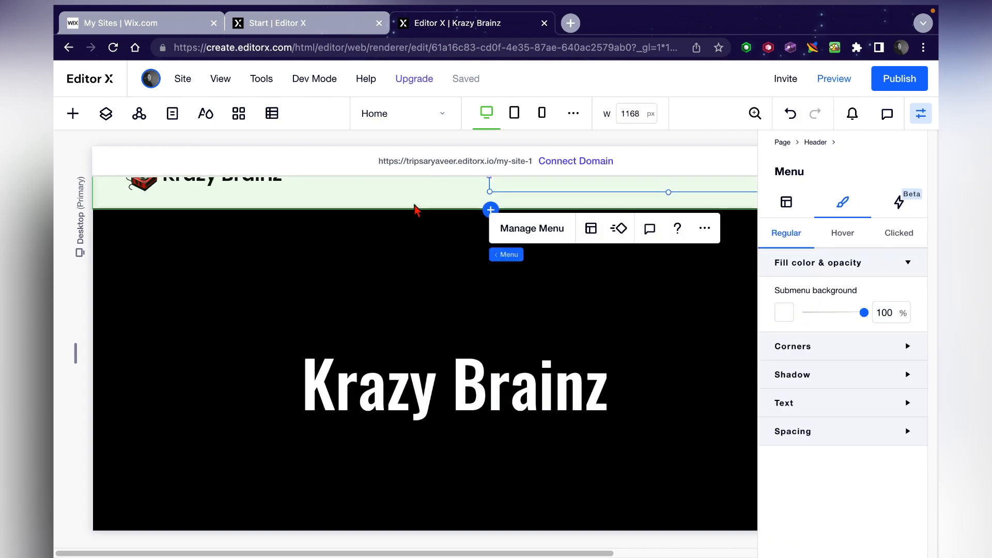
Add a section with the Blank layout between the title section and the footer, and select it.
scroll(458, 380, down, 3)
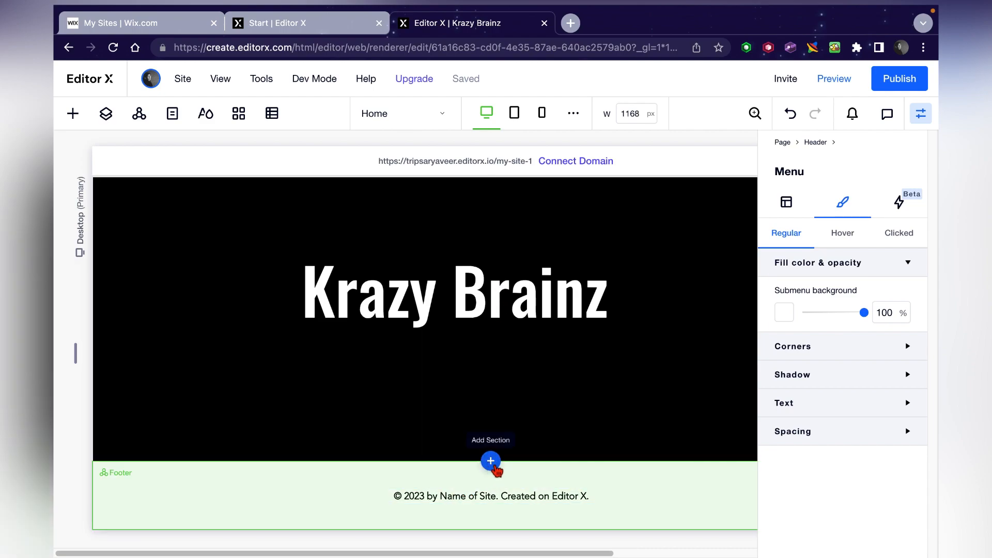
click(490, 463)
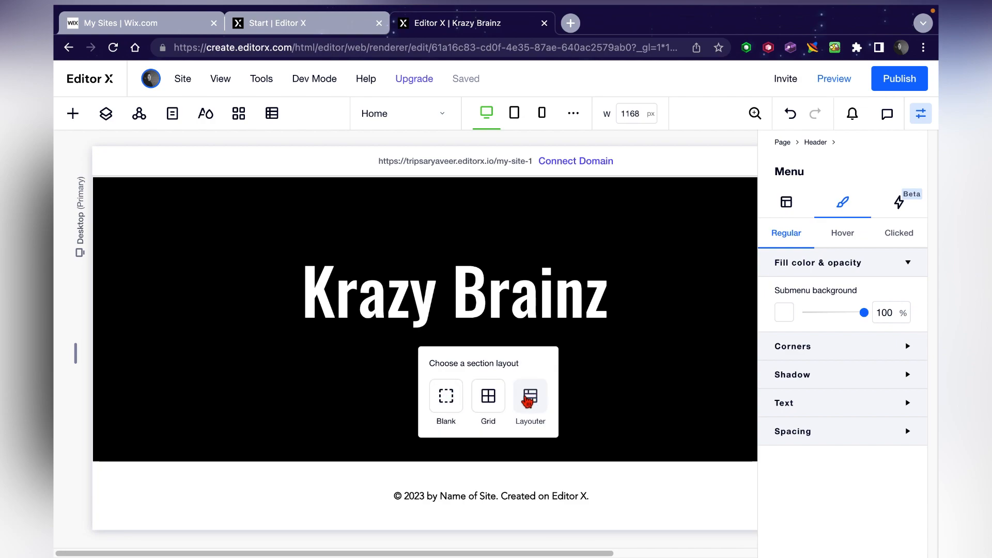
click(456, 408)
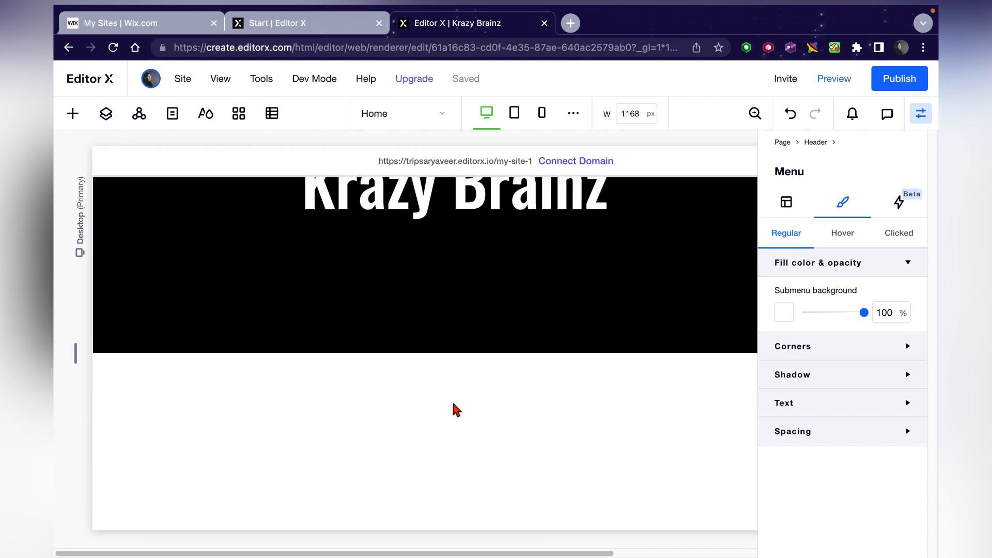
click(503, 336)
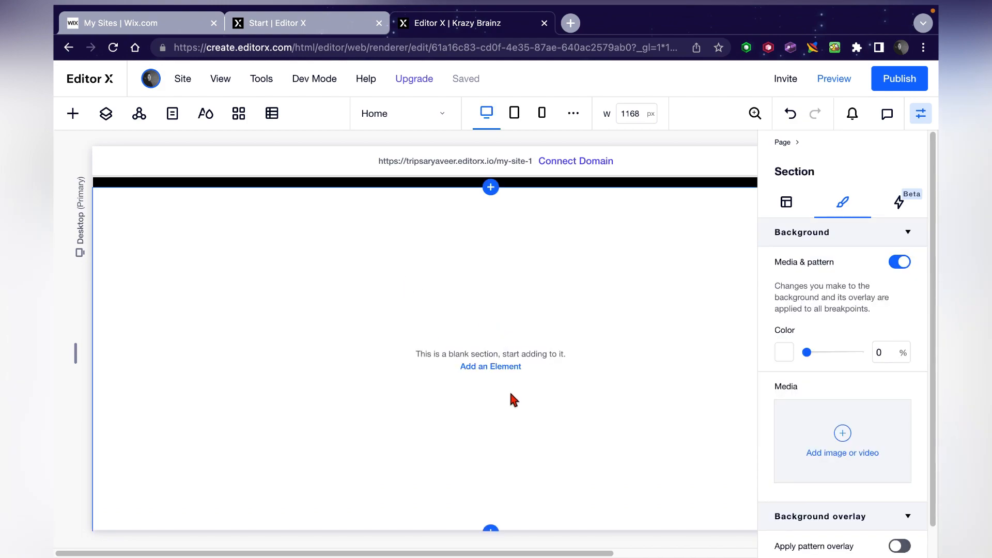
Add a Button element from the quick-add elements to the middle of the new blank section.
click(77, 118)
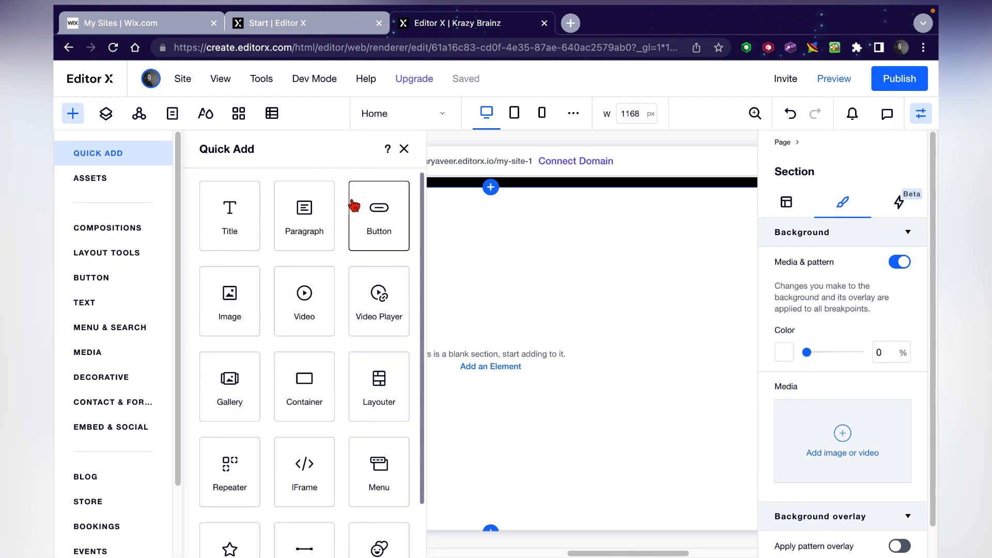
scroll(385, 209, down, 1)
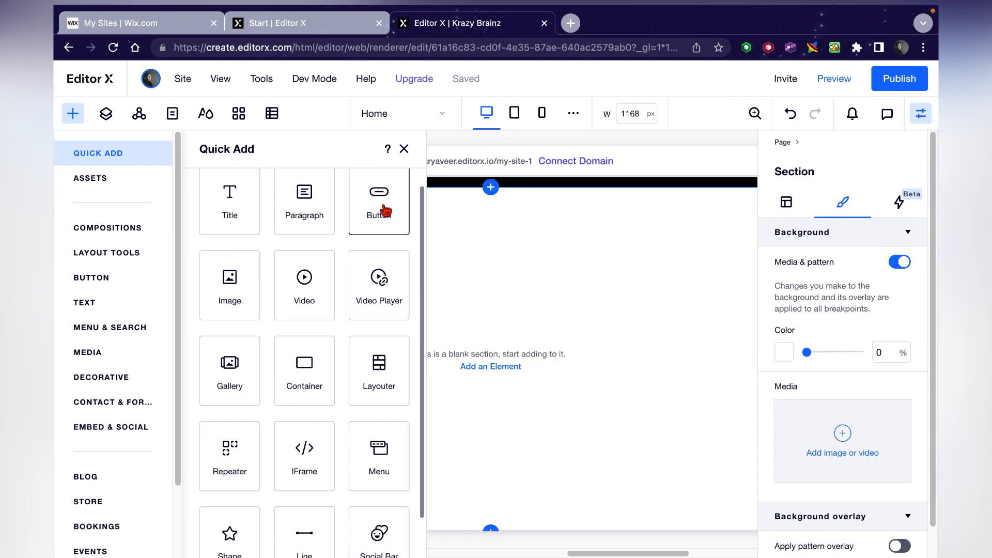
drag(383, 222, 474, 277)
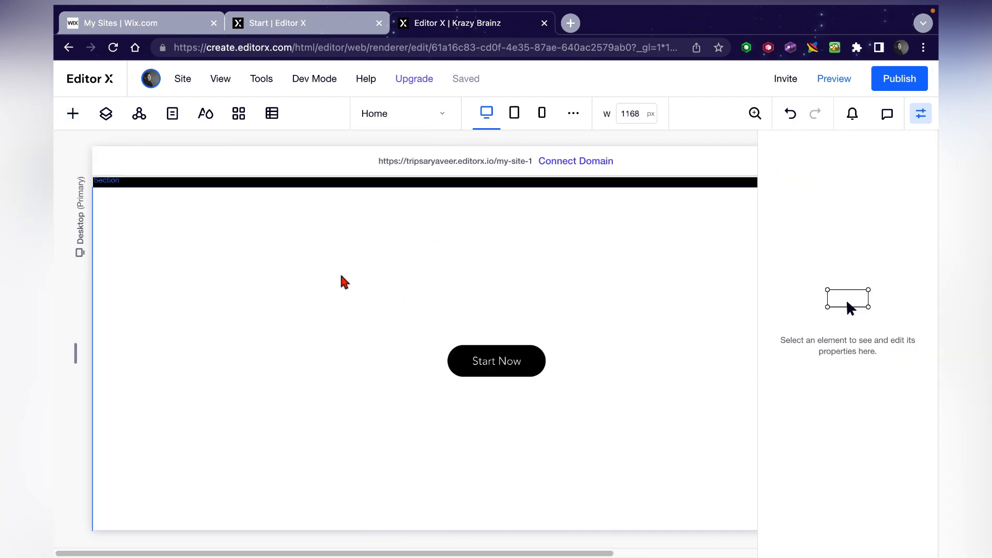
Change the button's text to "Make sure To Subscribe" and enlarge the button so the text fits on one line.
click(511, 366)
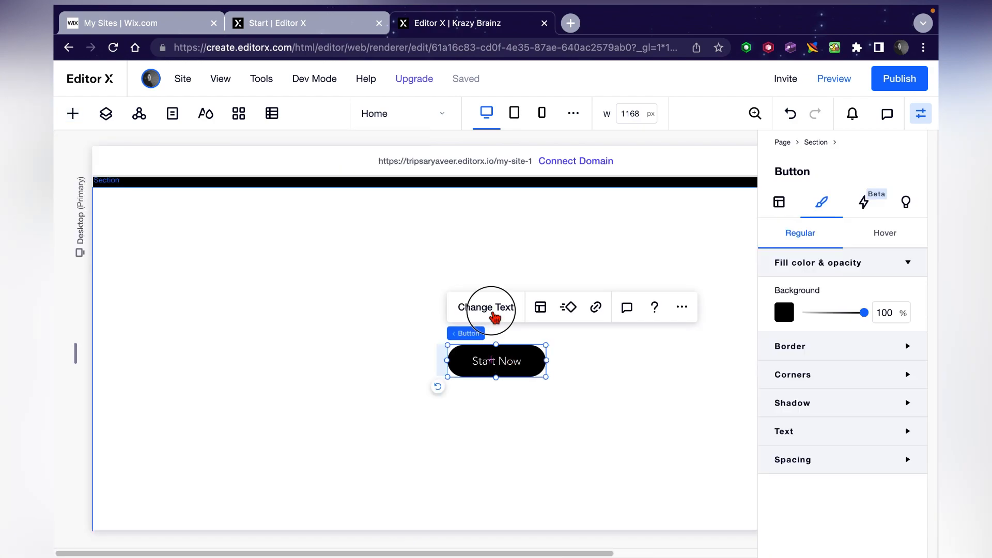
click(492, 313)
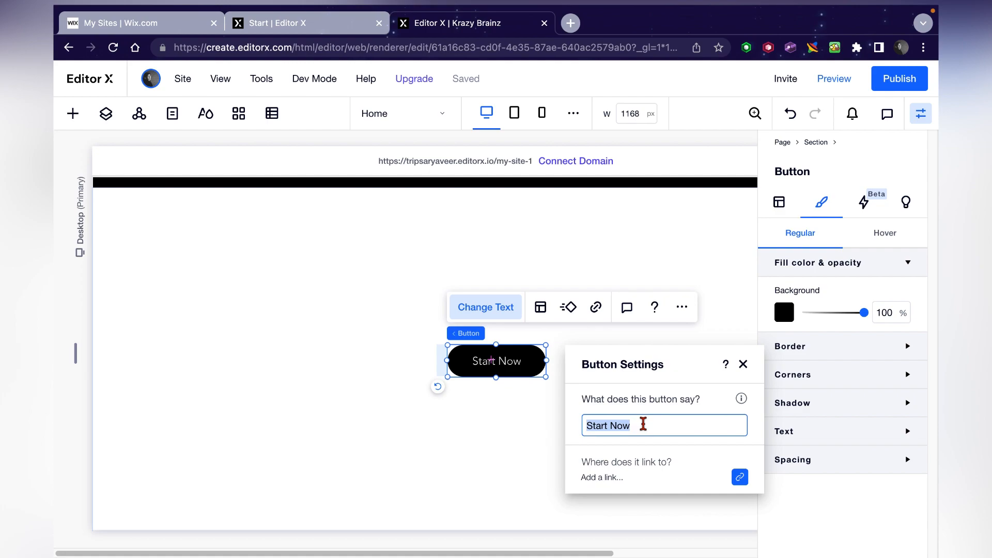
text(Make sure )
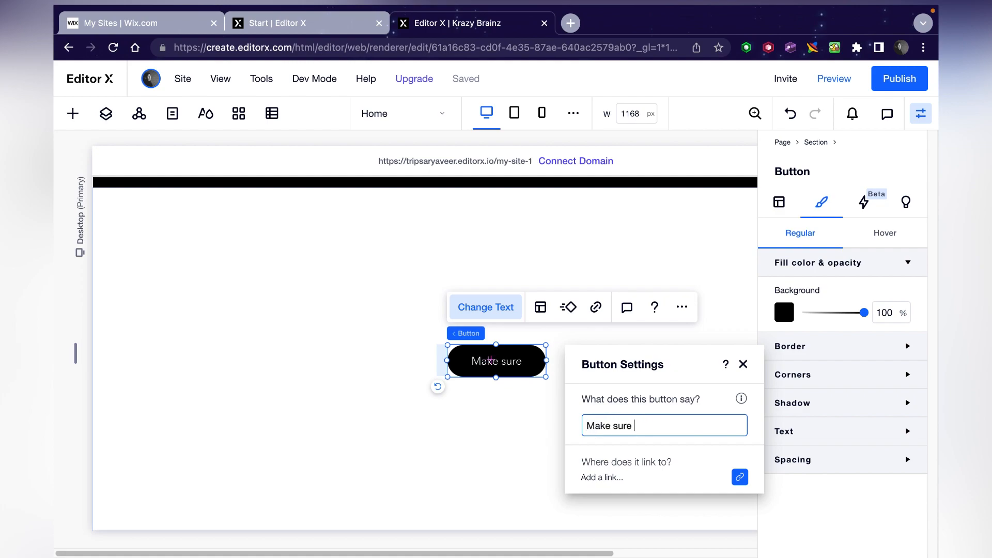
text(To Subscribe)
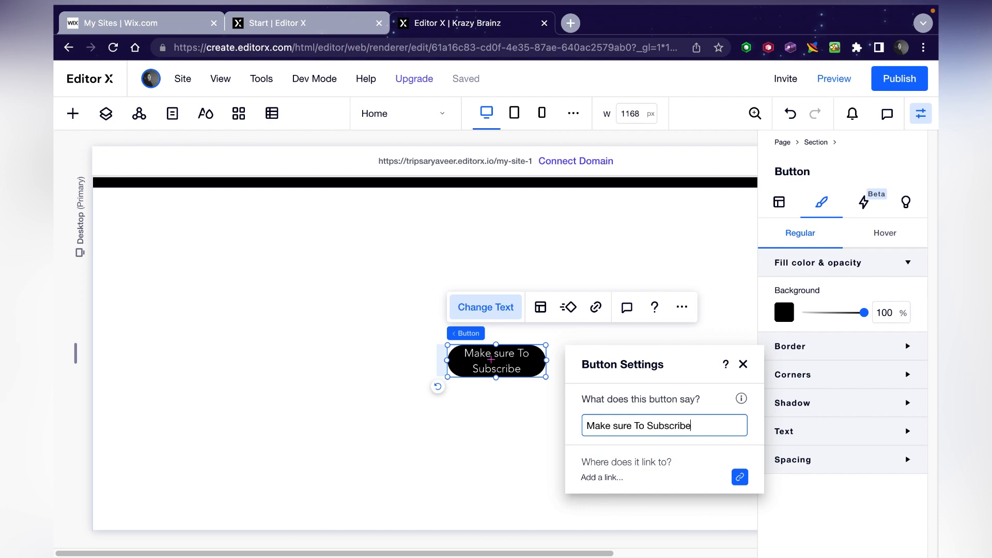
drag(546, 377, 567, 383)
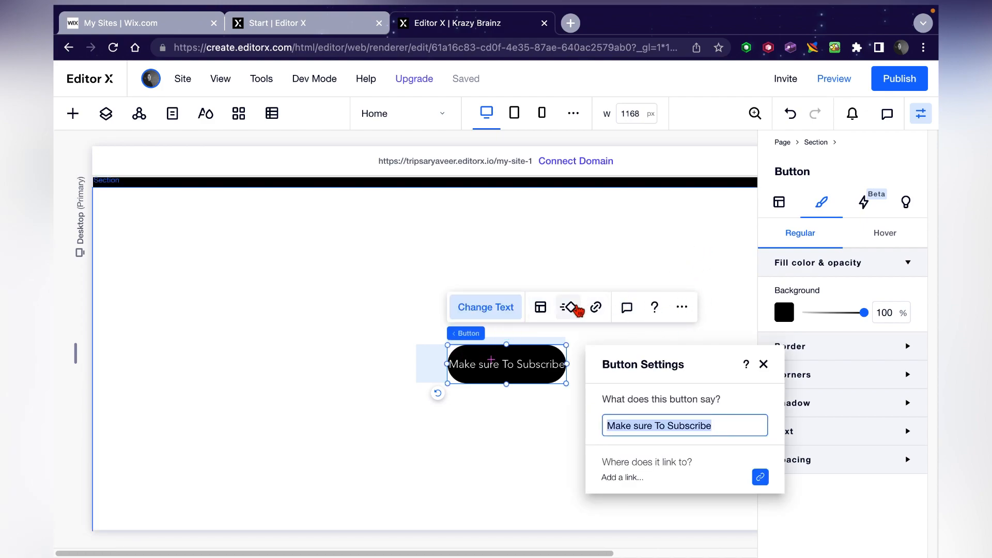
Try the Spin in animation on the button, and apply Puff in instead.
click(571, 307)
click(626, 352)
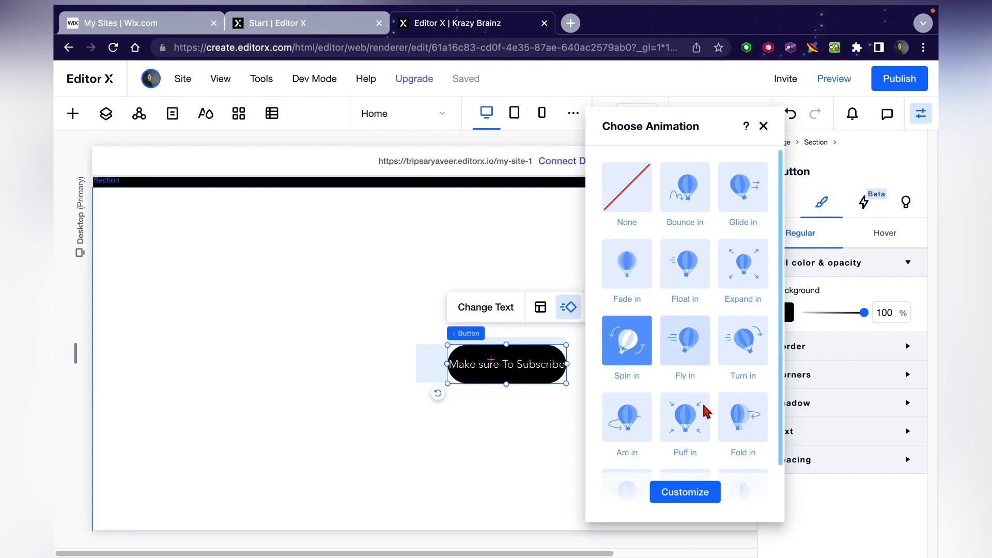
scroll(744, 403, down, 2)
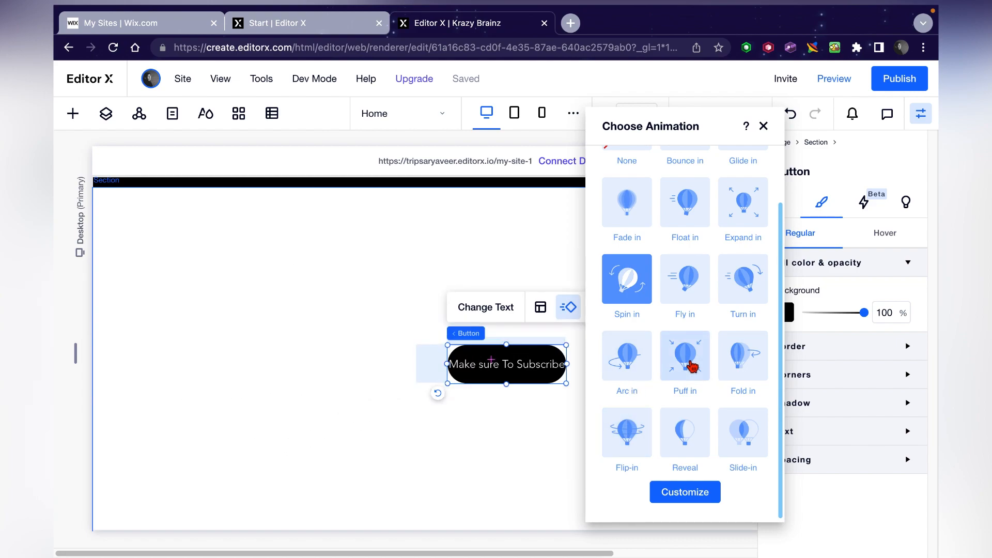
click(692, 366)
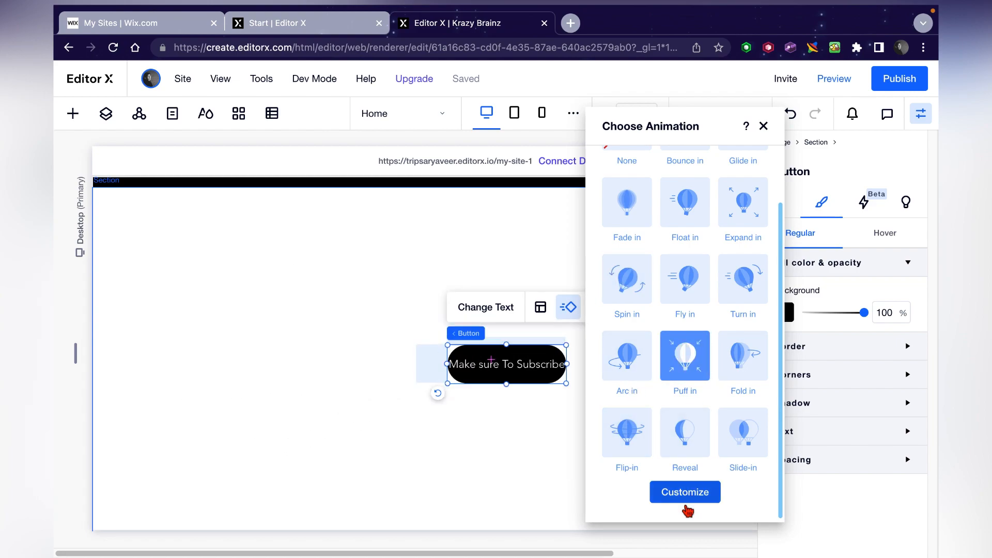
Close the animation choices and enlarge the "Make sure To Subscribe" button outward from its upper-left and lower-right corners.
click(765, 125)
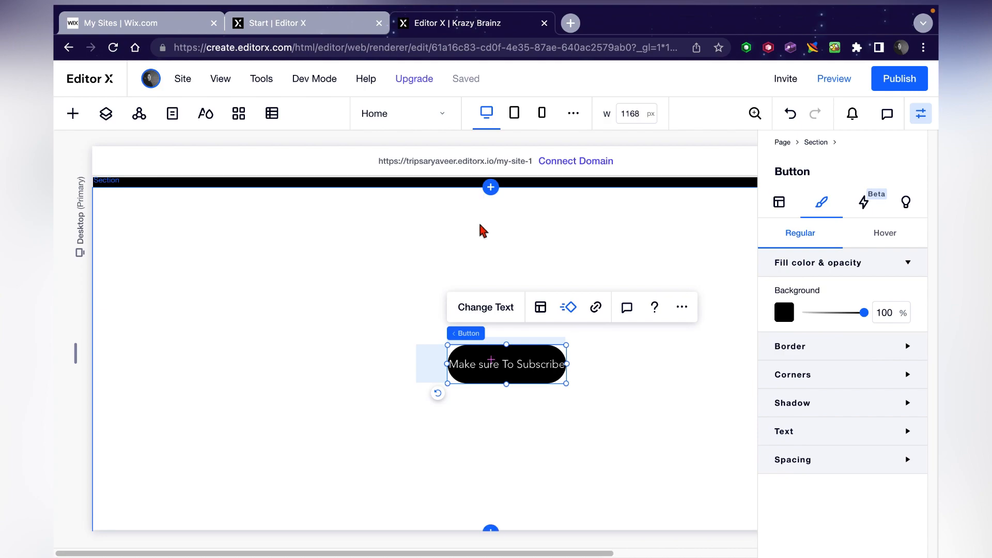
click(487, 259)
click(506, 366)
drag(448, 345, 329, 318)
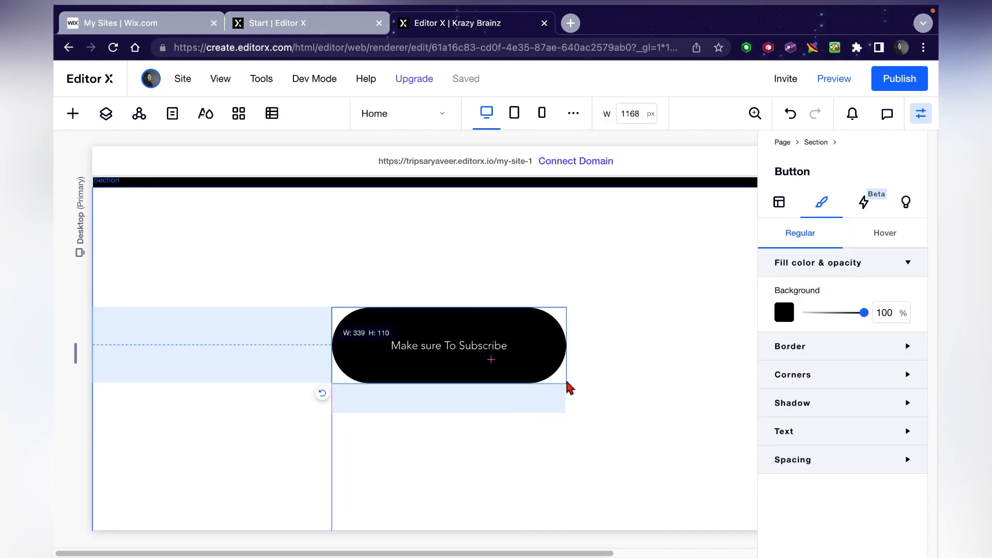
drag(566, 385, 631, 424)
click(785, 315)
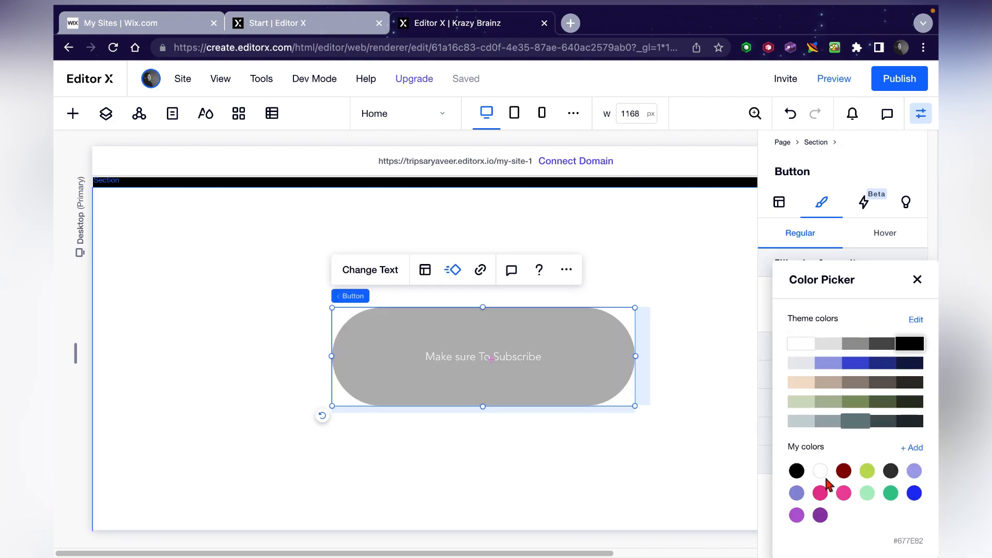
click(917, 320)
click(206, 246)
drag(478, 240, 610, 213)
drag(549, 223, 436, 204)
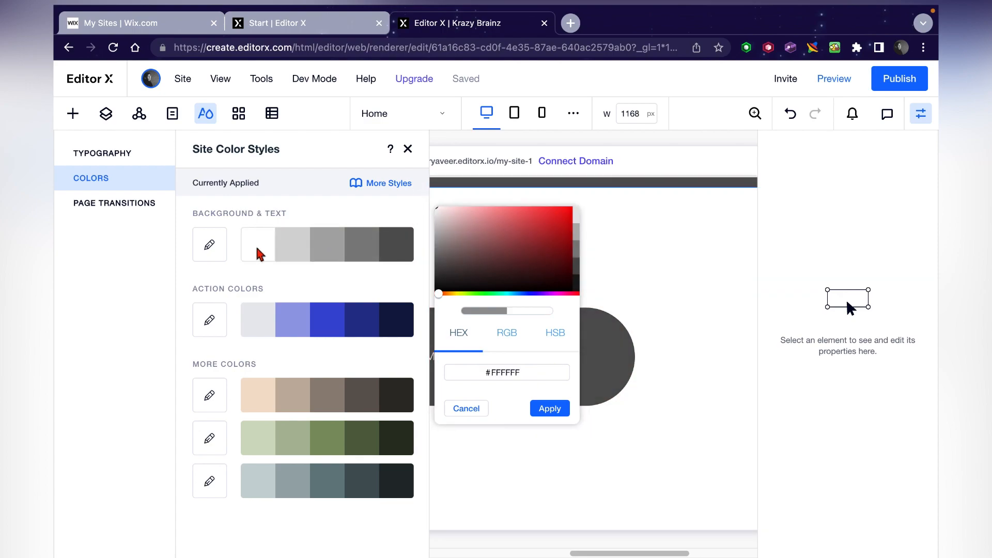
click(244, 250)
click(576, 230)
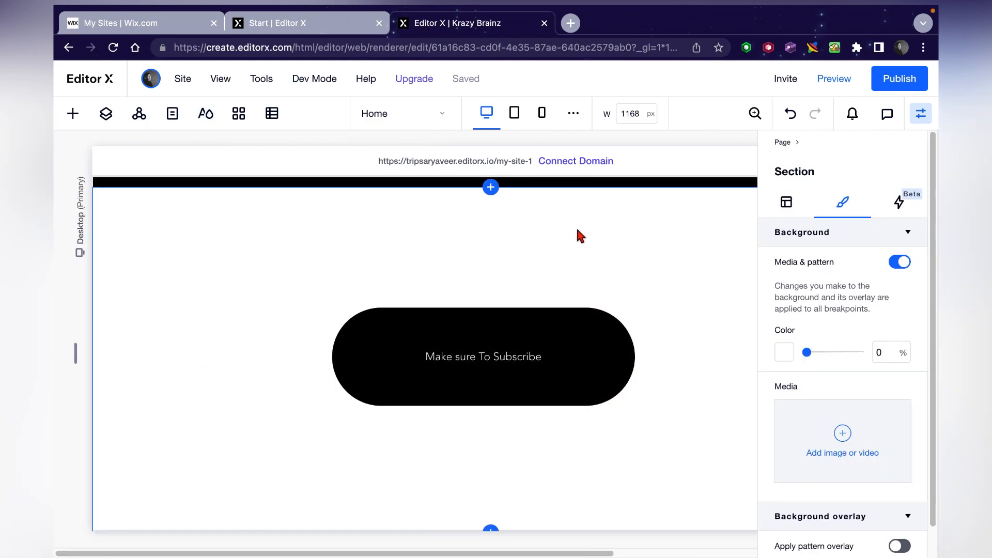
Set the subscribe button's background fill to the custom blue colour #380FDF at 100% opacity.
click(534, 314)
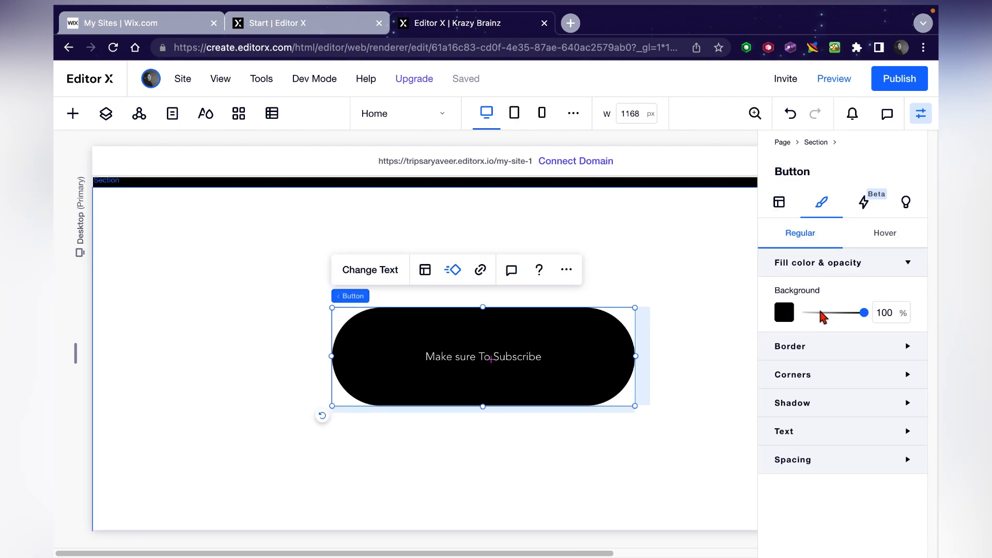
click(788, 318)
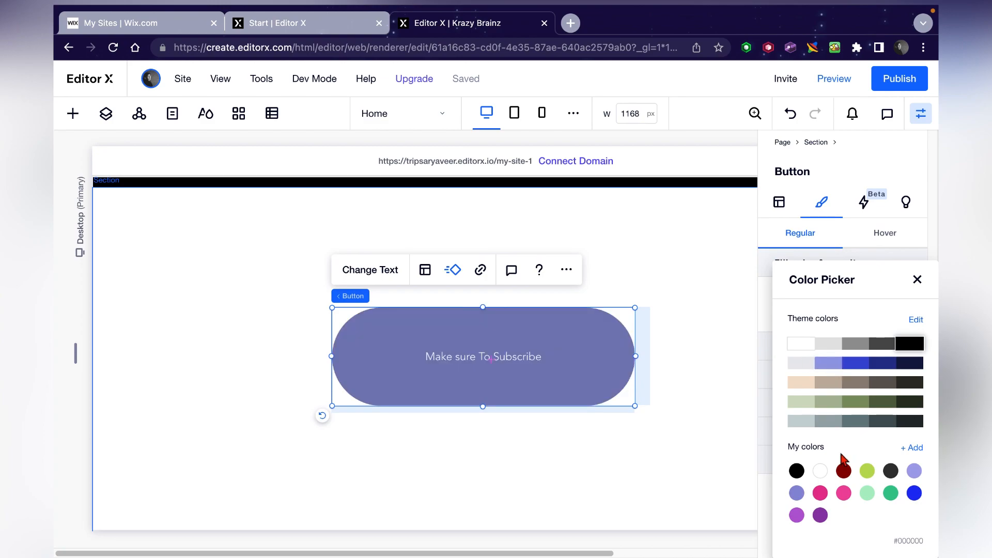
click(913, 447)
mouse_move(882, 355)
mouse_down()
mouse_move(923, 321)
mouse_move(922, 281)
mouse_up()
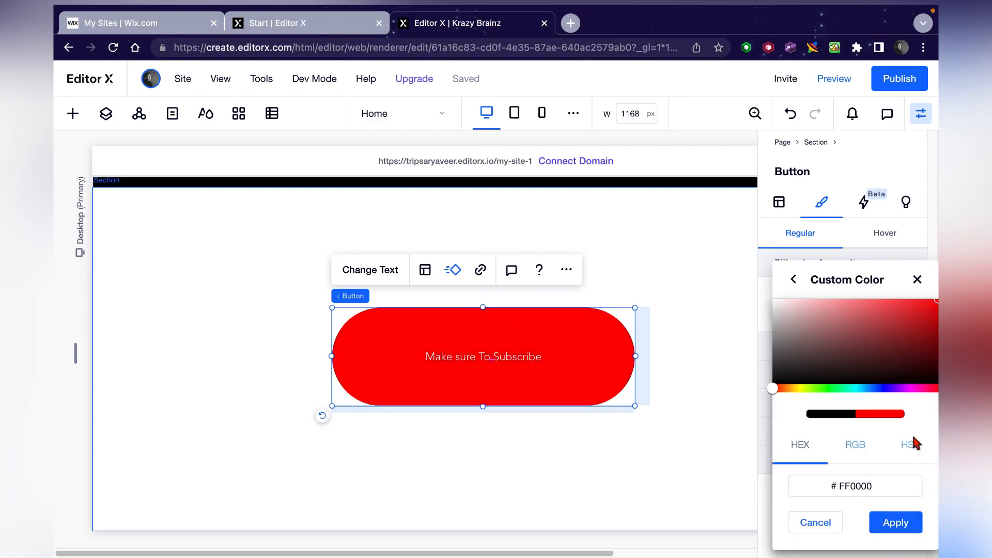
mouse_move(878, 388)
mouse_down()
mouse_move(891, 393)
mouse_move(871, 391)
mouse_up()
mouse_move(929, 336)
mouse_down()
mouse_move(919, 329)
mouse_move(902, 350)
mouse_up()
drag(876, 389, 889, 391)
mouse_move(901, 350)
mouse_down()
mouse_move(933, 322)
mouse_move(928, 312)
mouse_up()
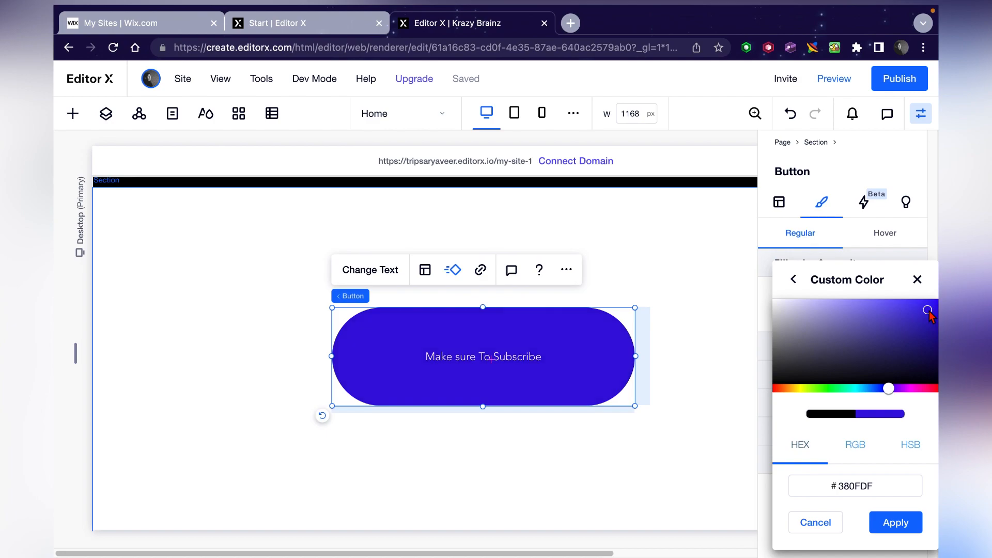
click(896, 525)
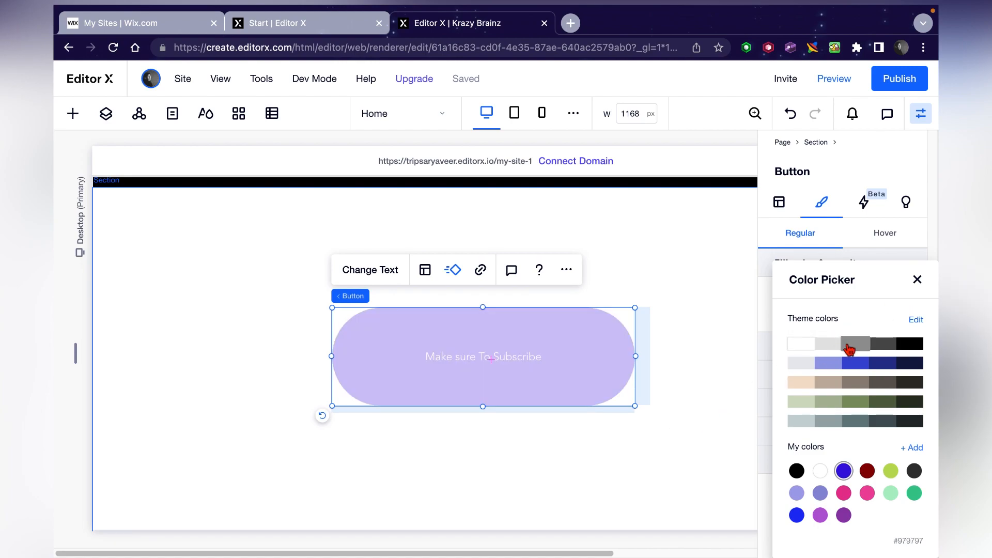
click(918, 282)
Preview the site to check the title section and the animated subscribe button, and return to editing without publishing.
scroll(734, 377, up, 5)
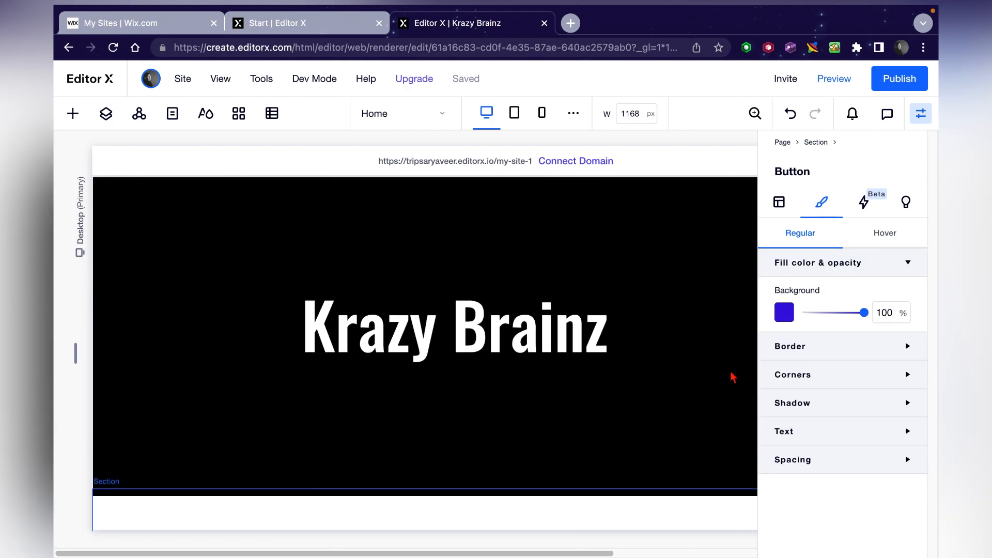
scroll(492, 329, up, 3)
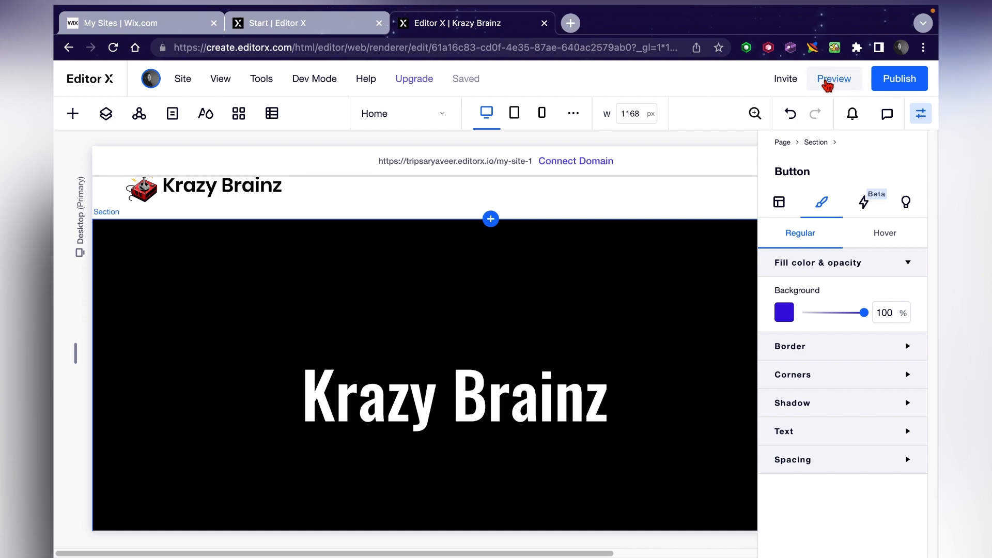
click(828, 83)
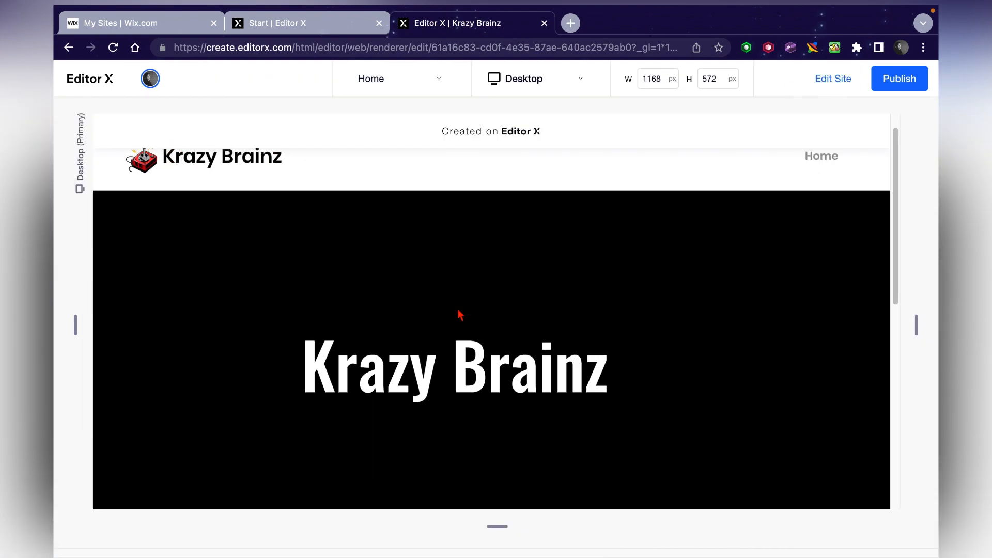
scroll(481, 337, down, 10)
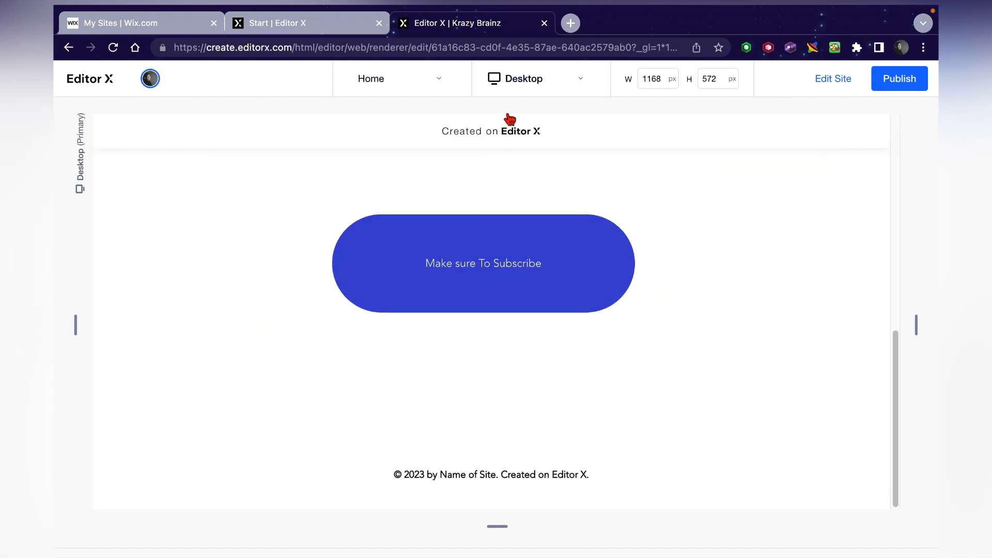
scroll(497, 222, up, 4)
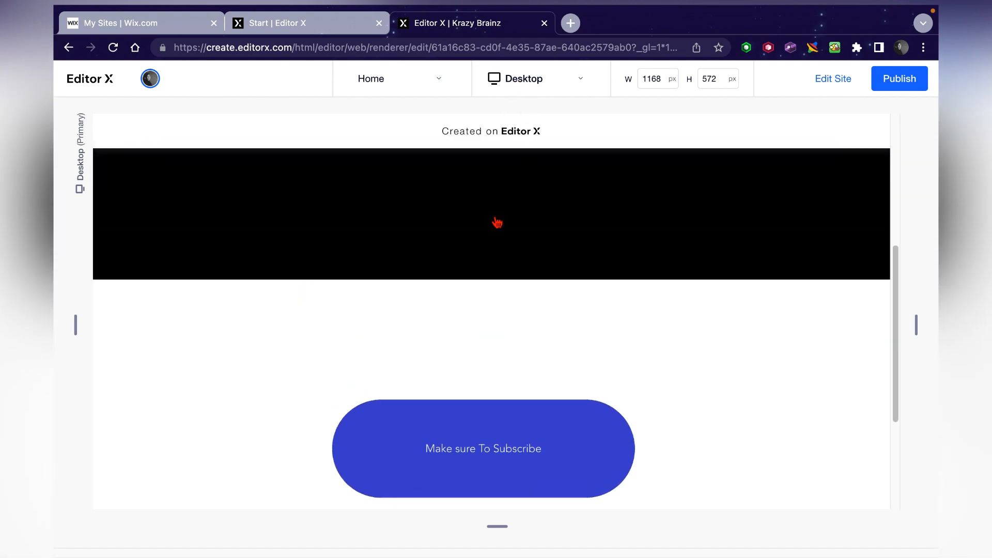
click(834, 83)
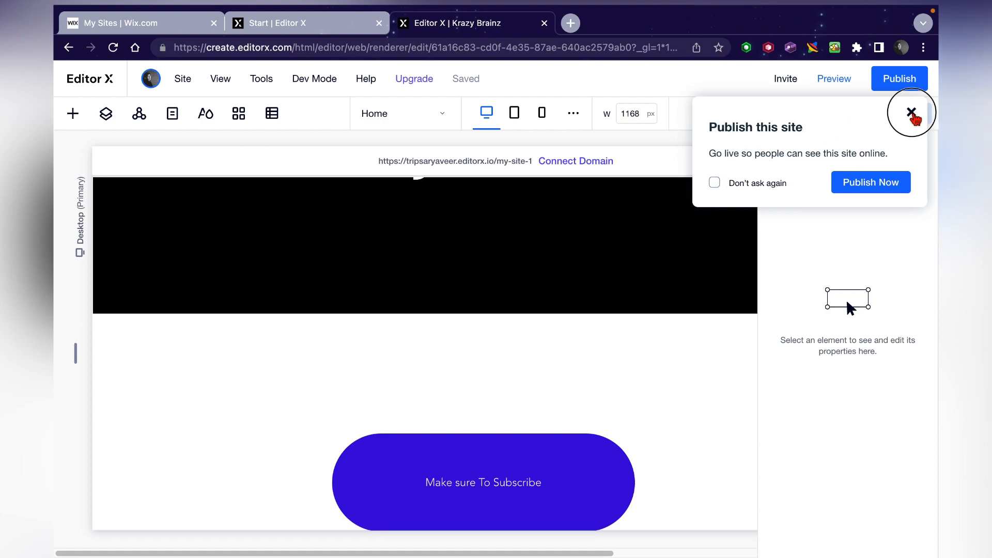
click(911, 114)
Move the subscribe button slightly to the left within its section.
scroll(559, 328, down, 3)
click(523, 359)
drag(523, 359, 512, 358)
Nudge the large Krazy Brainz heading slightly right and down in the black section.
scroll(511, 346, up, 5)
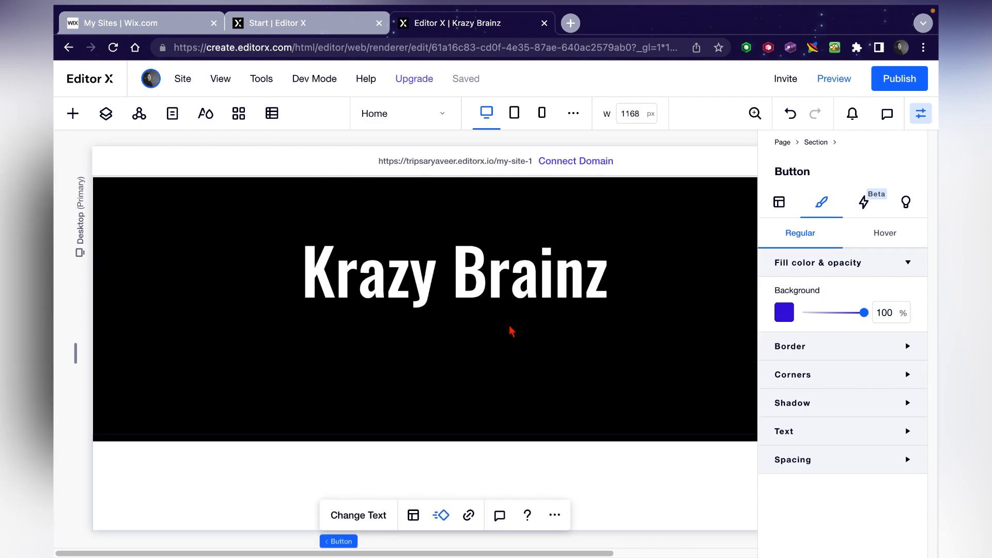
mouse_move(472, 284)
mouse_down()
mouse_move(457, 285)
mouse_move(467, 287)
mouse_move(461, 315)
mouse_move(441, 279)
mouse_move(469, 274)
mouse_move(472, 289)
mouse_move(377, 281)
mouse_move(492, 275)
mouse_move(467, 289)
mouse_up()
click(467, 368)
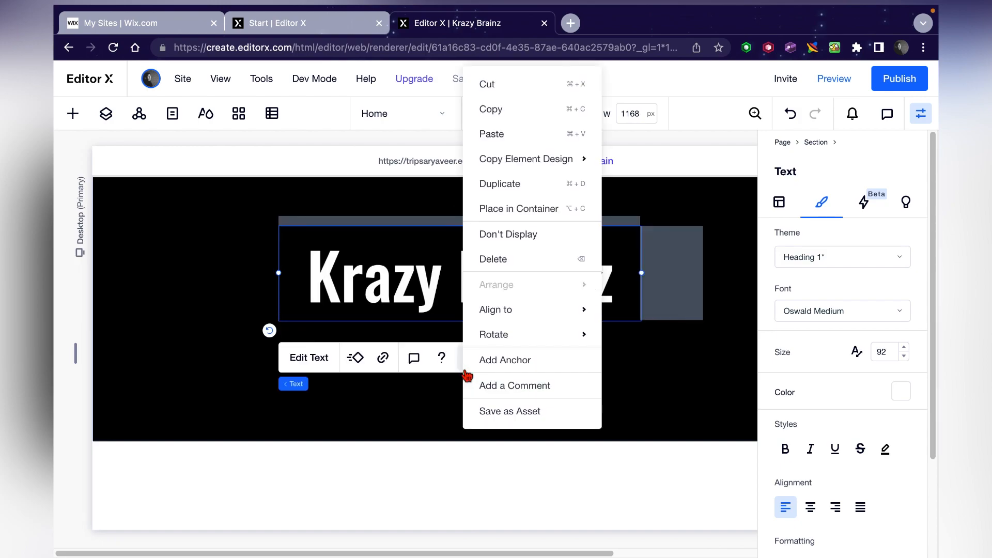
click(422, 420)
Fill the subscribe section's background with the blue radial gradient preset and shift its centre slightly left and down.
scroll(425, 421, down, 6)
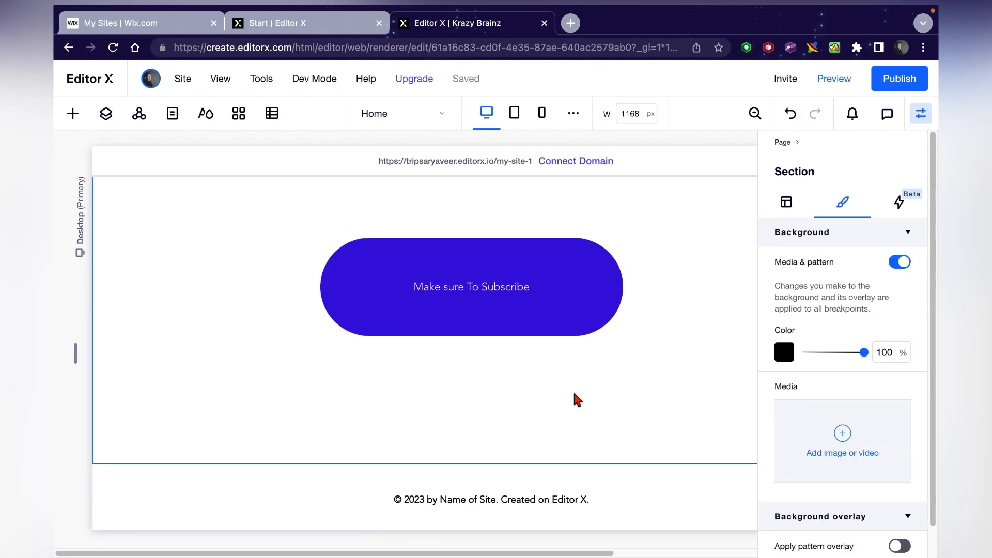
scroll(577, 401, up, 2)
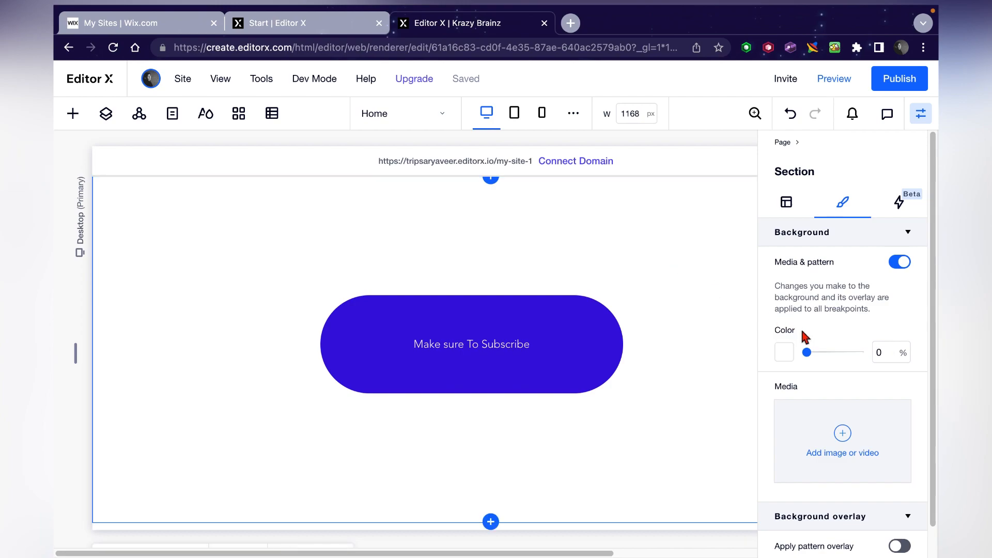
click(786, 354)
click(861, 365)
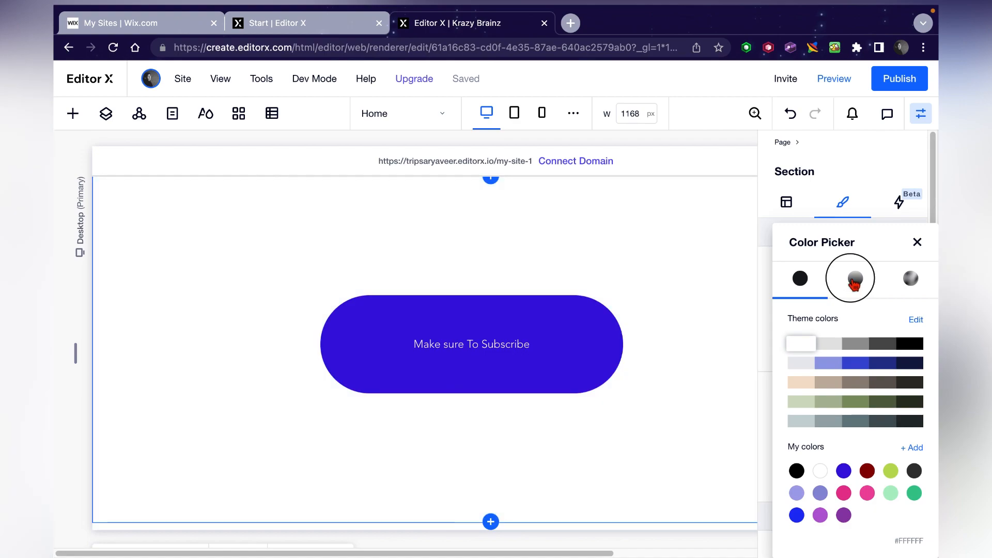
click(854, 279)
drag(872, 381, 839, 368)
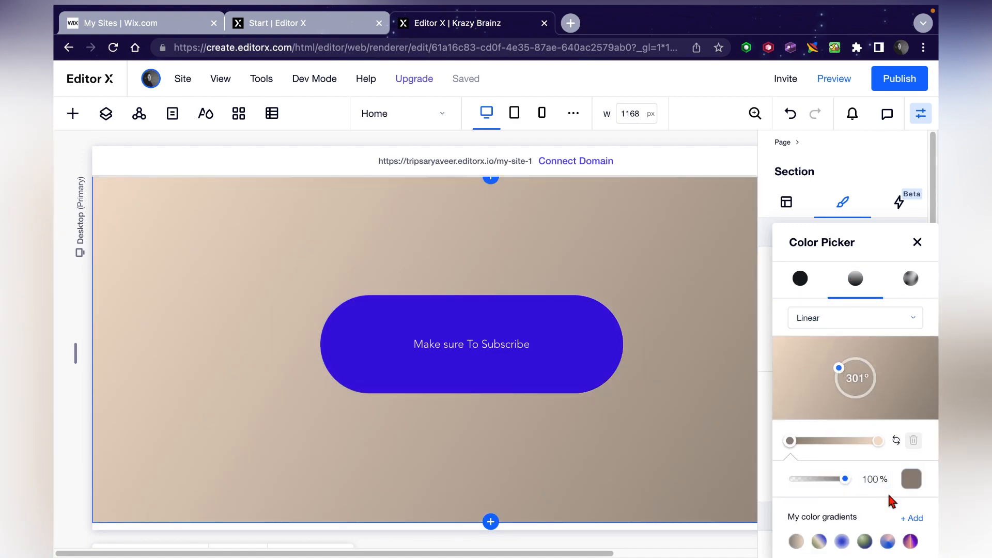
click(842, 542)
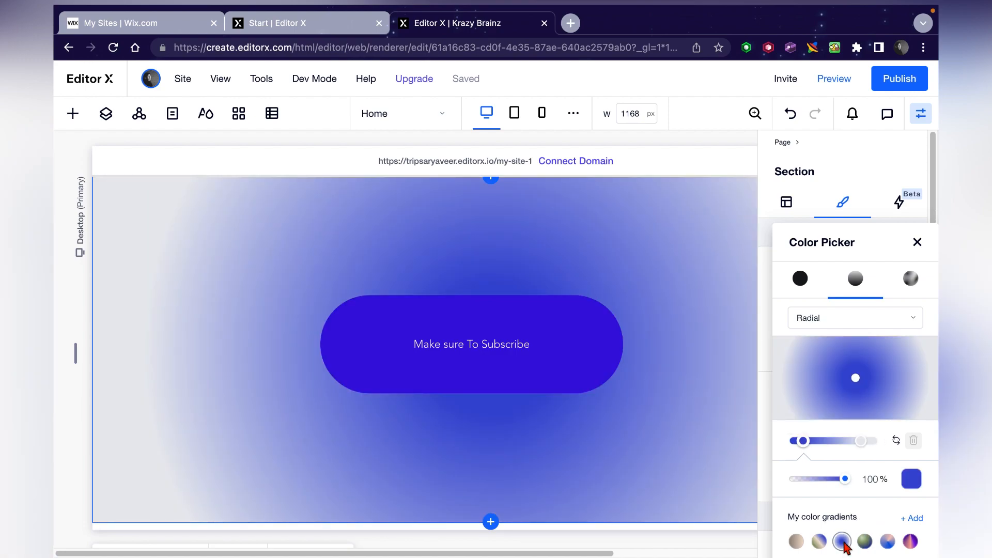
mouse_move(857, 379)
mouse_down()
mouse_move(872, 379)
mouse_move(839, 386)
mouse_move(848, 385)
mouse_up()
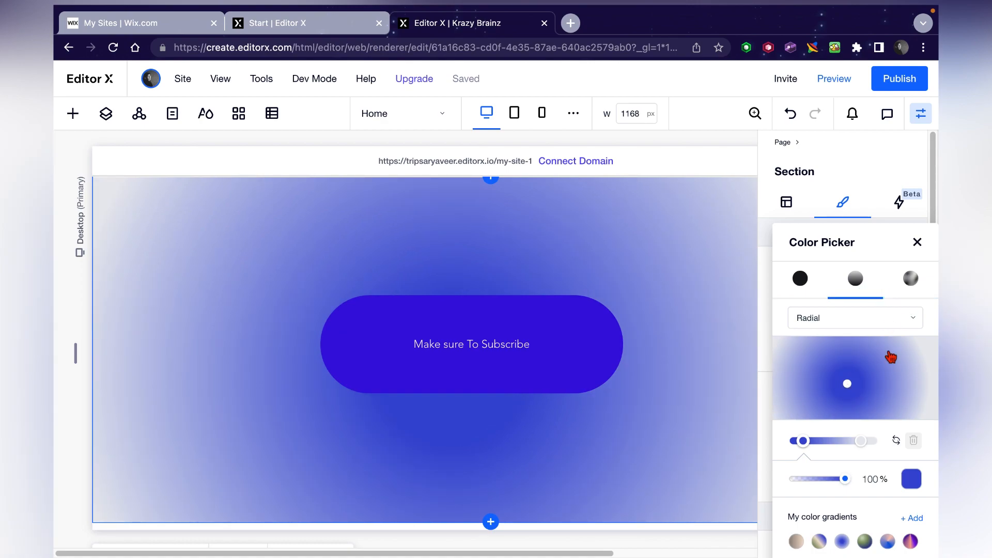
Change the inner colour of the section's radial gradient to the custom red #F71E00.
click(906, 480)
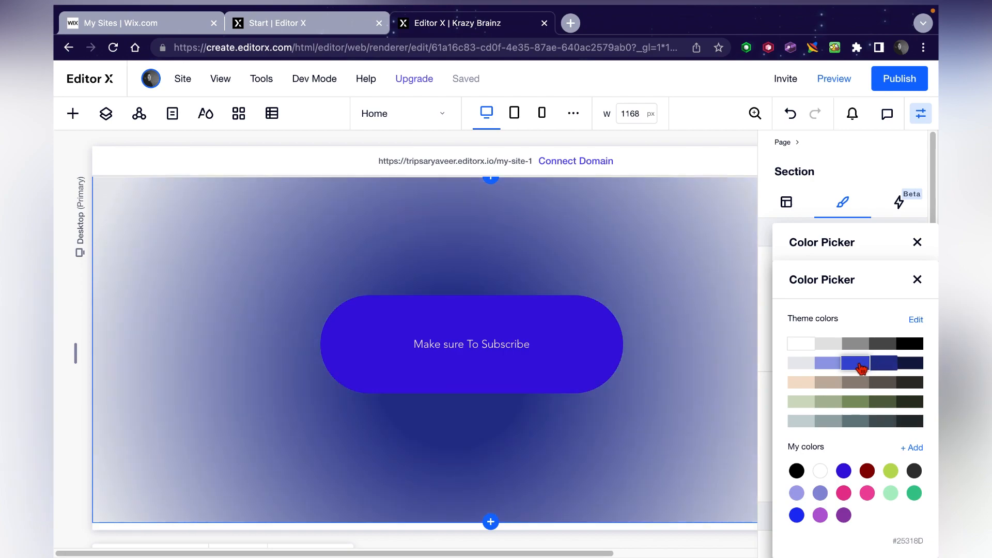
click(914, 450)
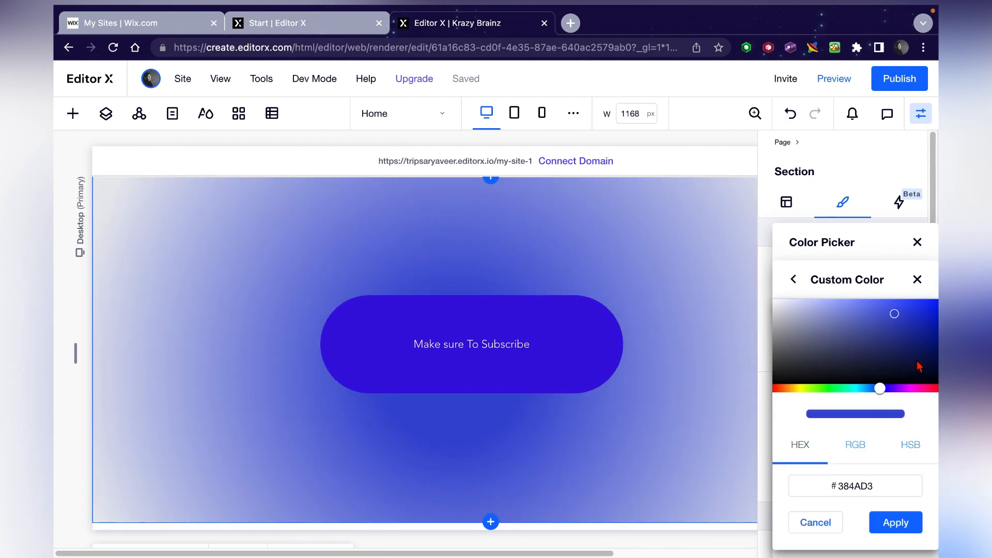
click(777, 388)
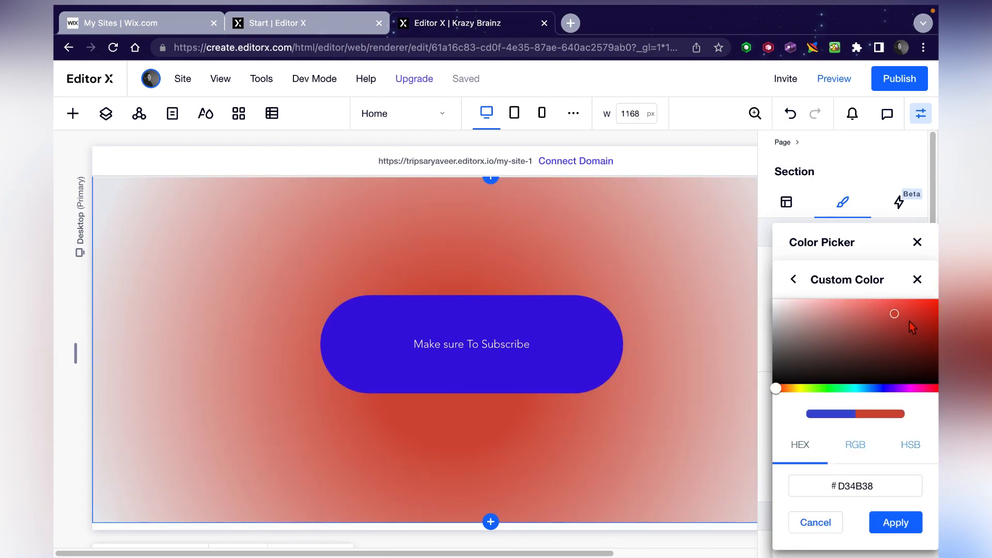
drag(921, 303, 936, 302)
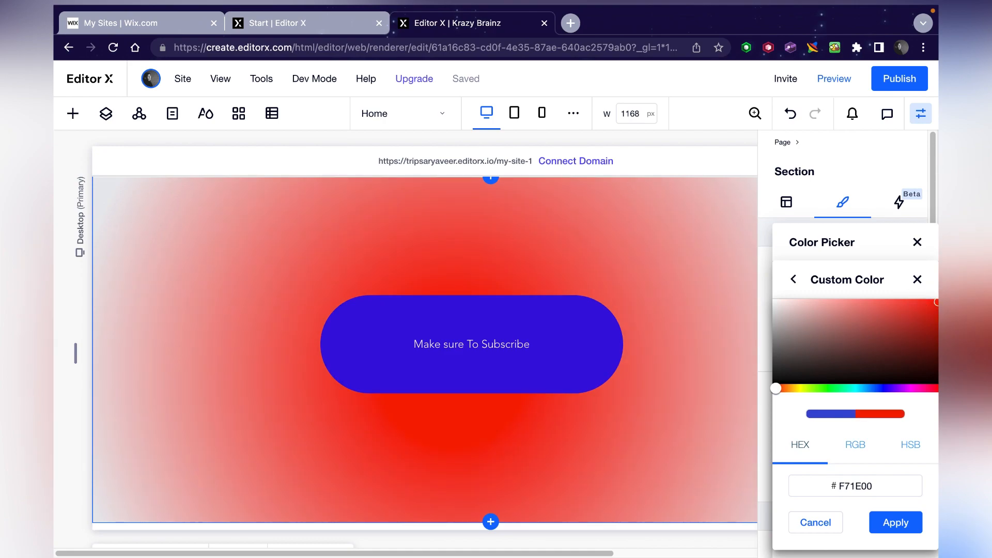
click(894, 523)
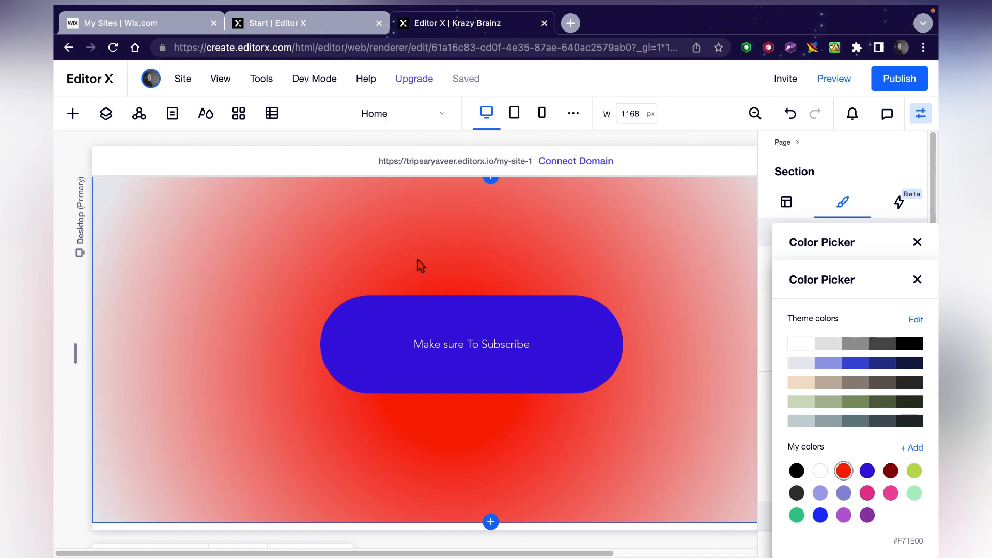
click(524, 325)
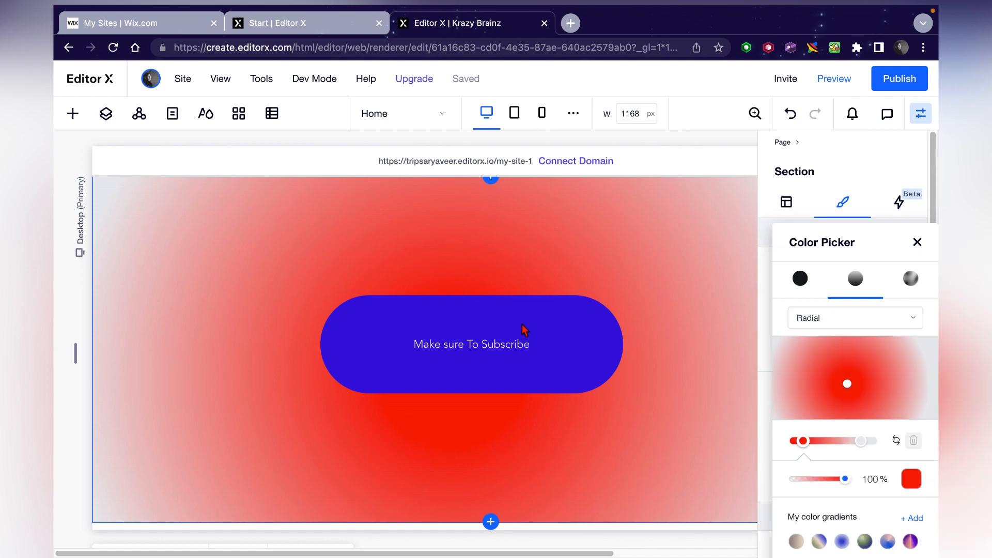
click(479, 323)
Open the link settings of the Make sure To Subscribe button and choose Web address as the link type.
click(479, 323)
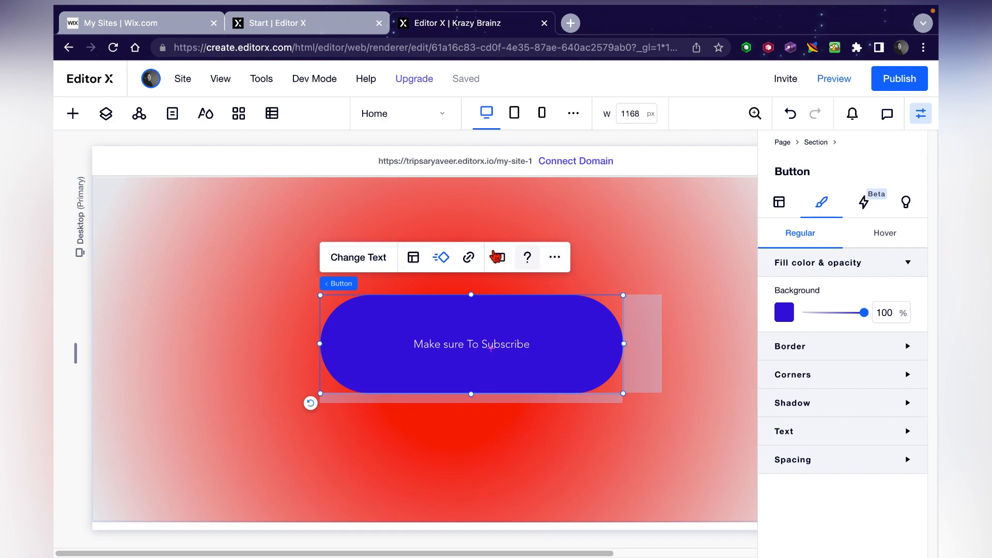
click(472, 257)
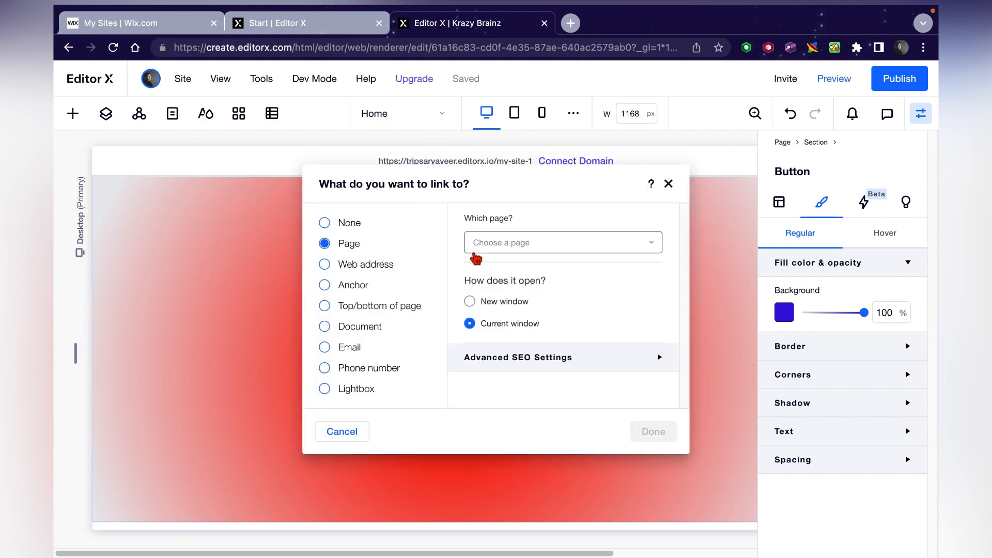
click(326, 224)
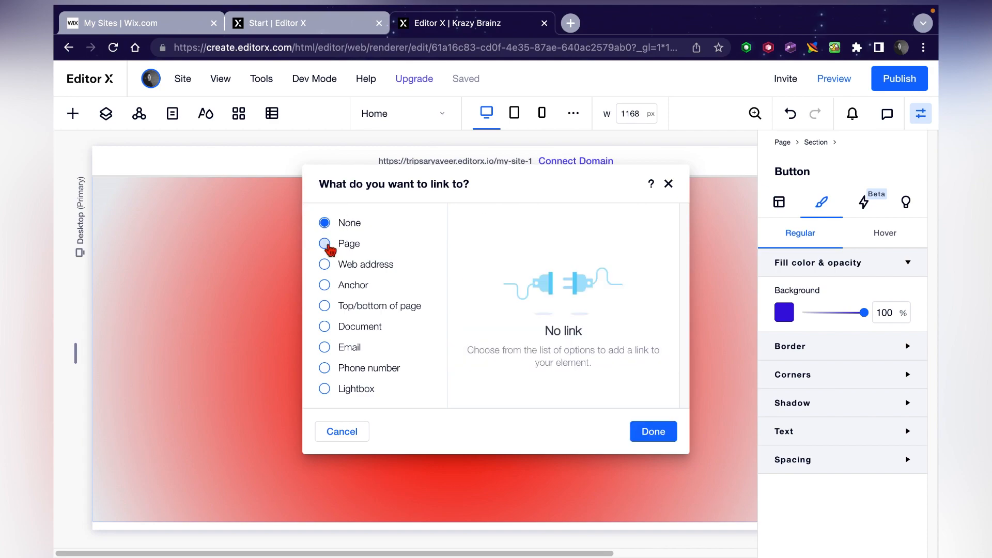
click(325, 265)
click(325, 285)
click(325, 305)
click(325, 285)
click(325, 265)
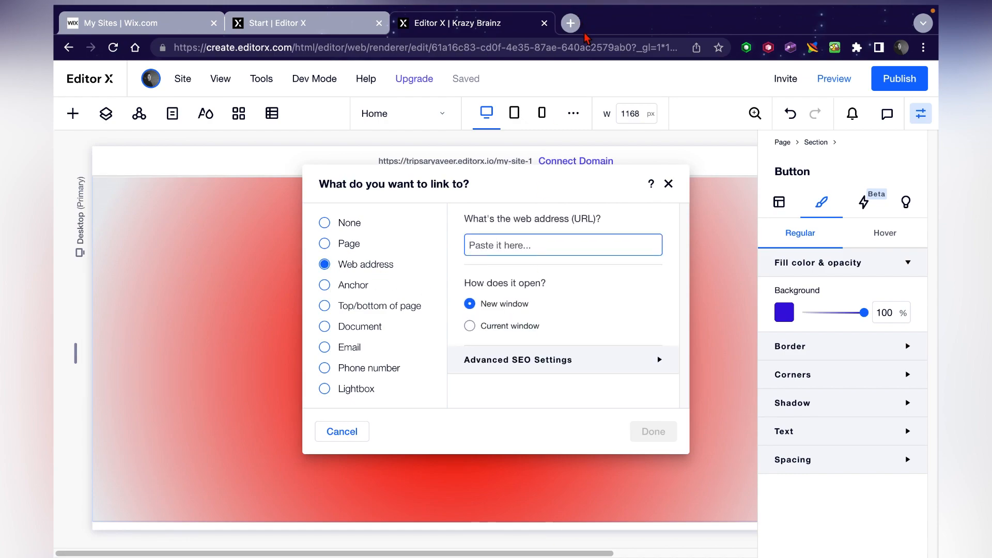
Copy the Krazy Brainz YouTube channel's URL from a new browser tab and apply it as the subscribe button's web address.
click(570, 23)
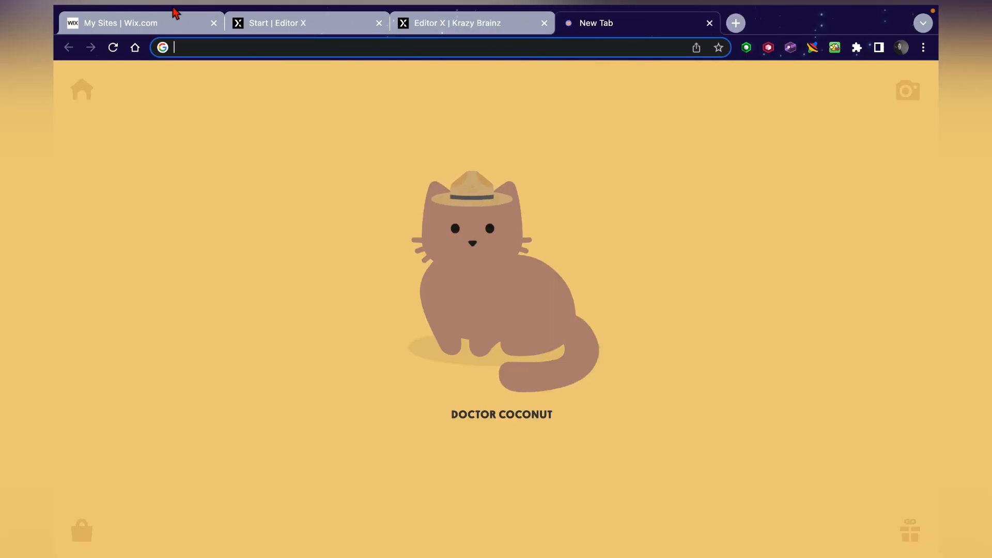
mouse_move(169, 8)
click(210, 13)
click(224, 38)
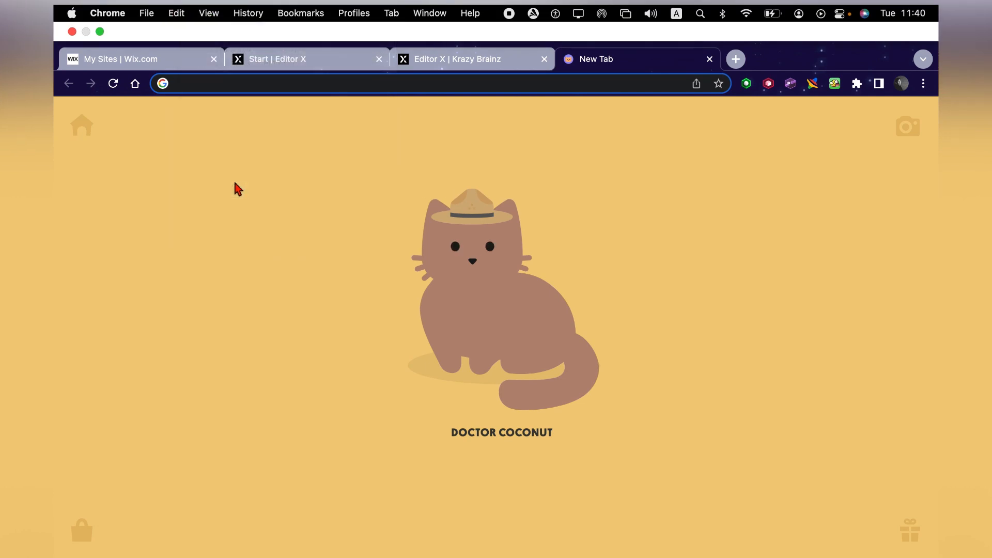
click(199, 71)
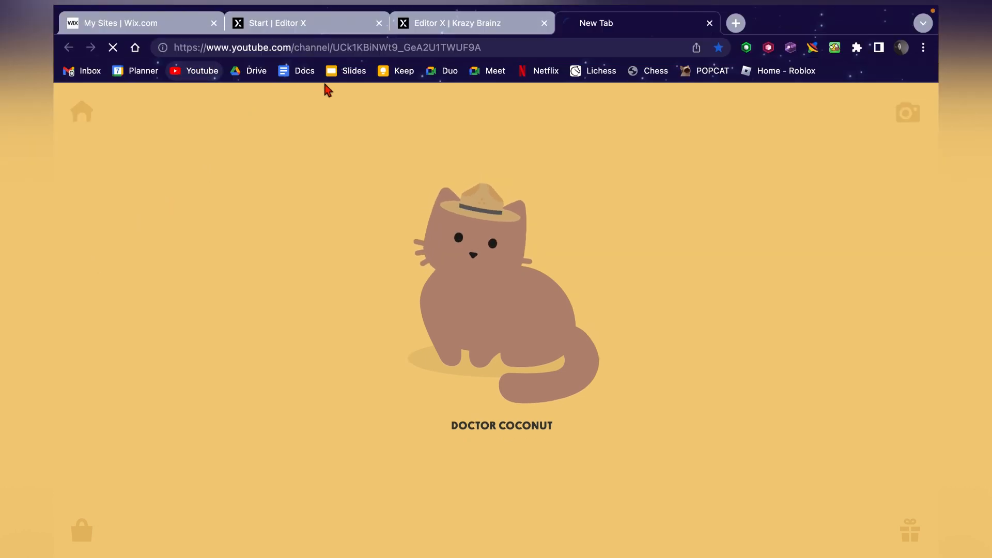
click(363, 47)
key(super+c)
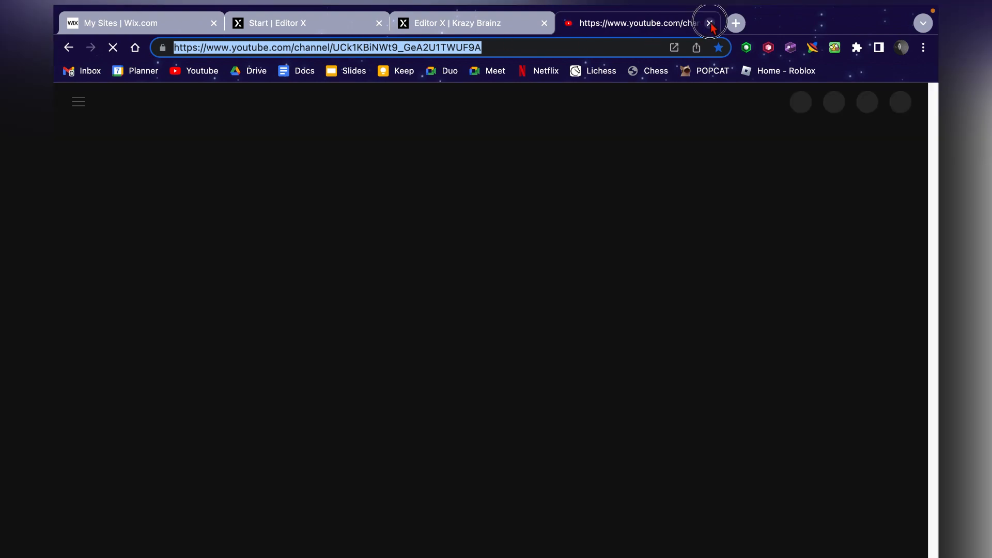
click(709, 23)
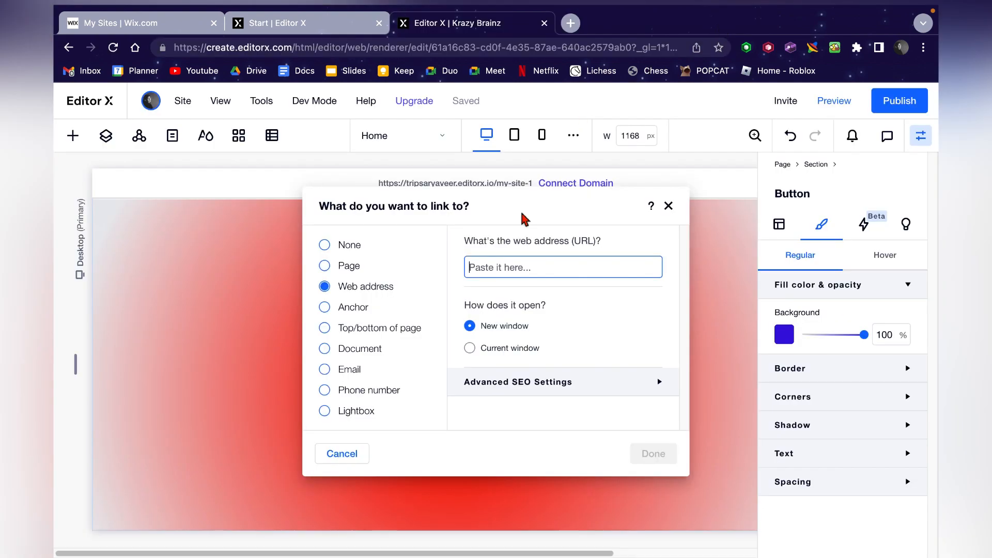
key(super+v)
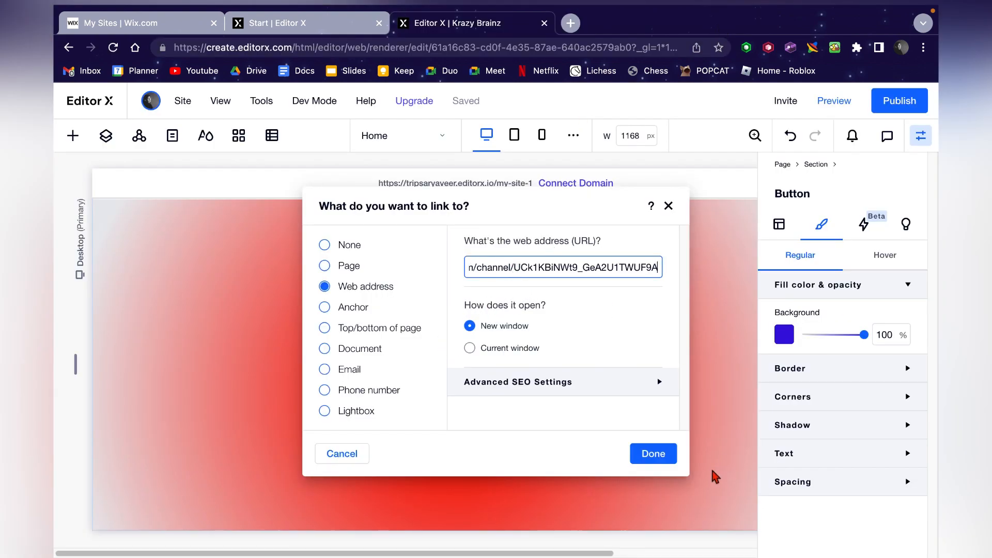
click(655, 453)
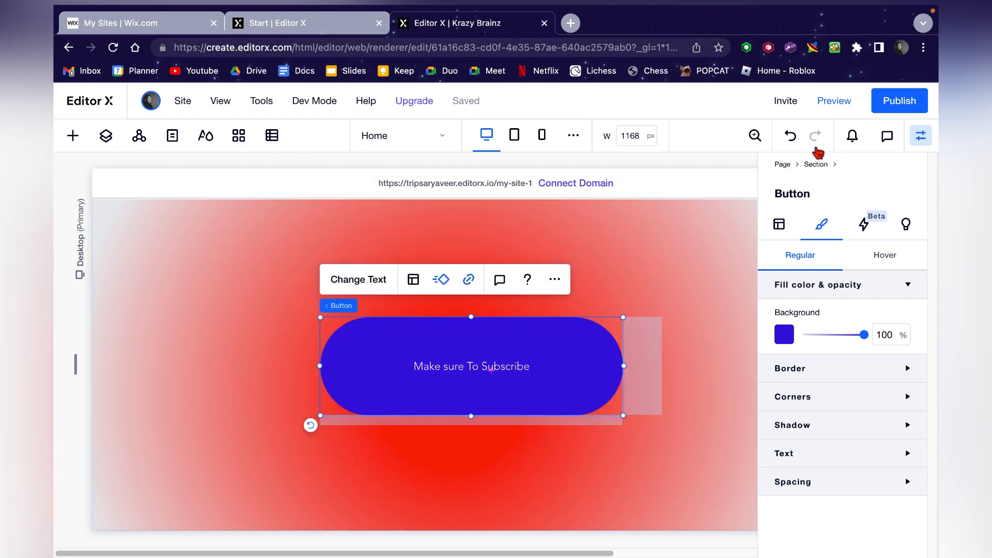
Preview the site, test the subscribe button's YouTube link, and return to the preview to check the gradient section.
click(829, 102)
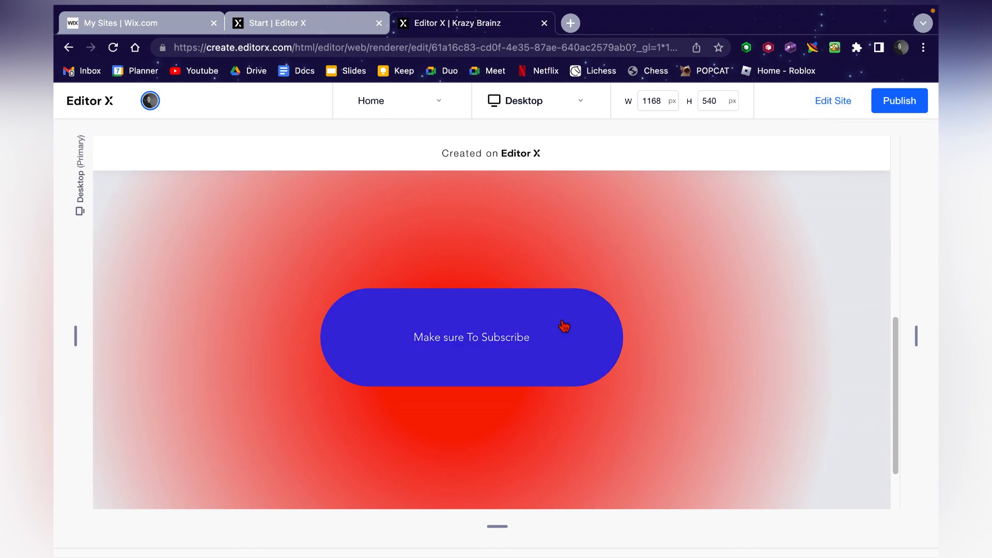
click(561, 321)
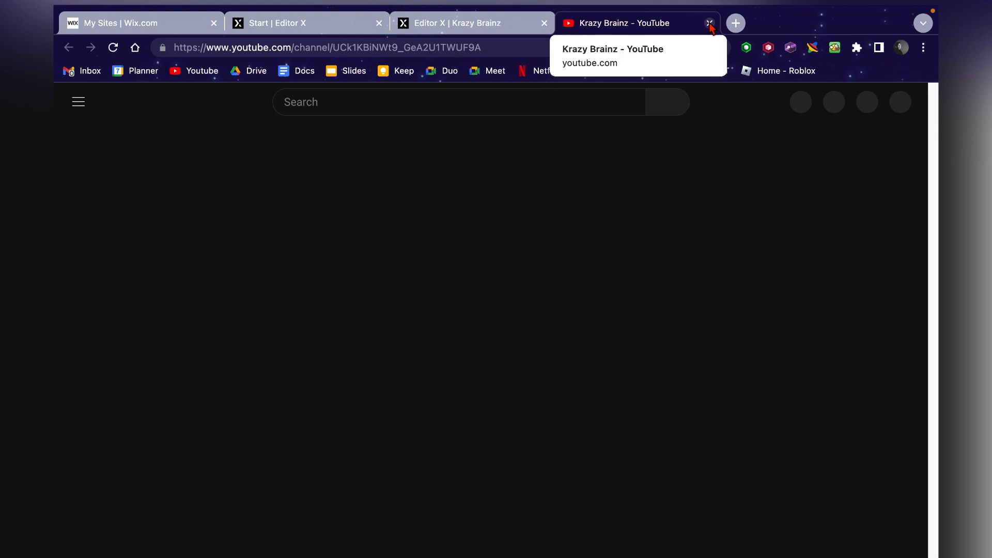
click(709, 22)
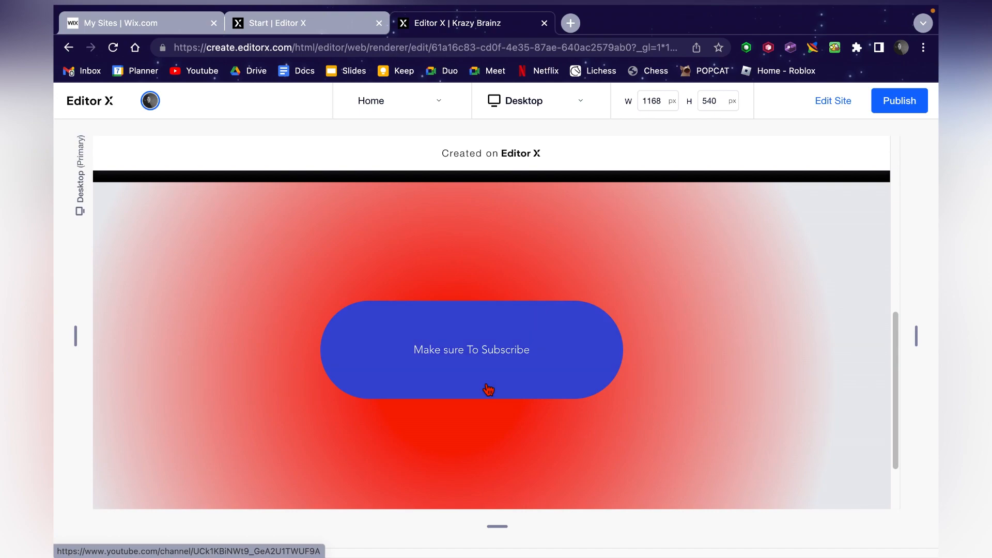
scroll(486, 385, down, 2)
scroll(486, 384, up, 1)
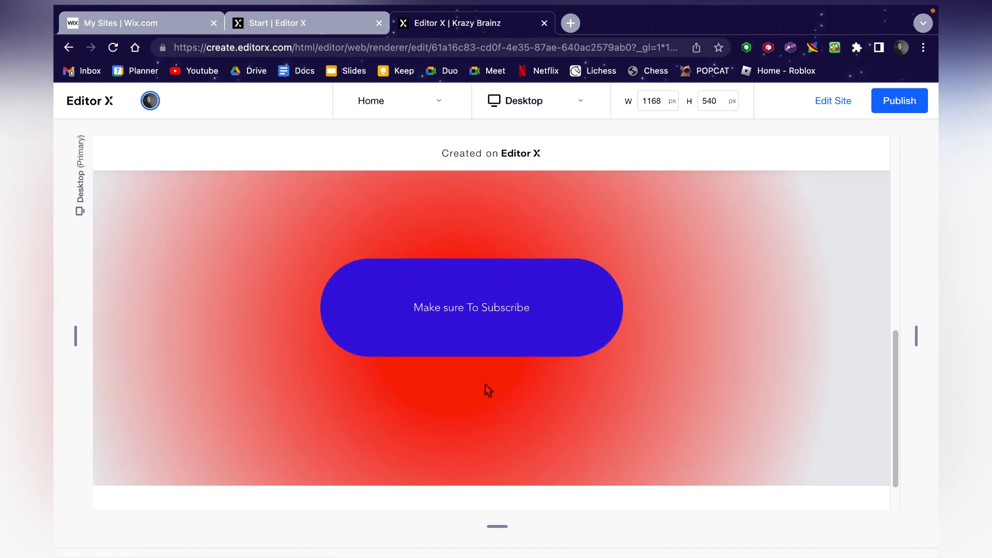